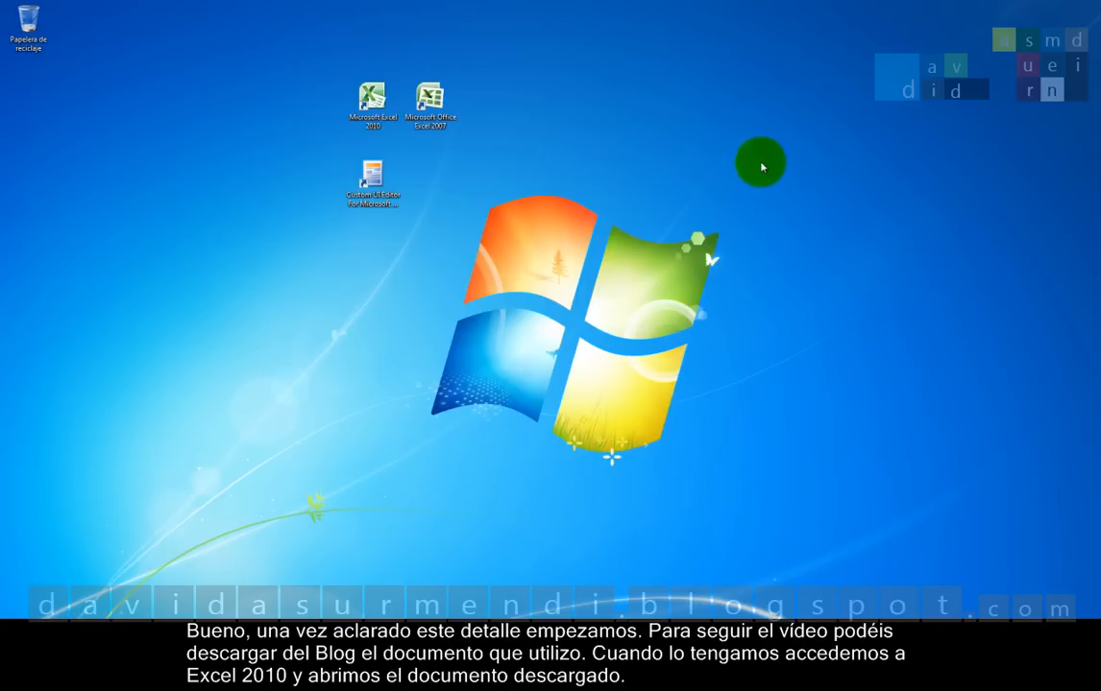
# Launch Microsoft Excel 2010 and open "Funciones en Excel 2010. Funciones de Búsqueda y Referencia. 1ª Parte.xlsx" from the Videos folder
pyautogui.click(373, 107)
pyautogui.doubleClick(372, 111)
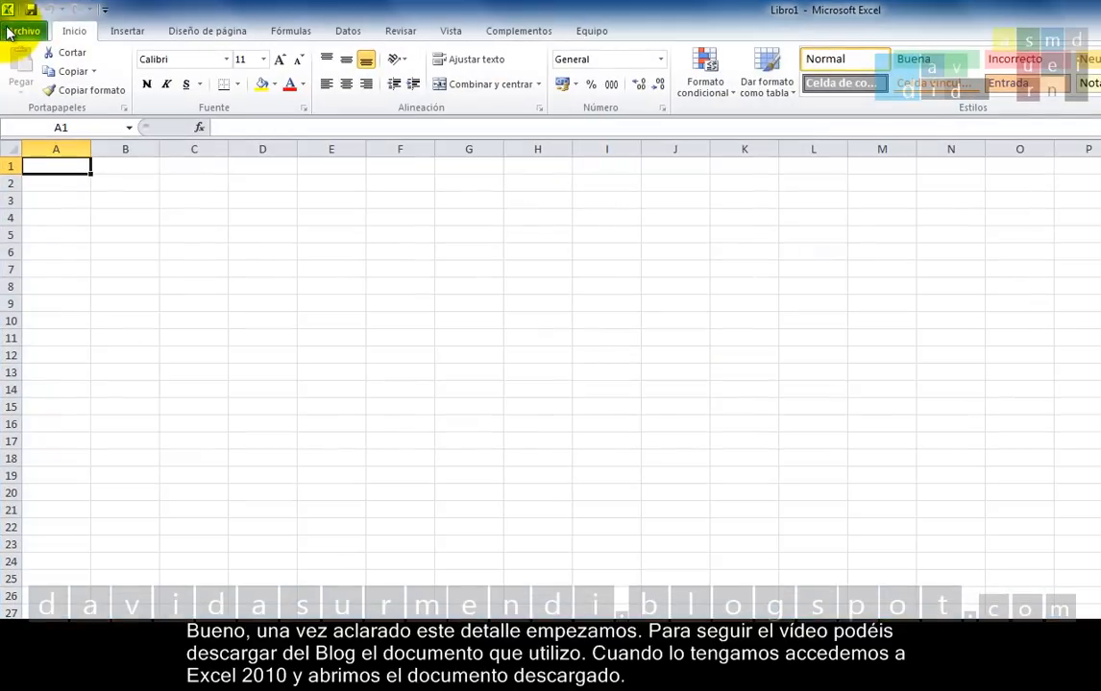
pyautogui.click(9, 32)
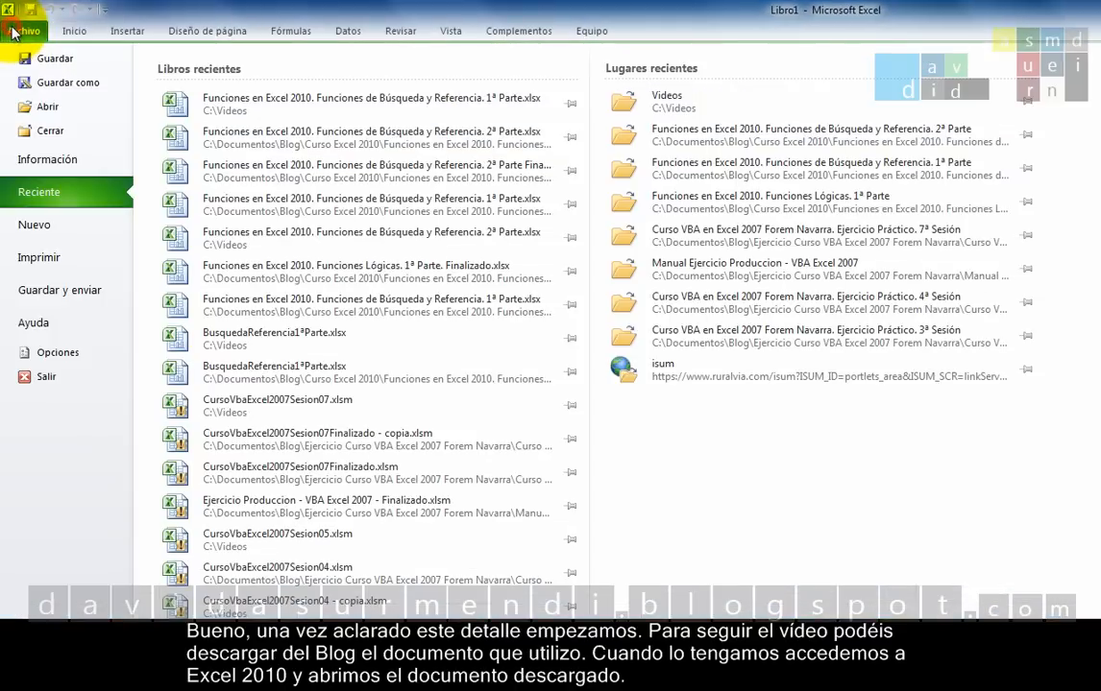
pyautogui.click(58, 106)
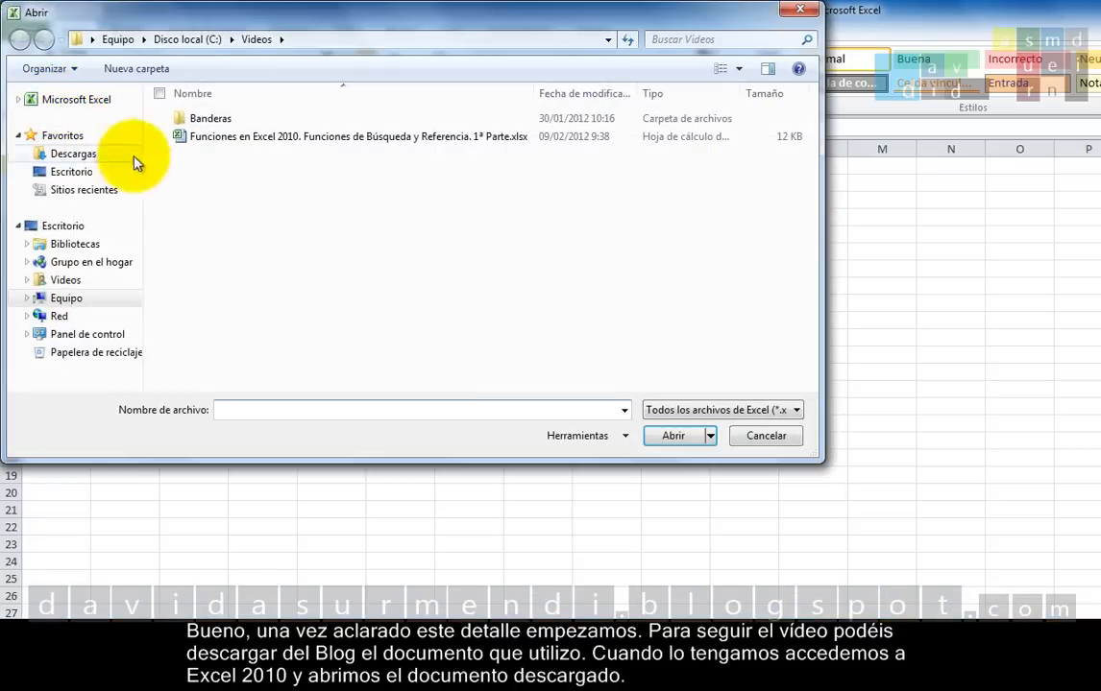
pyautogui.click(277, 139)
pyautogui.doubleClick(276, 139)
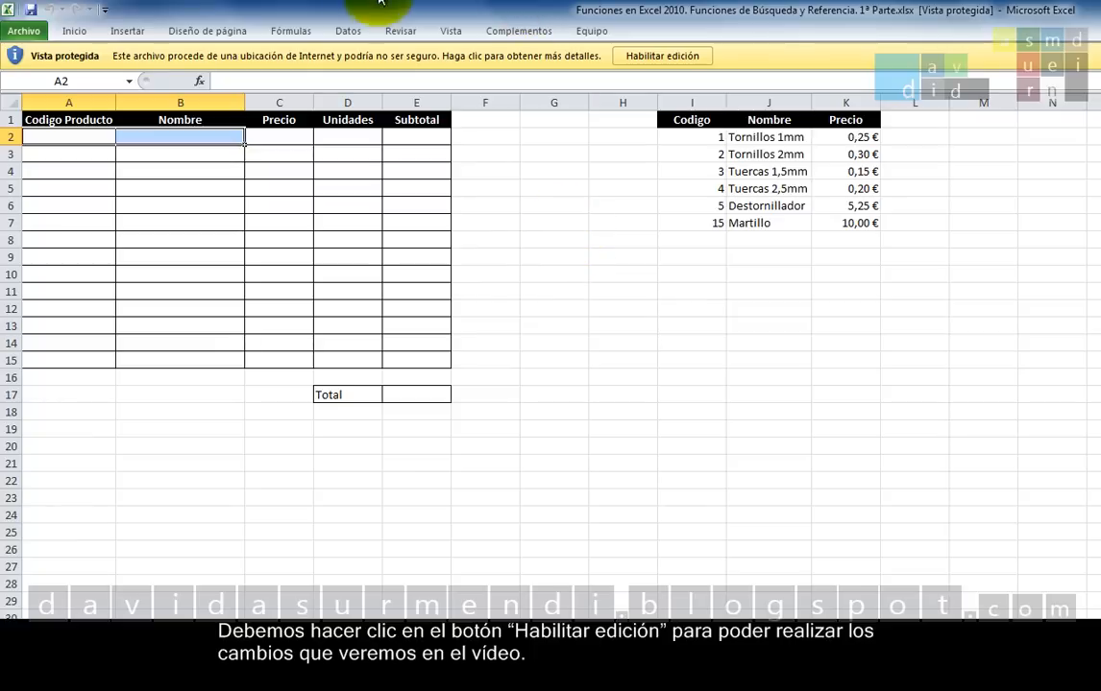
# Enable editing of the protected workbook and look at the Factura 2 sheet before returning to Factura 1
pyautogui.click(693, 62)
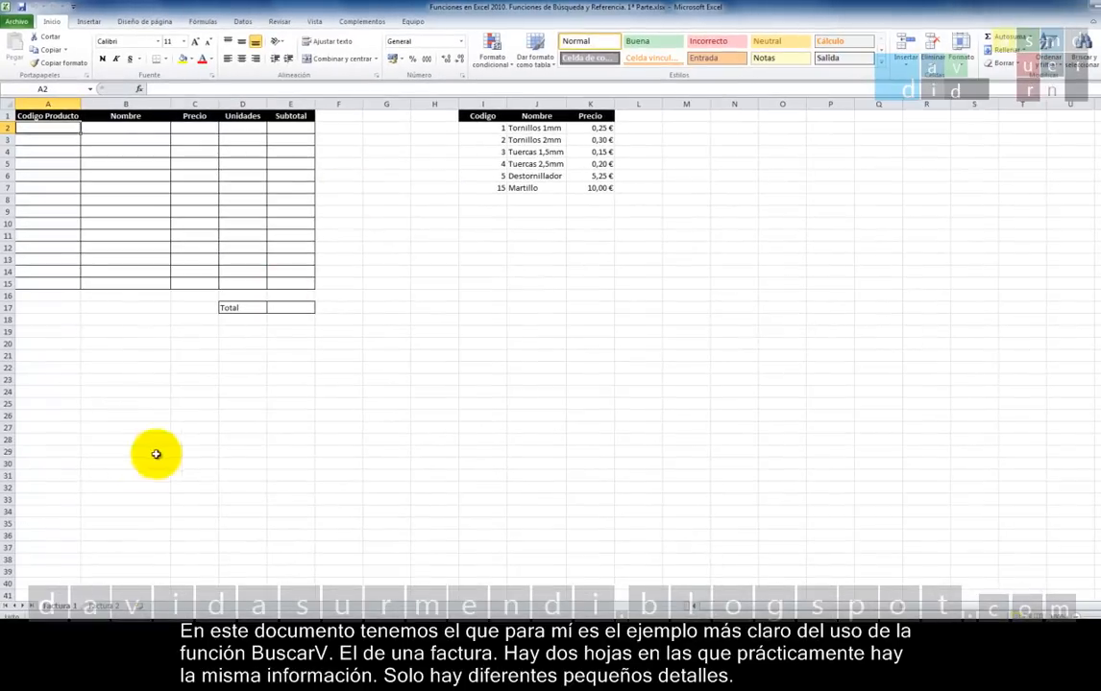
pyautogui.click(101, 606)
pyautogui.click(60, 606)
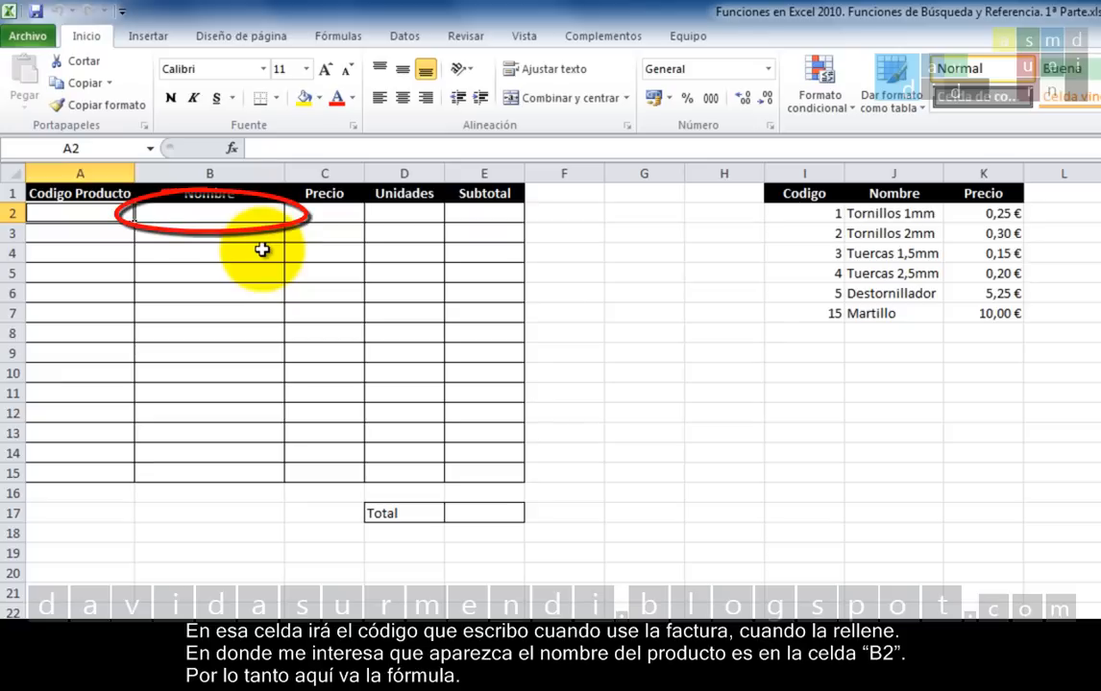
pyautogui.click(228, 213)
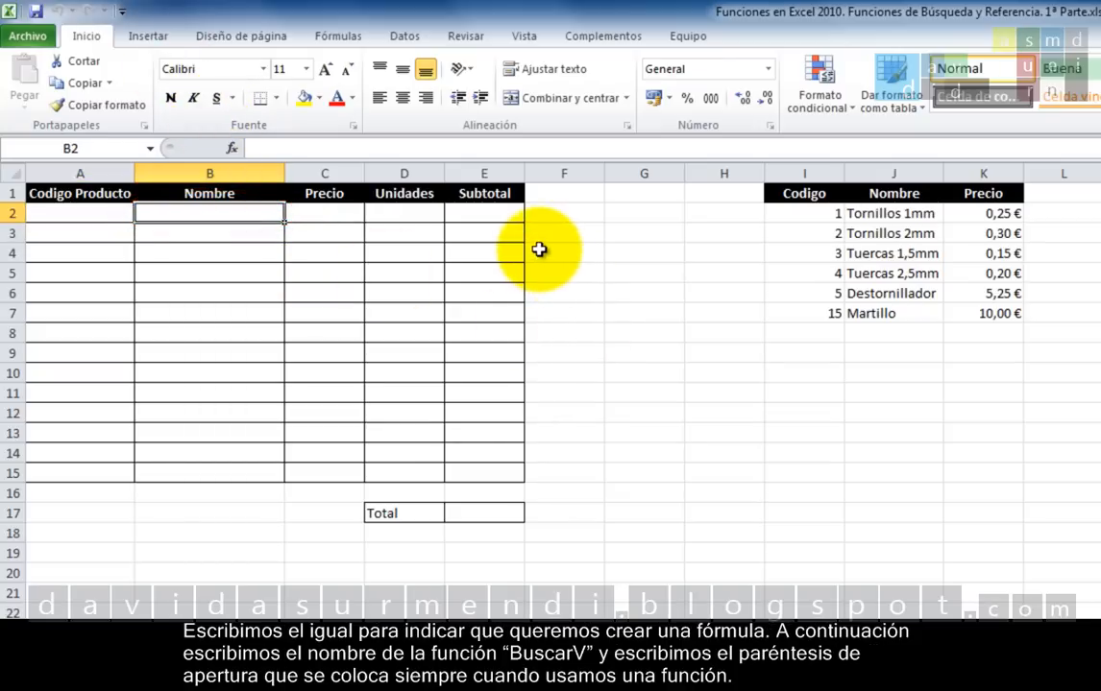
pyautogui.write('=')
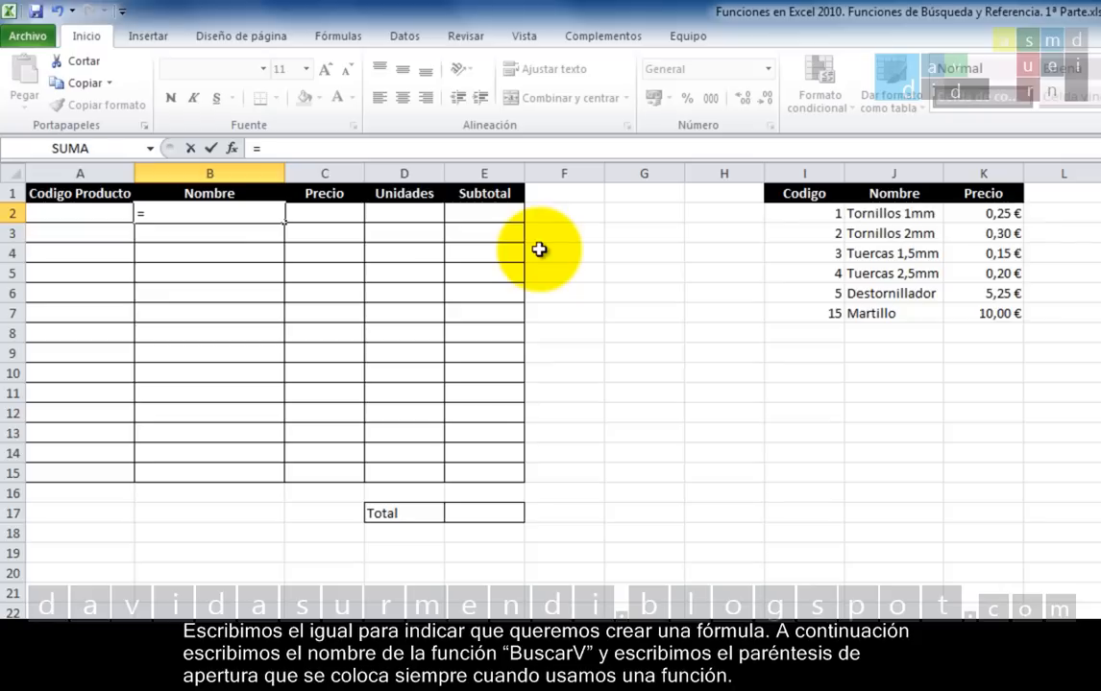
pyautogui.write('buscav')
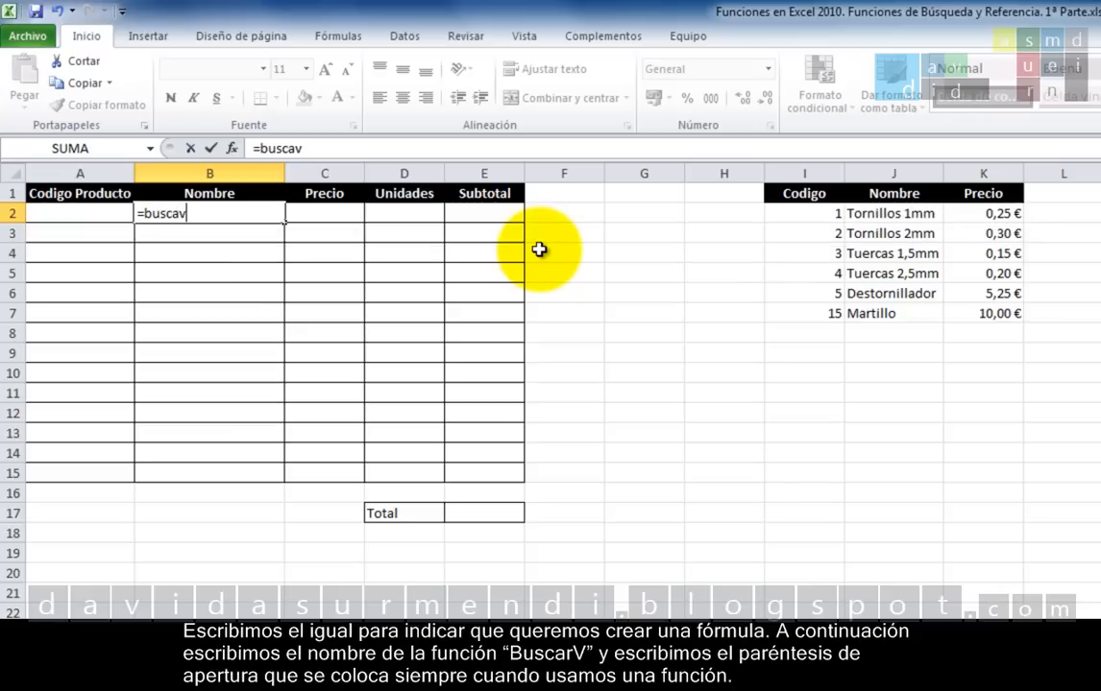
pyautogui.press('Tab')
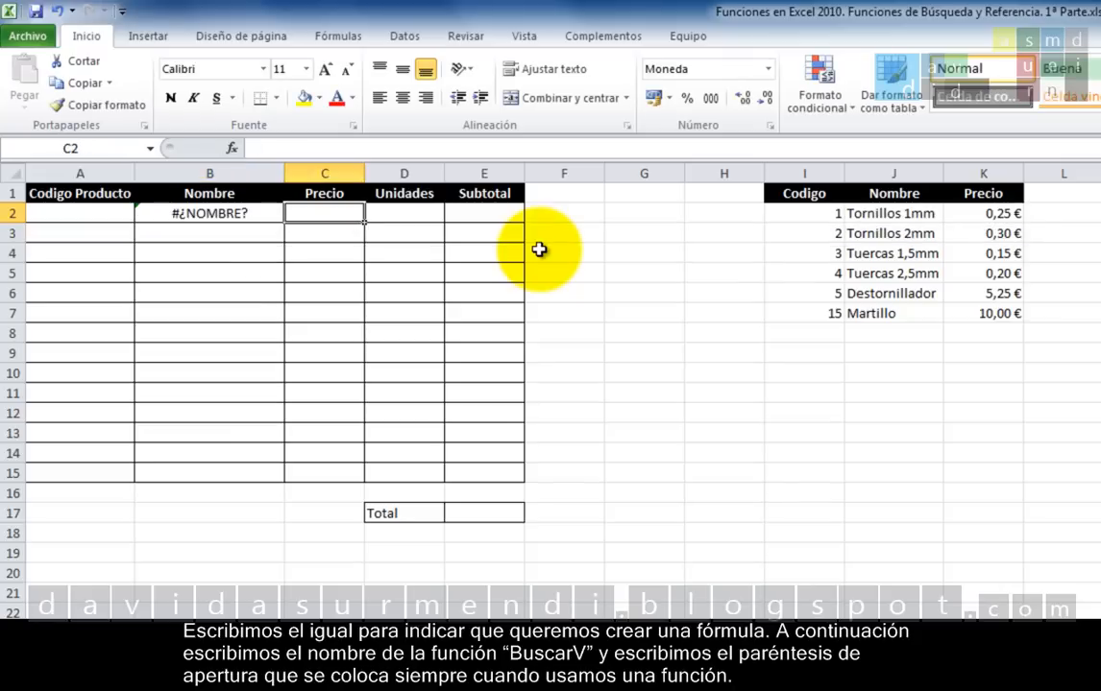
# Enter the formula =BUSCARV(A2;I1:J7;2) in cell B2 to look up the product name
pyautogui.doubleClick(206, 213)
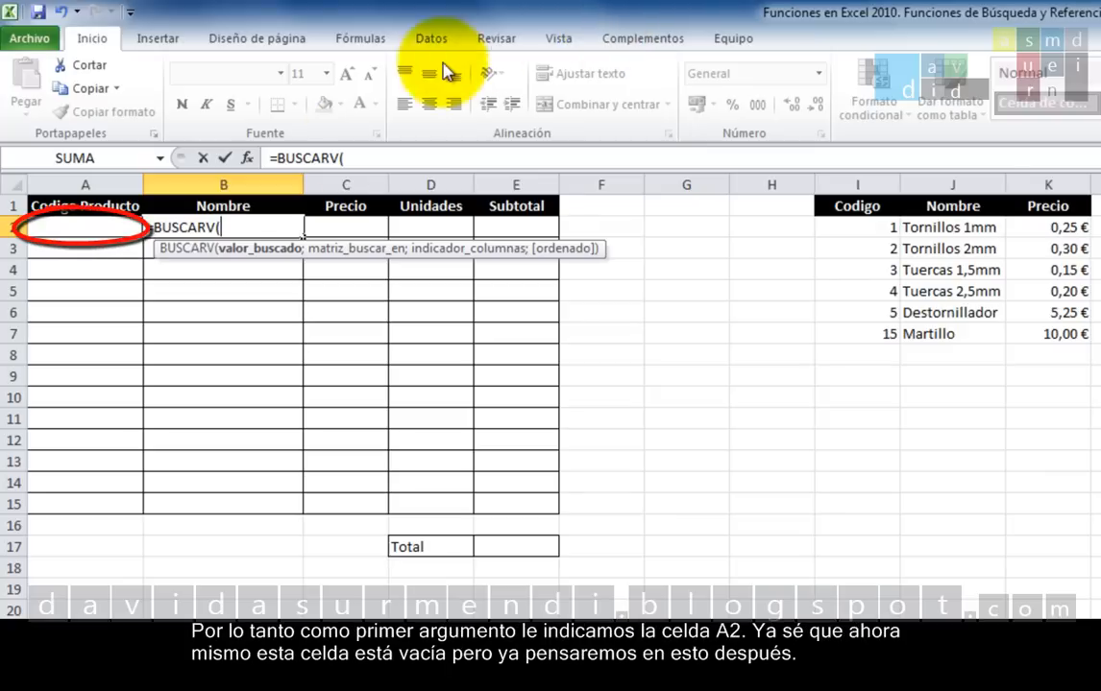
pyautogui.click(44, 226)
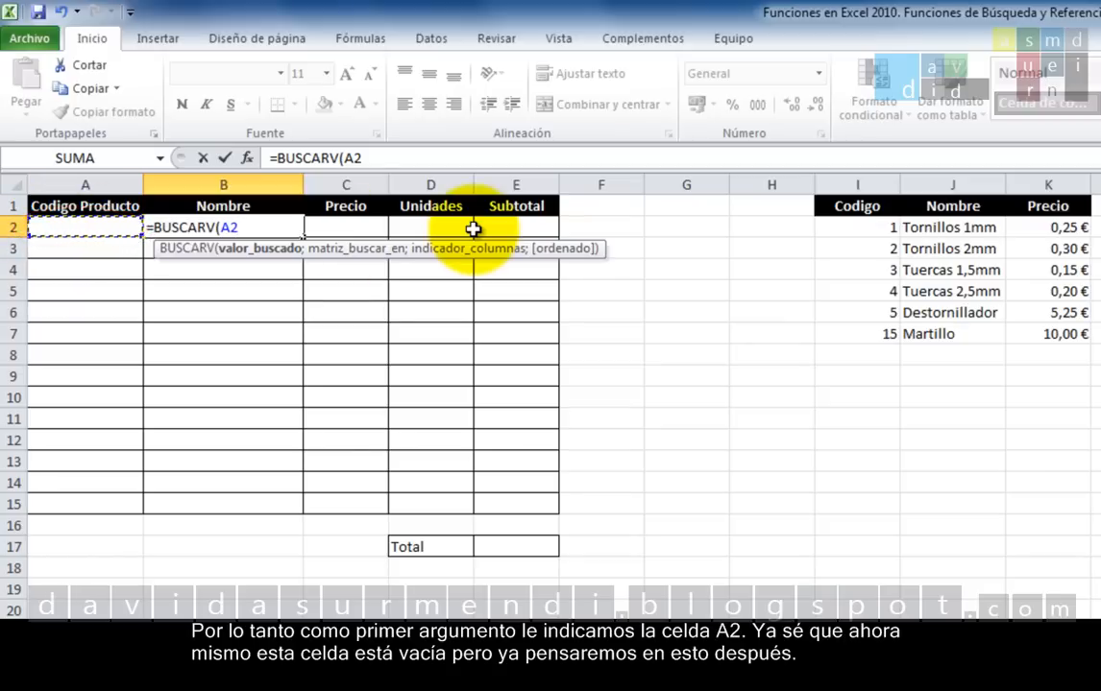
pyautogui.write(';')
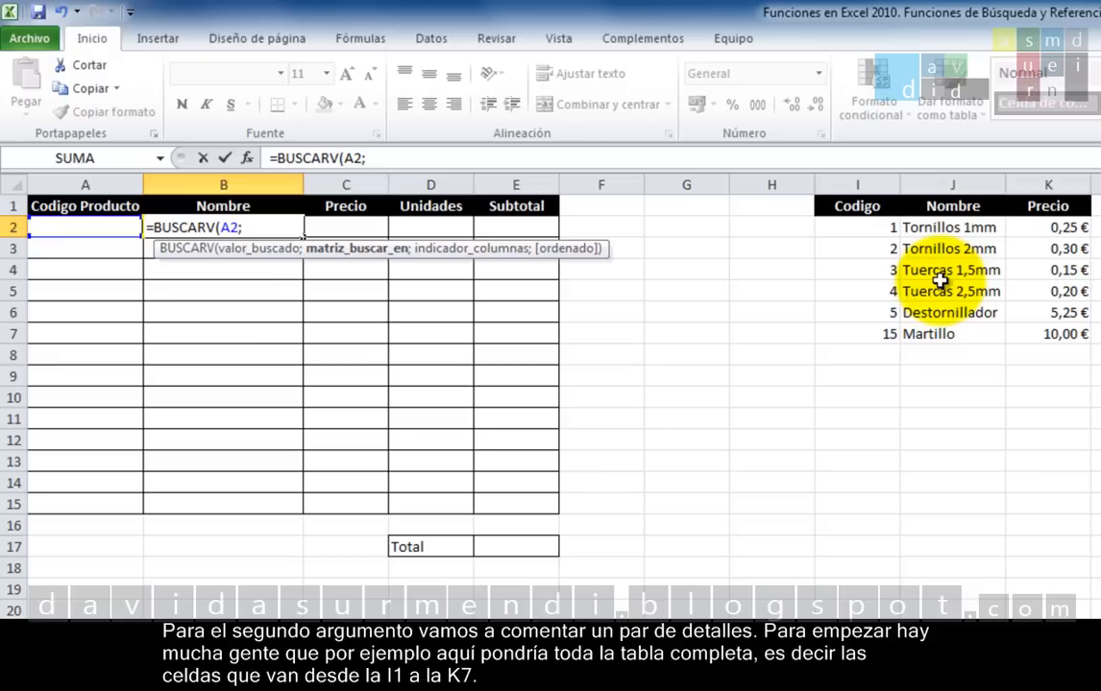
pyautogui.moveTo(858, 206); pyautogui.dragTo(1022, 329)
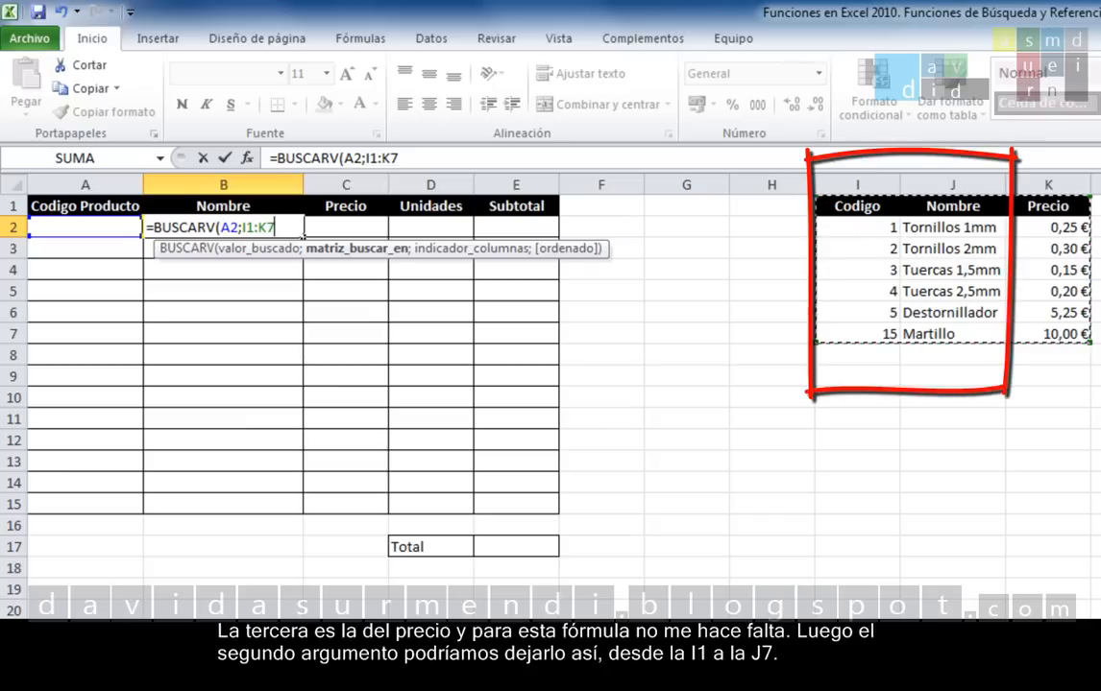
pyautogui.moveTo(858, 205); pyautogui.dragTo(983, 349)
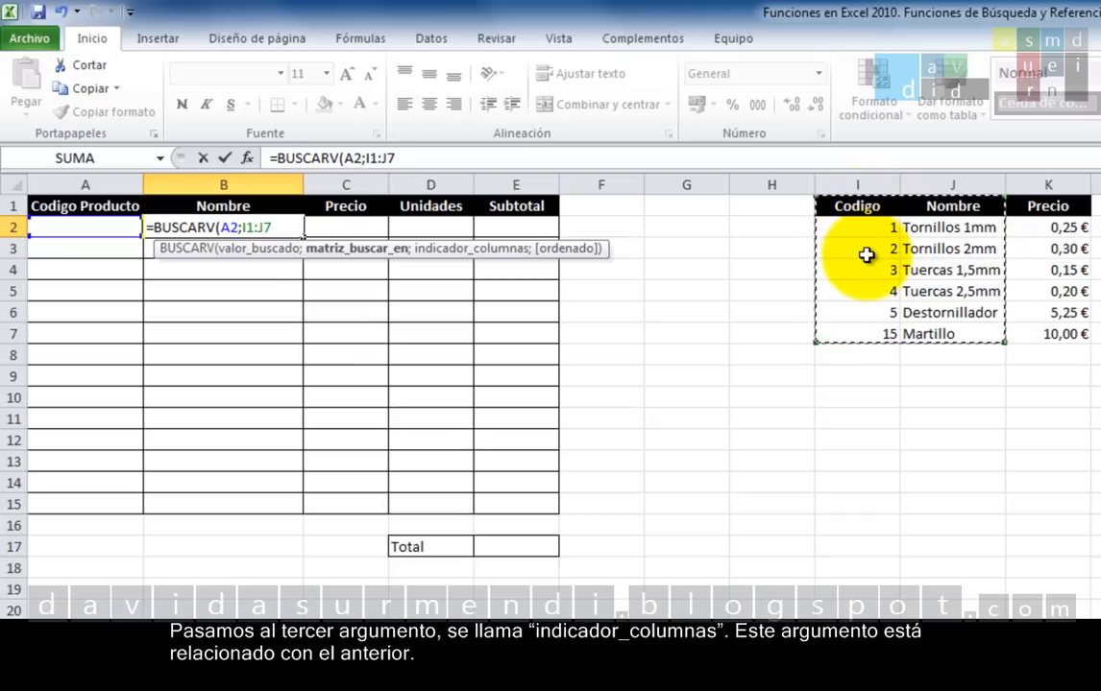
pyautogui.write(';')
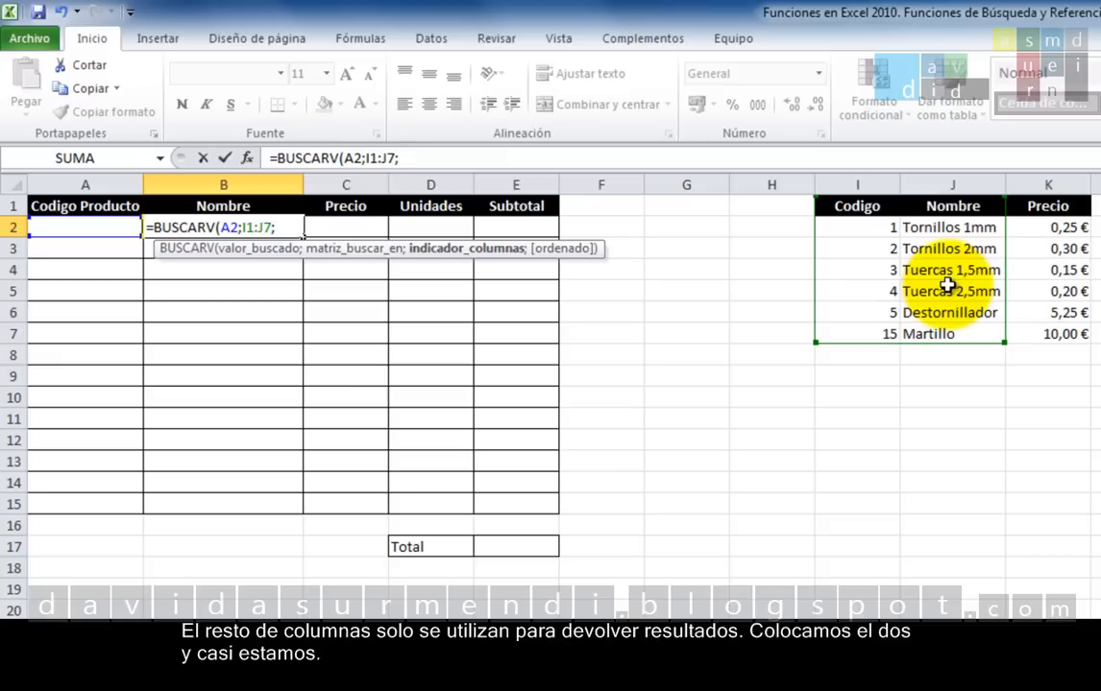
pyautogui.write('2')
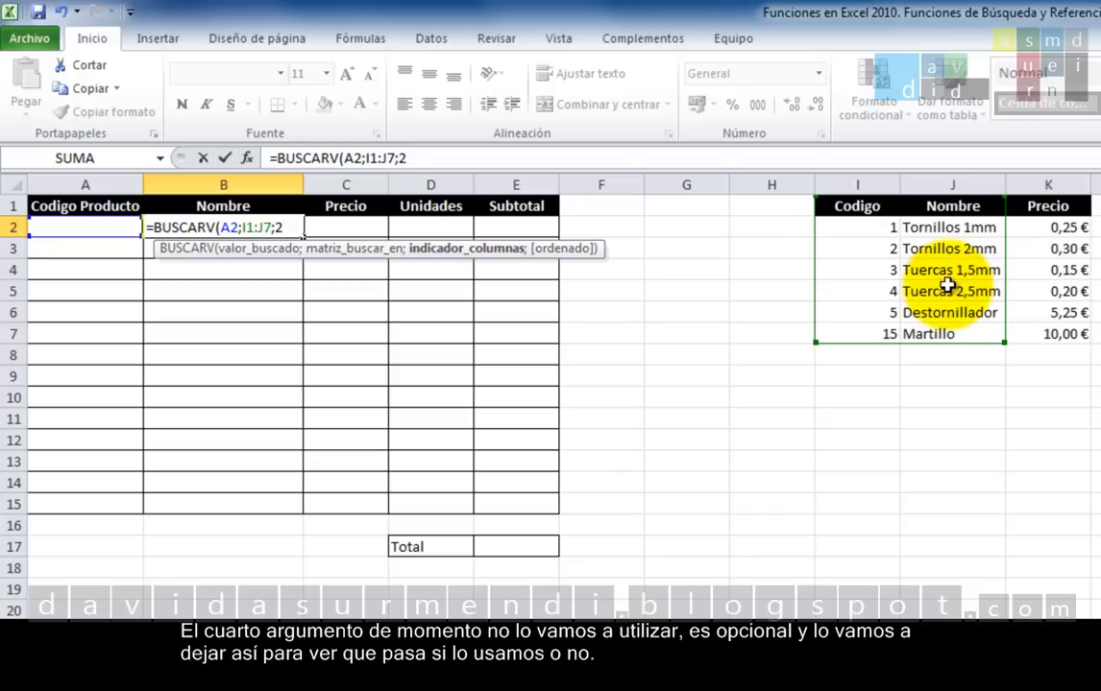
pyautogui.write(')')
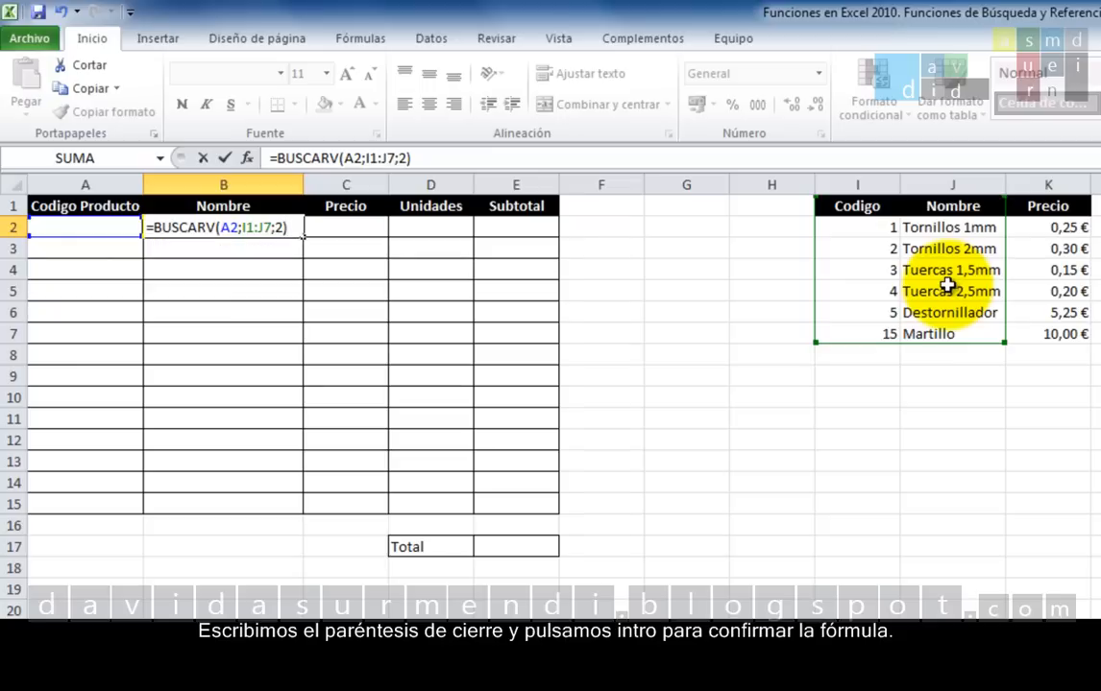
pyautogui.press('Return')
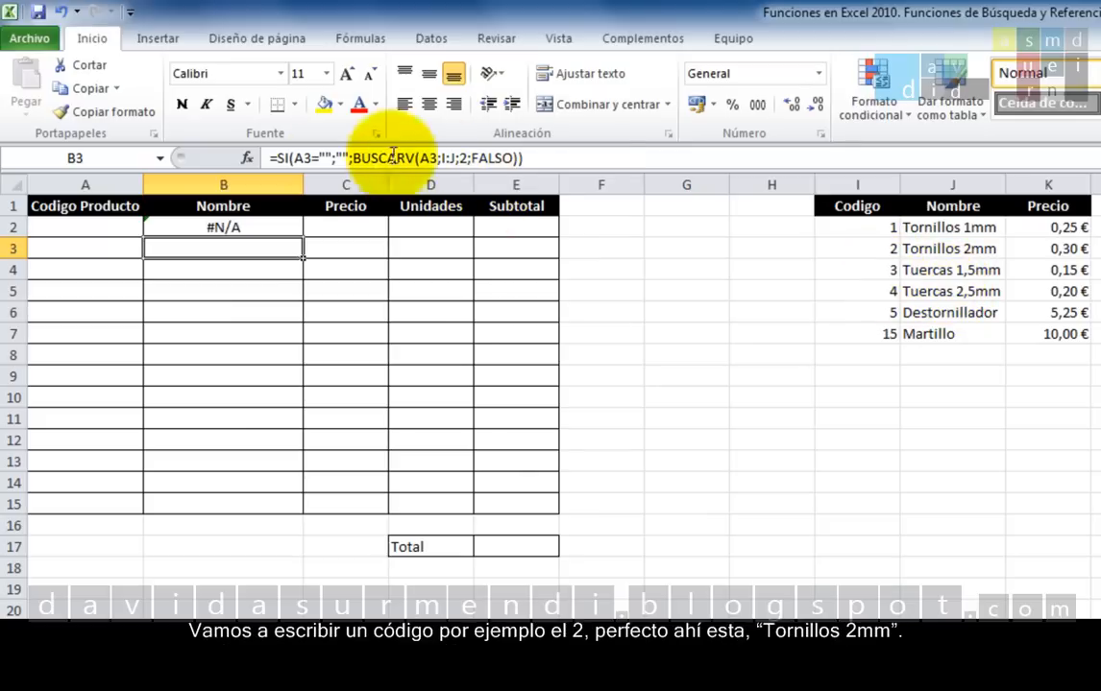
# Test the name lookup by entering the existing product codes 2 and 3 one after another in cell A2
pyautogui.click(89, 224)
pyautogui.write('2')
pyautogui.press('Return')
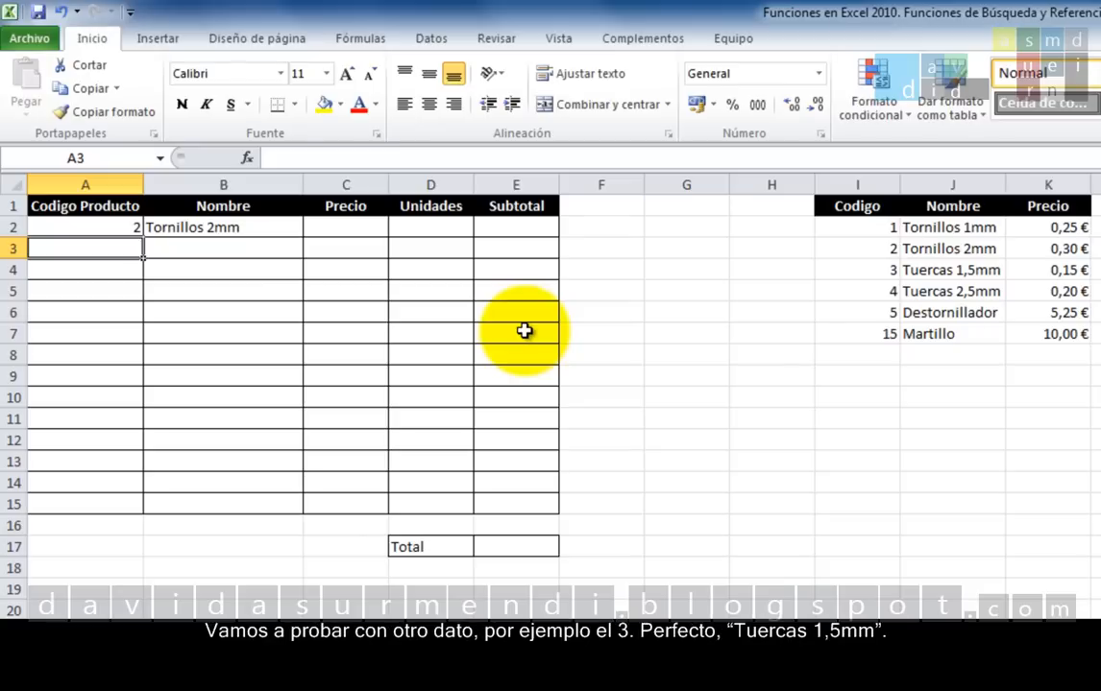
pyautogui.press('Up')
pyautogui.write('3')
pyautogui.press('Return')
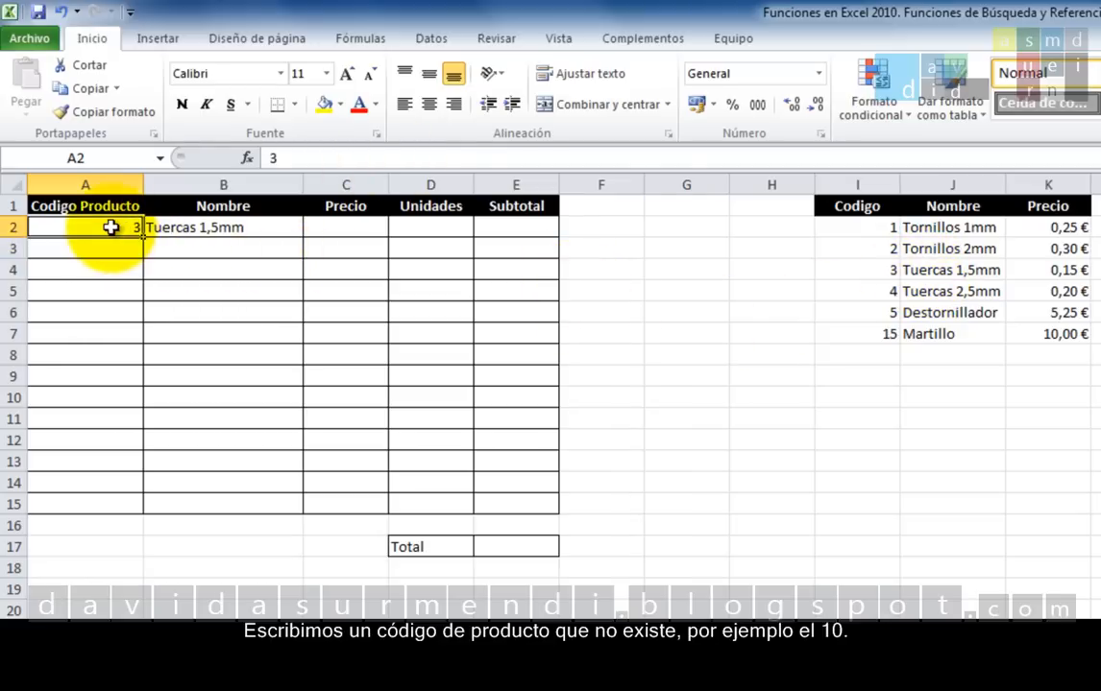
# Test the lookup with the nonexistent product code 10 in cell A2
pyautogui.click(111, 226)
pyautogui.write('10')
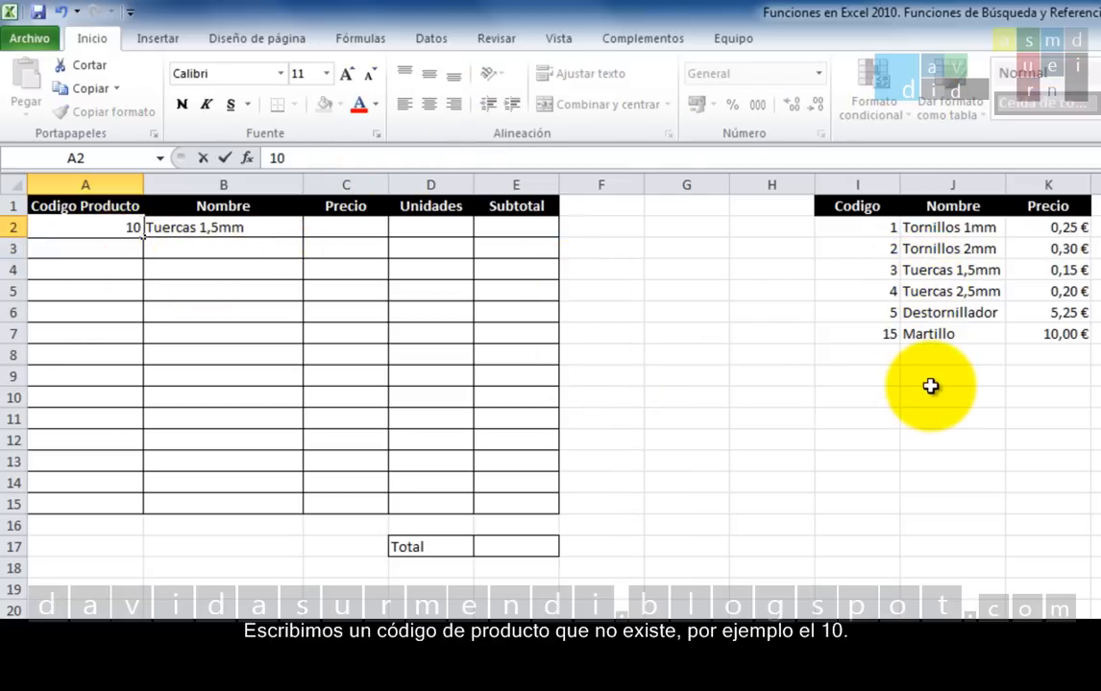
pyautogui.press('Return')
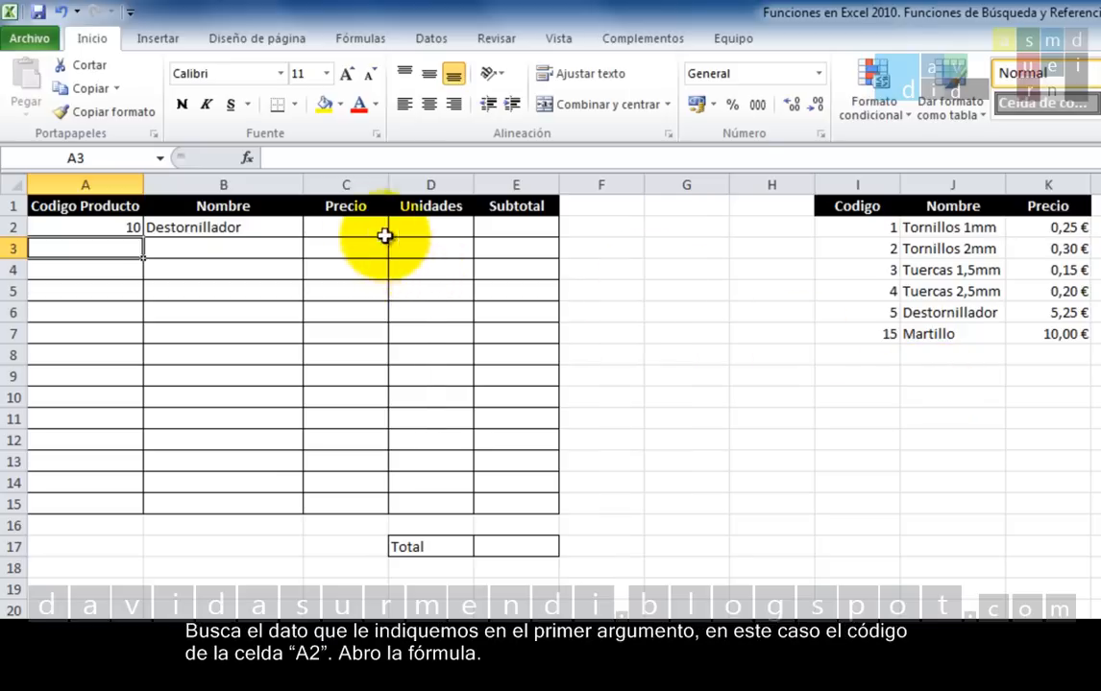
# Add FALSO as the fourth argument of the B2 formula for an exact match: =BUSCARV(A2;I1:J7;2;FALSO)
pyautogui.click(286, 227)
pyautogui.doubleClick(287, 226)
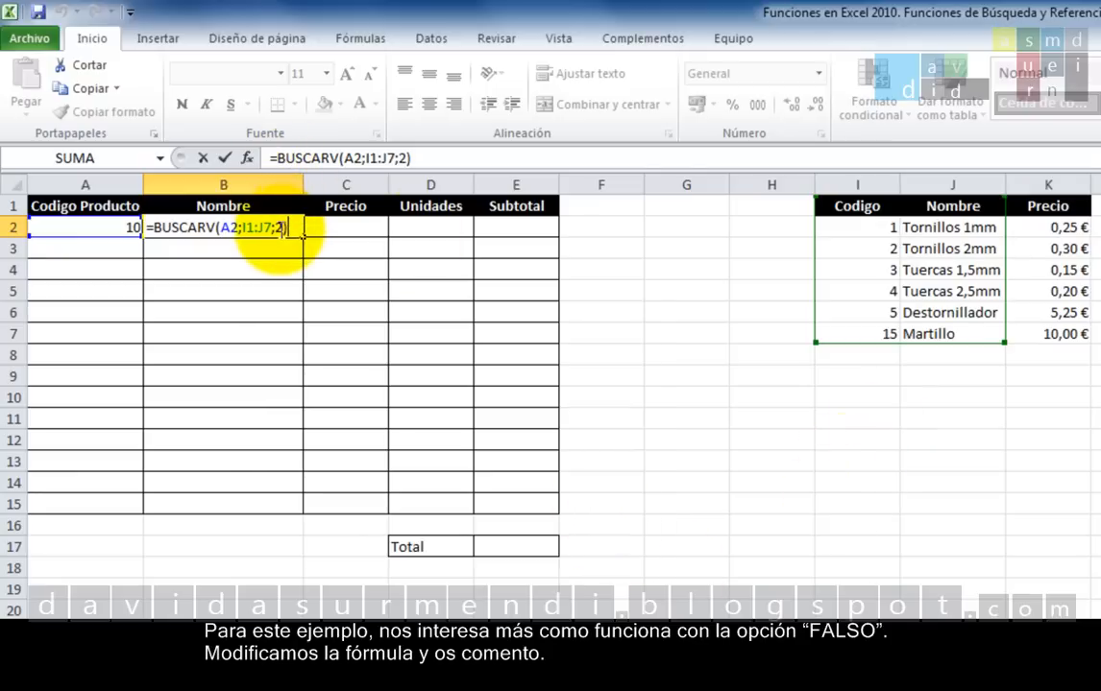
pyautogui.click(285, 227)
pyautogui.write(';')
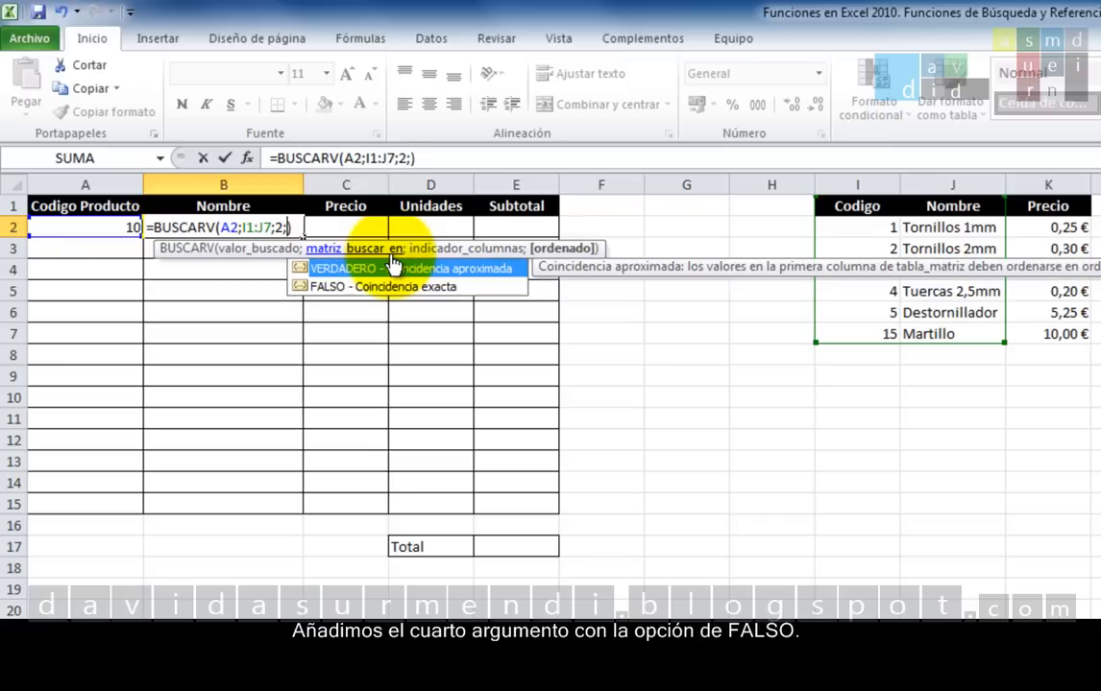
pyautogui.write('FALSO')
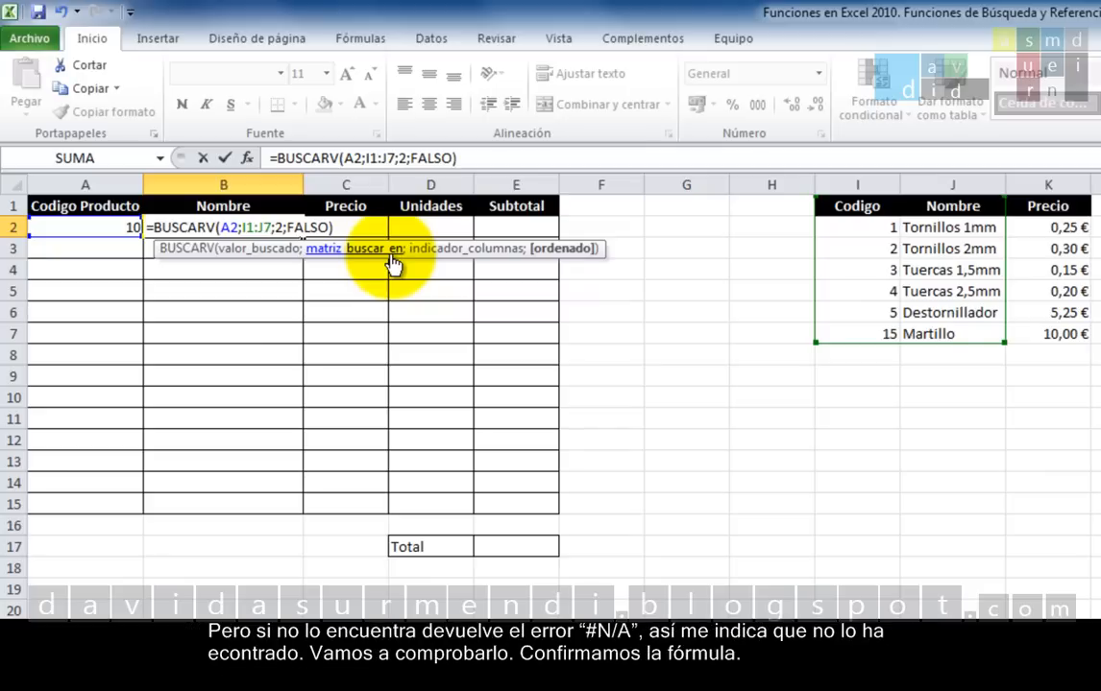
pyautogui.press('Return')
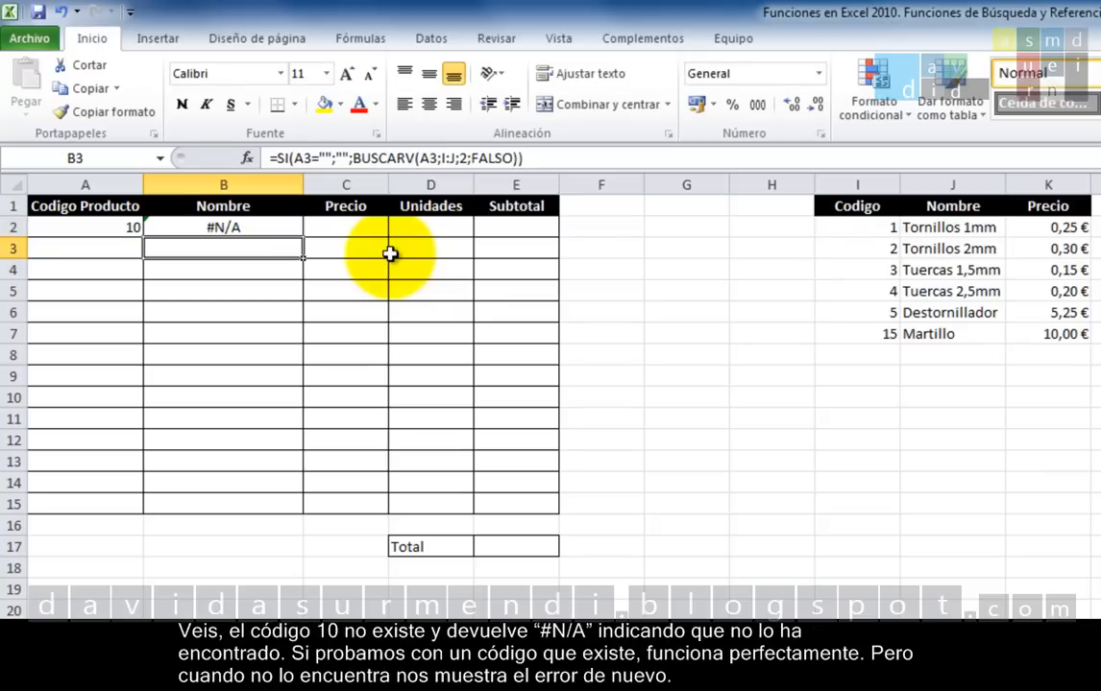
# Test the exact-match lookup by entering product codes 1, 20 and 2 in turn in cell A2
pyautogui.press('Left')
pyautogui.press('Up')
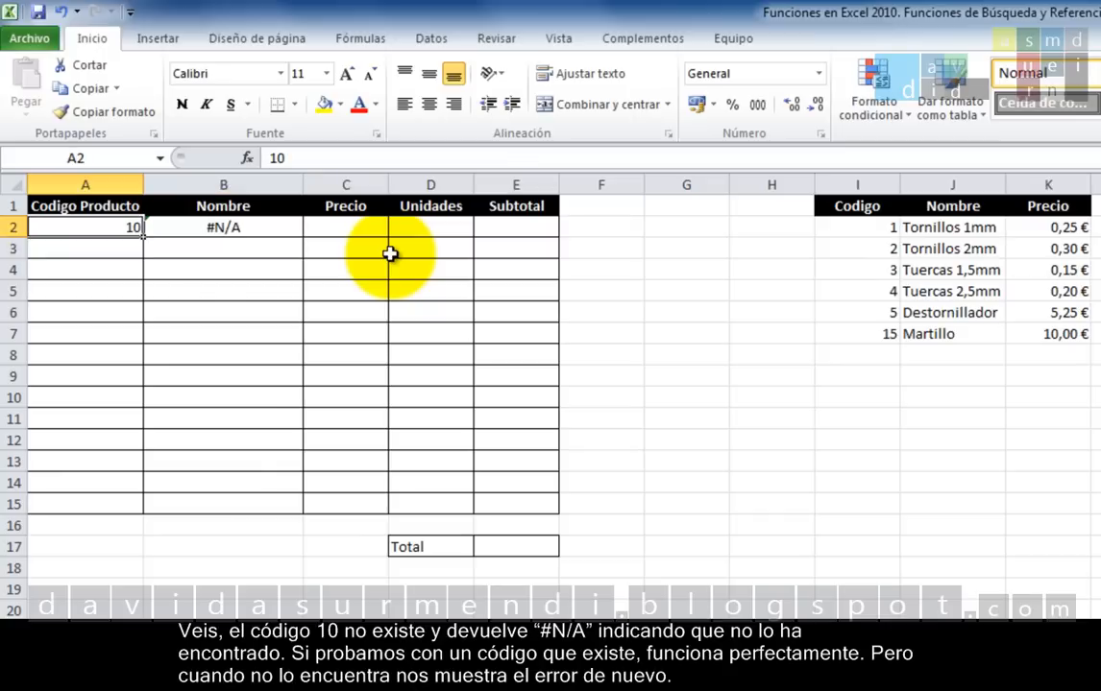
pyautogui.write('1')
pyautogui.press('Return')
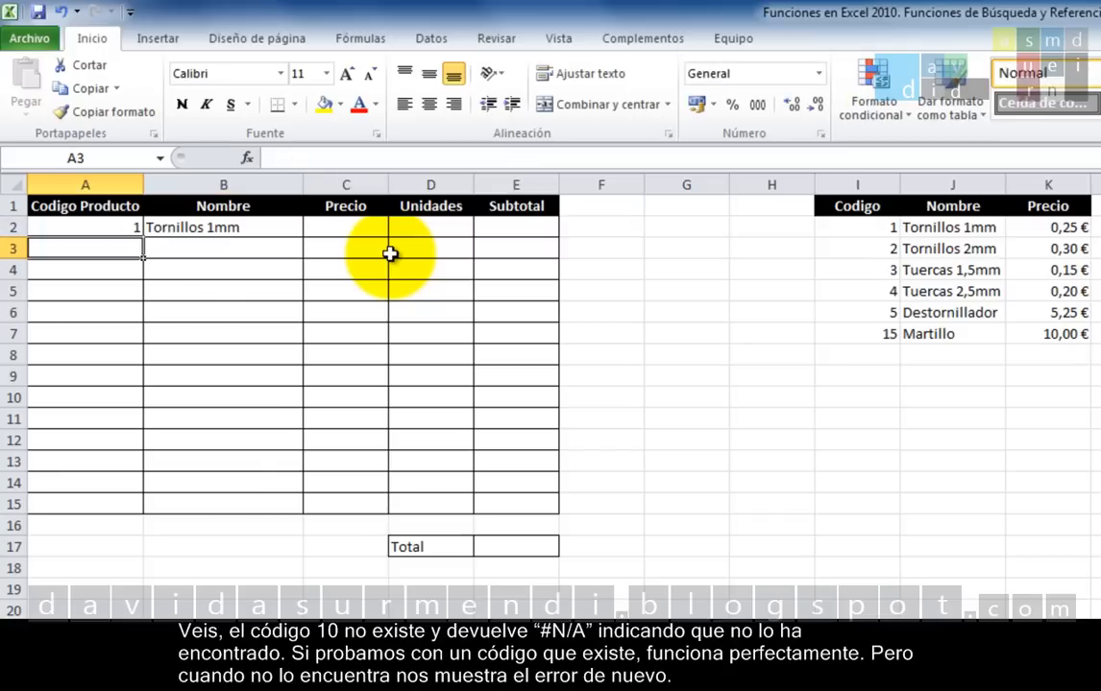
pyautogui.press('Up')
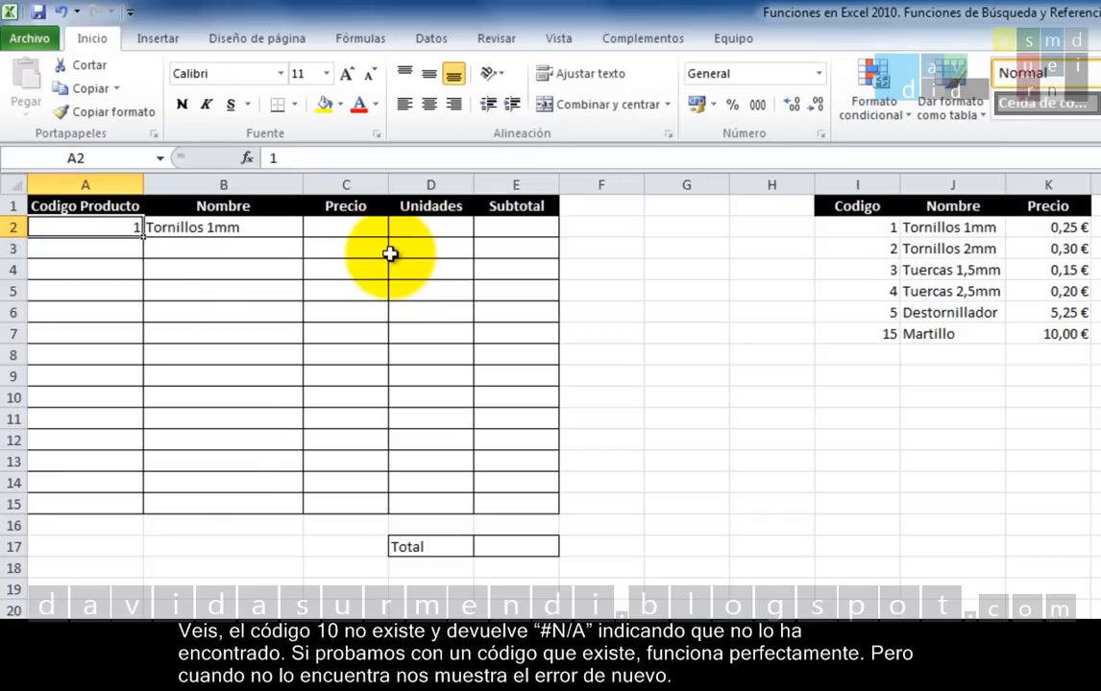
pyautogui.write('20')
pyautogui.press('Return')
pyautogui.press('Up')
pyautogui.write('2')
pyautogui.press('Return')
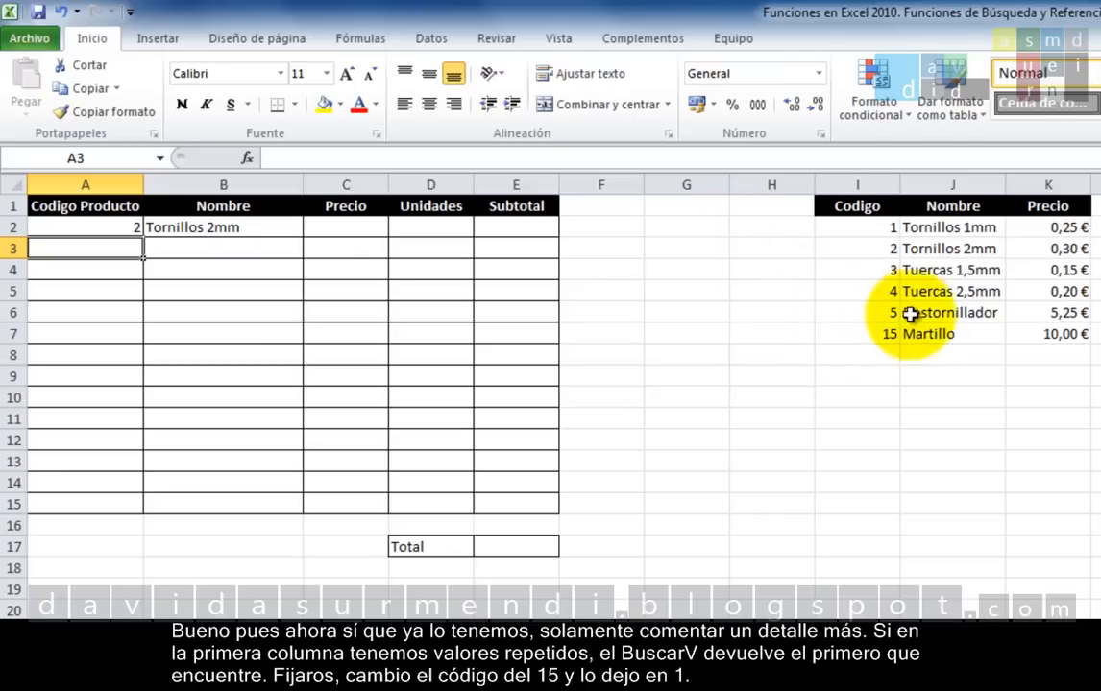
# Change the code of Martillo in cell I7 to 1 so that the product table contains a duplicate code
pyautogui.click(868, 331)
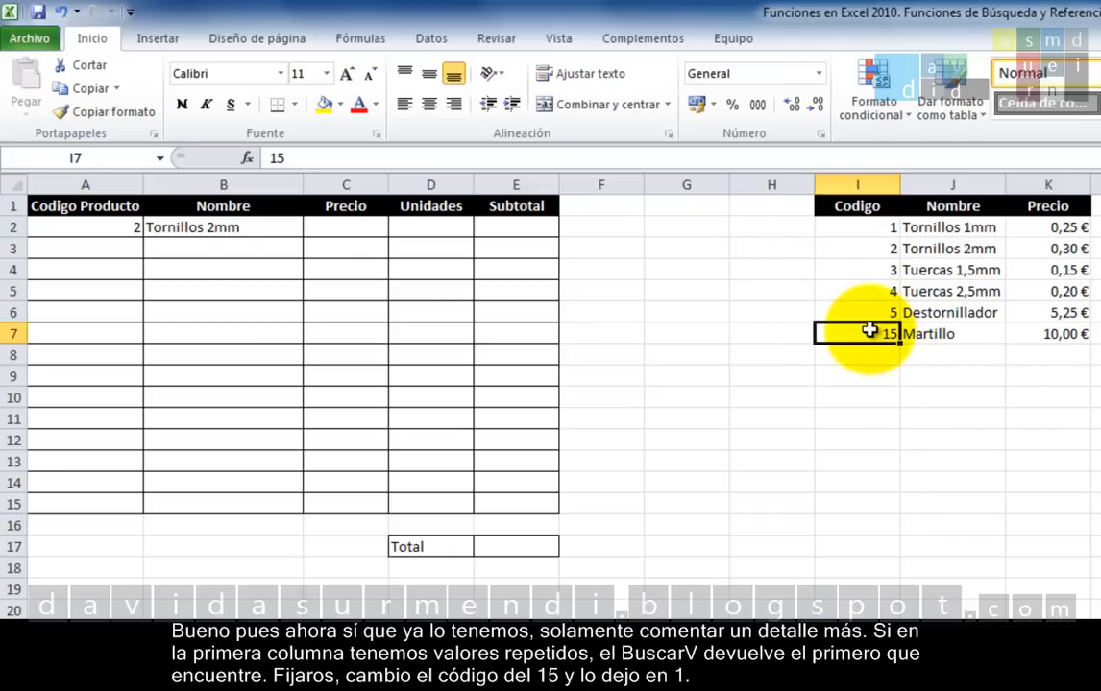
pyautogui.write('1')
pyautogui.press('Return')
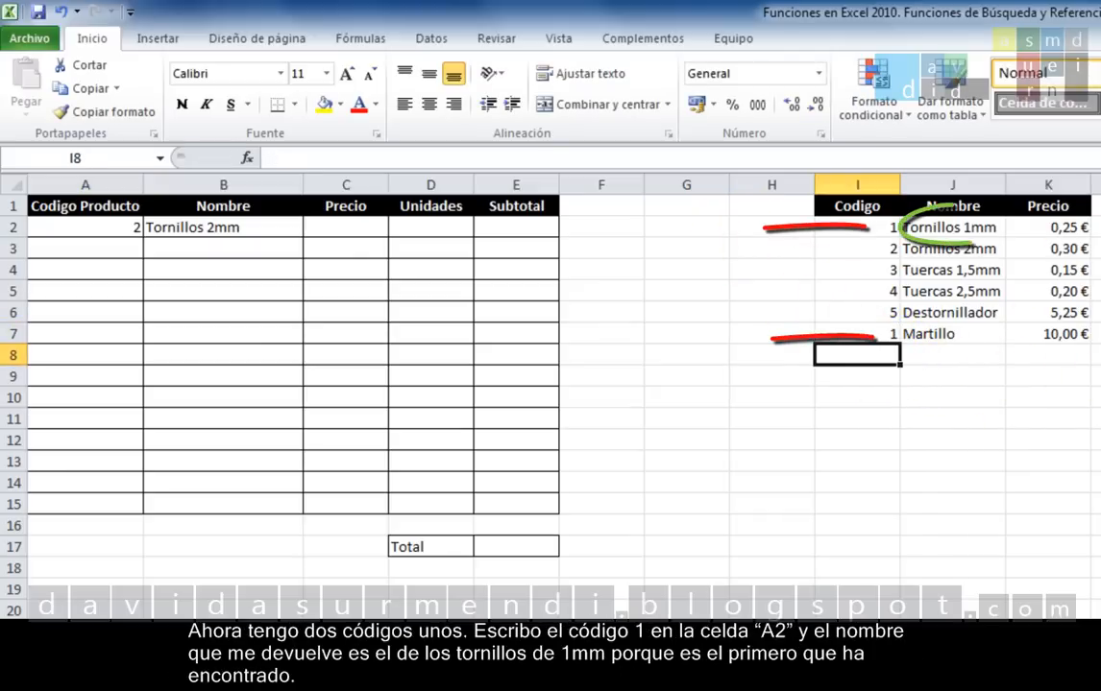
# Enter product code 1 in cell A2 to test the lookup against the duplicated code
pyautogui.click(108, 221)
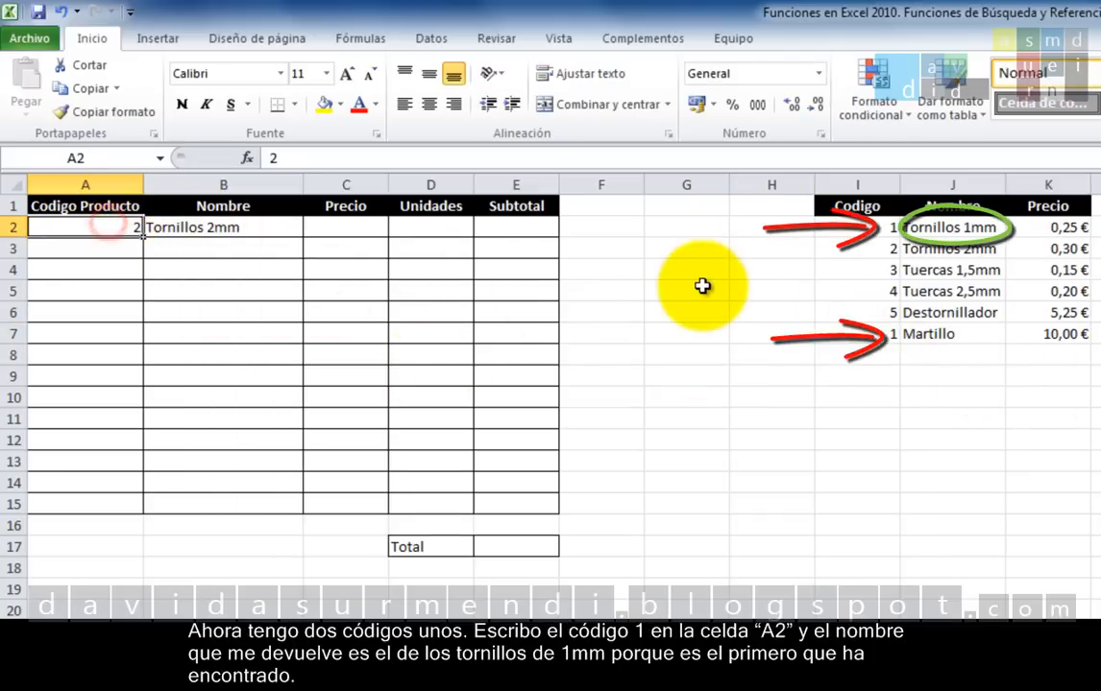
pyautogui.write('1')
pyautogui.press('Return')
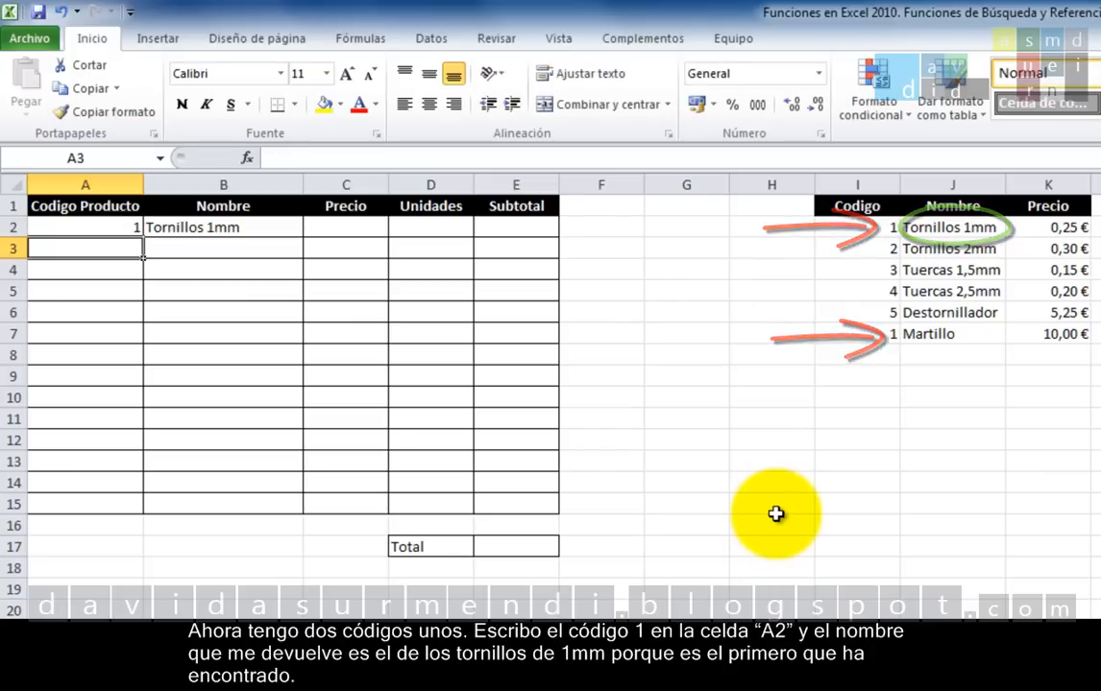
# Set the code of Martillo in cell I7 of the product table to 15
pyautogui.click(853, 333)
pyautogui.write('15')
pyautogui.press('Return')
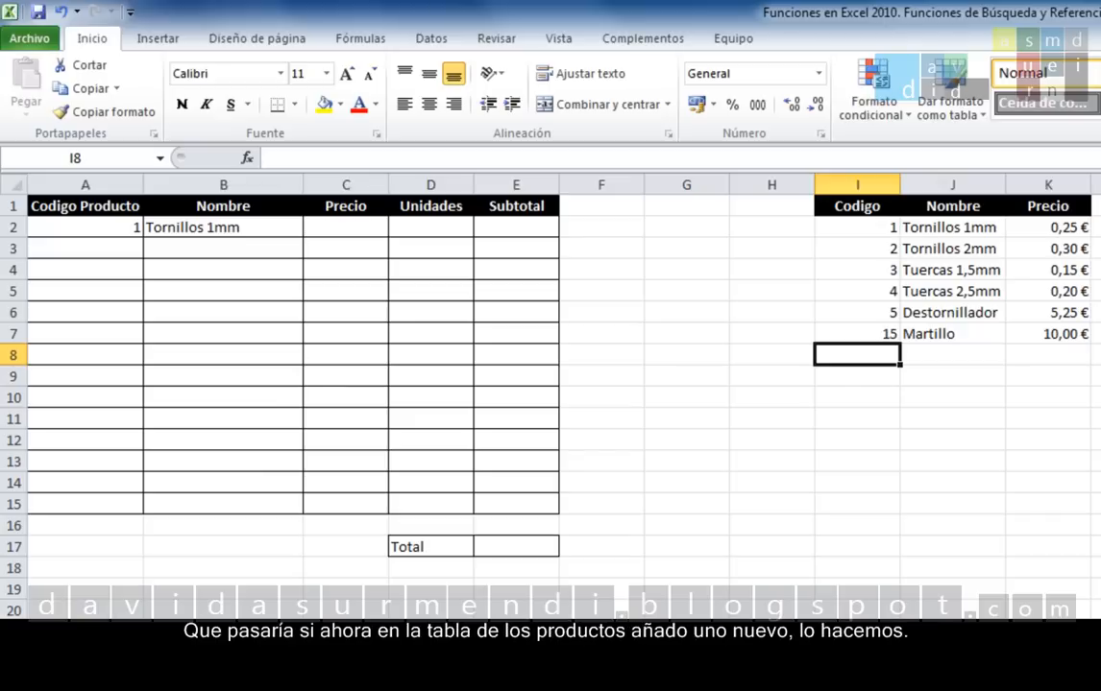
# Add a new product in row 8 of the product table with code 20, name Taladro and price 35
pyautogui.write('20')
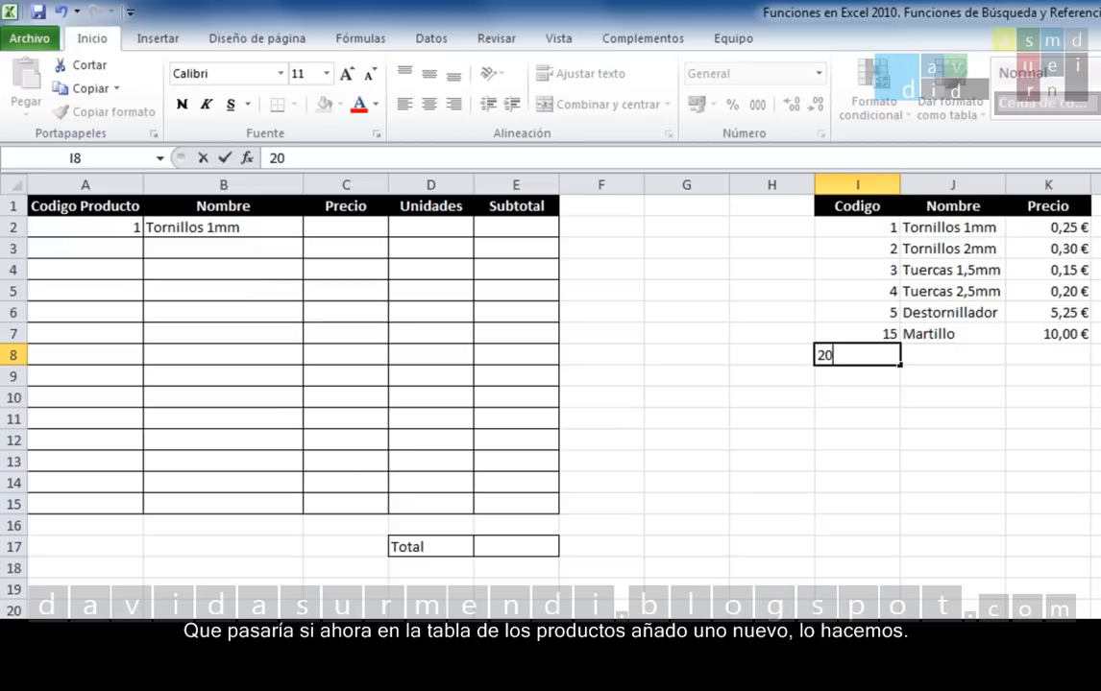
pyautogui.press('Tab')
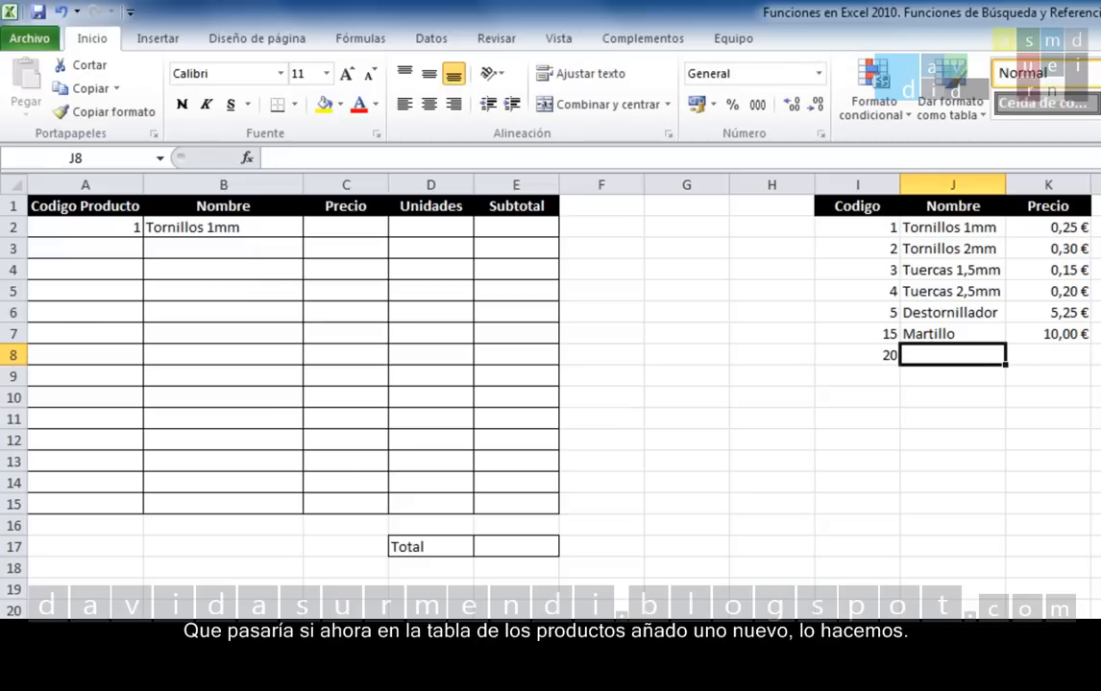
pyautogui.write('Taladro')
pyautogui.press('Tab')
pyautogui.write('35')
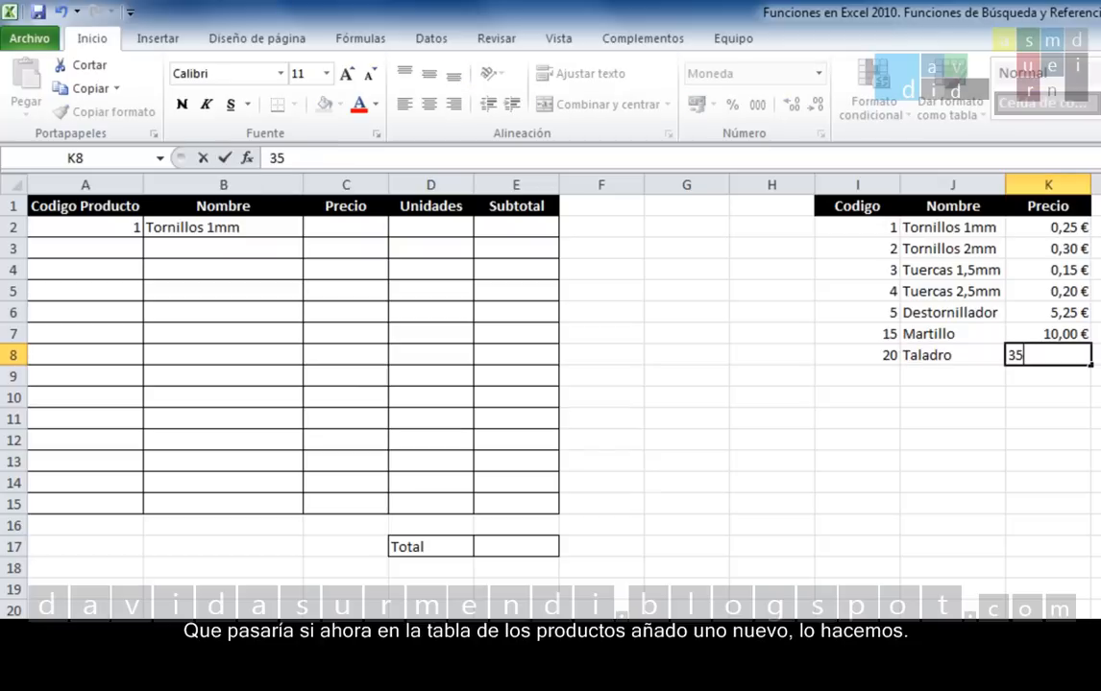
pyautogui.press('Return')
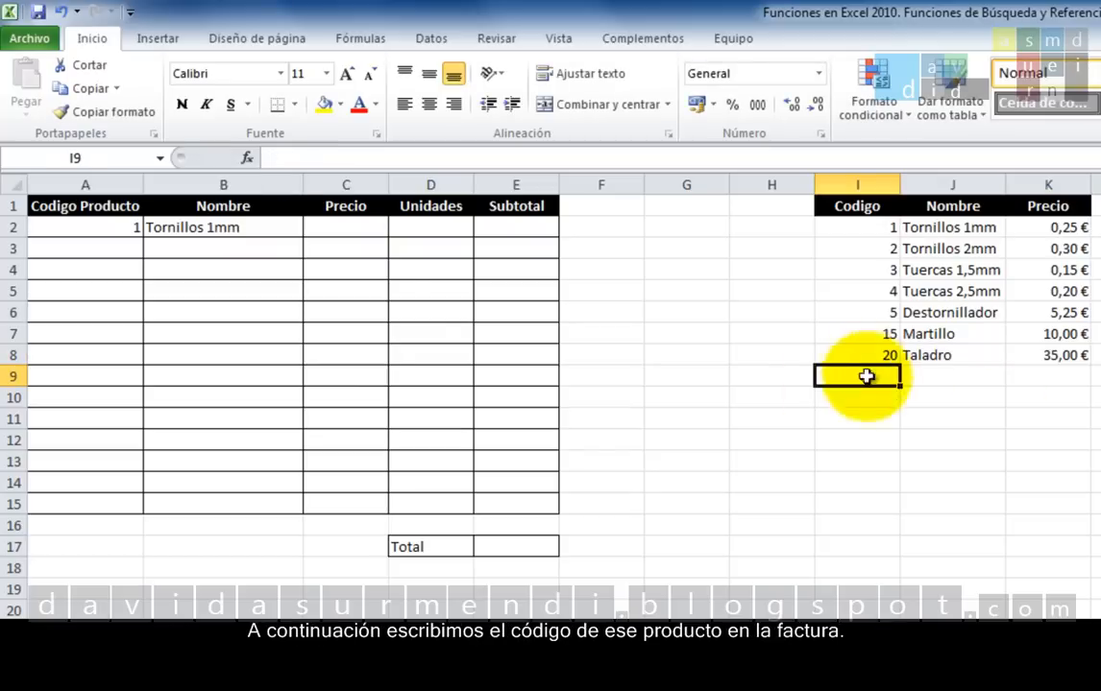
# Enter product code 20 in cell A2 to test the lookup with the added product Taladro
pyautogui.click(101, 221)
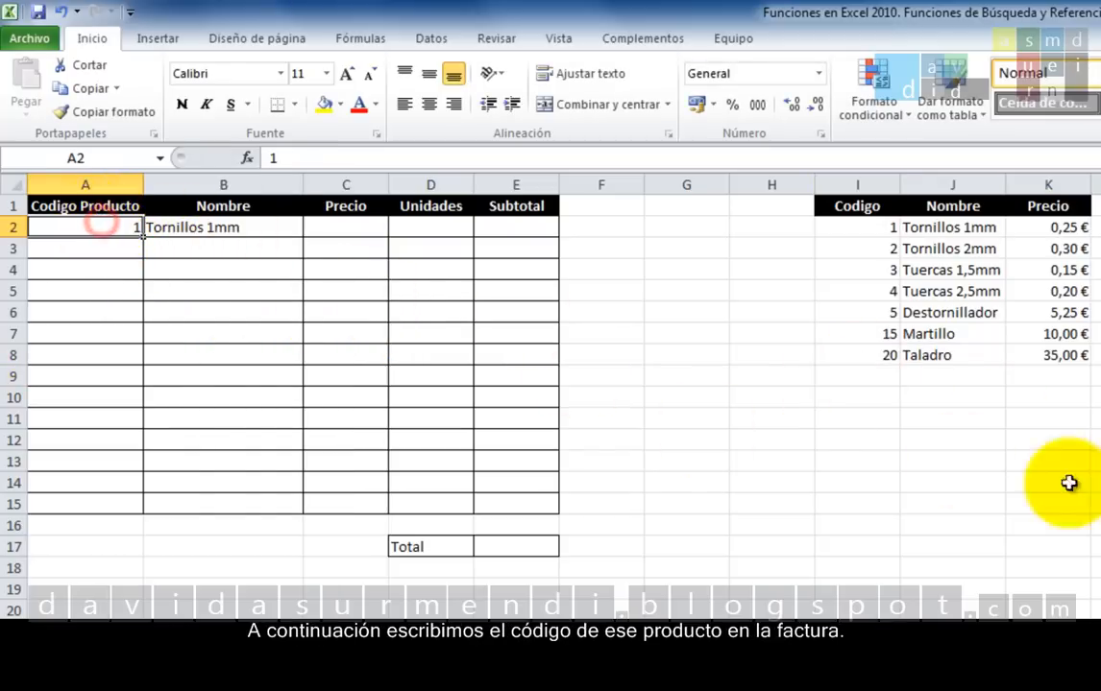
pyautogui.write('20')
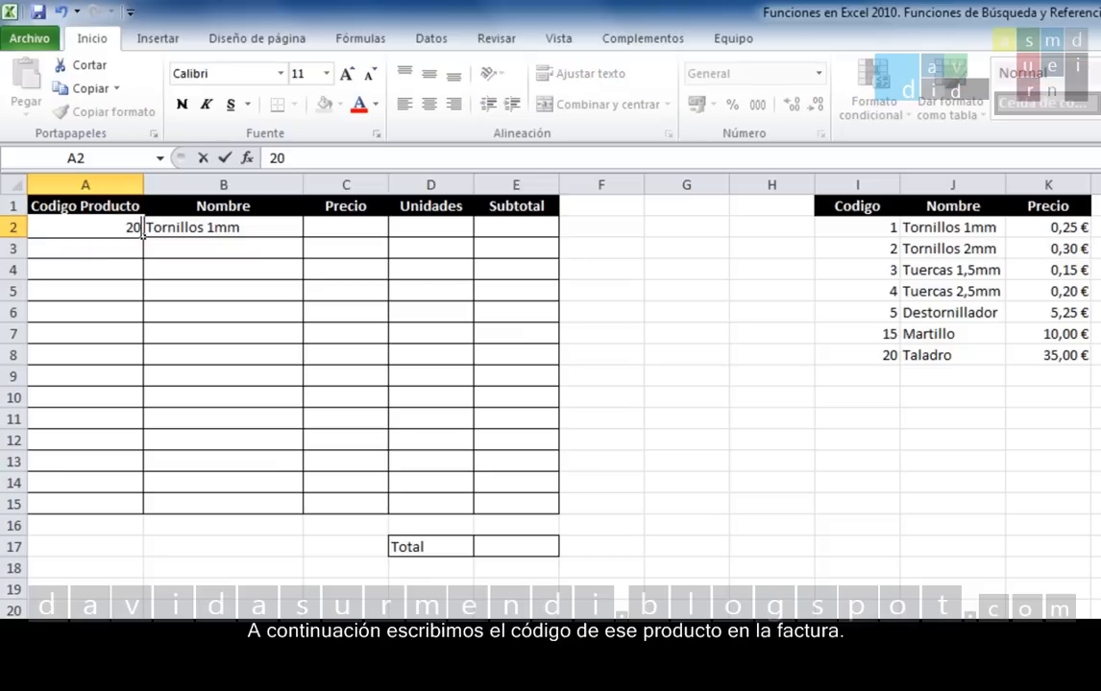
pyautogui.press('Return')
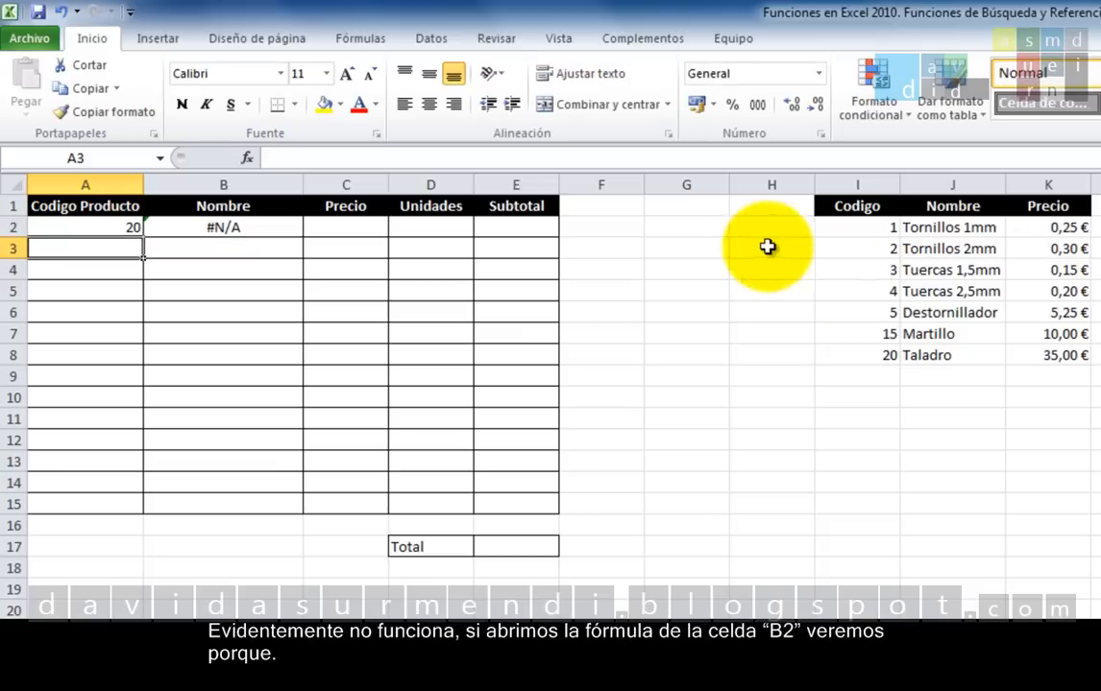
# Replace the search range in the B2 formula with the entire columns I and J: =BUSCARV(A2;I:J;2;FALSO)
pyautogui.doubleClick(255, 231)
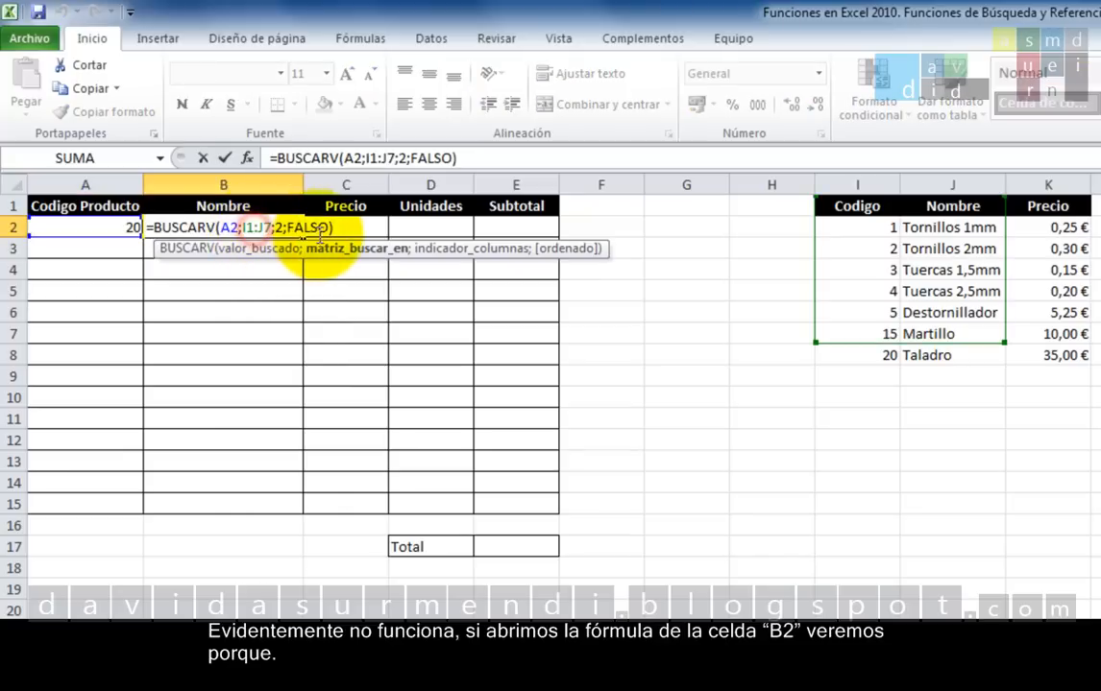
pyautogui.click(333, 228)
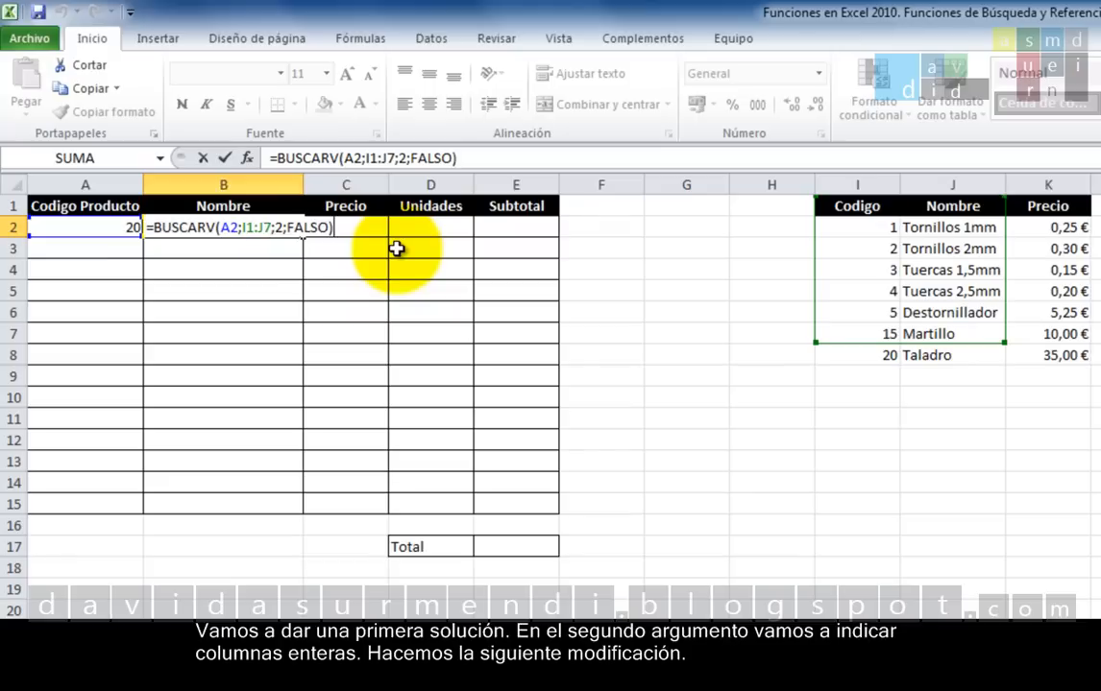
pyautogui.moveTo(272, 227); pyautogui.dragTo(243, 233)
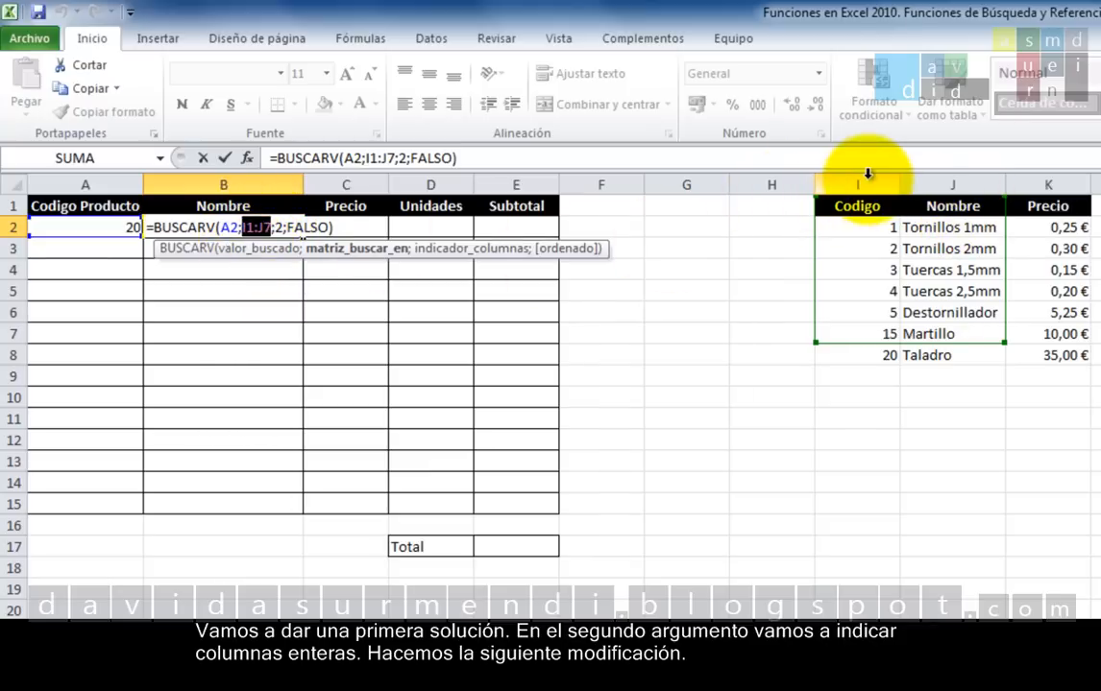
pyautogui.moveTo(867, 180); pyautogui.dragTo(951, 165)
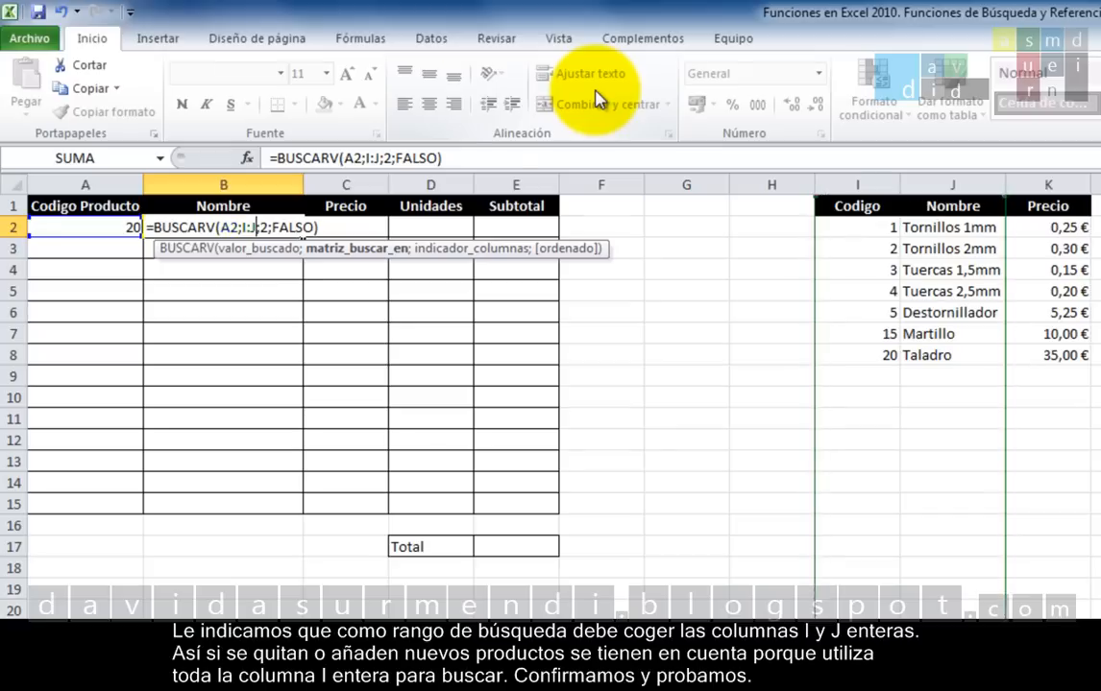
pyautogui.press('Return')
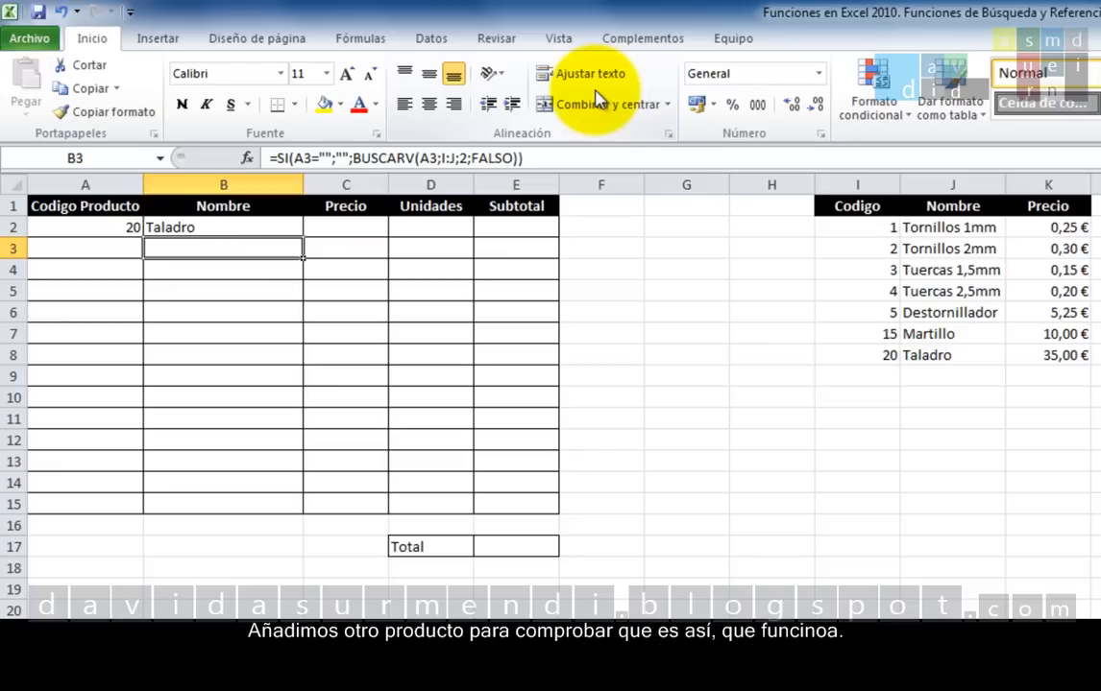
# Add another product in row 9 of the product table with code 30, name Clavos and price 10
pyautogui.click(828, 379)
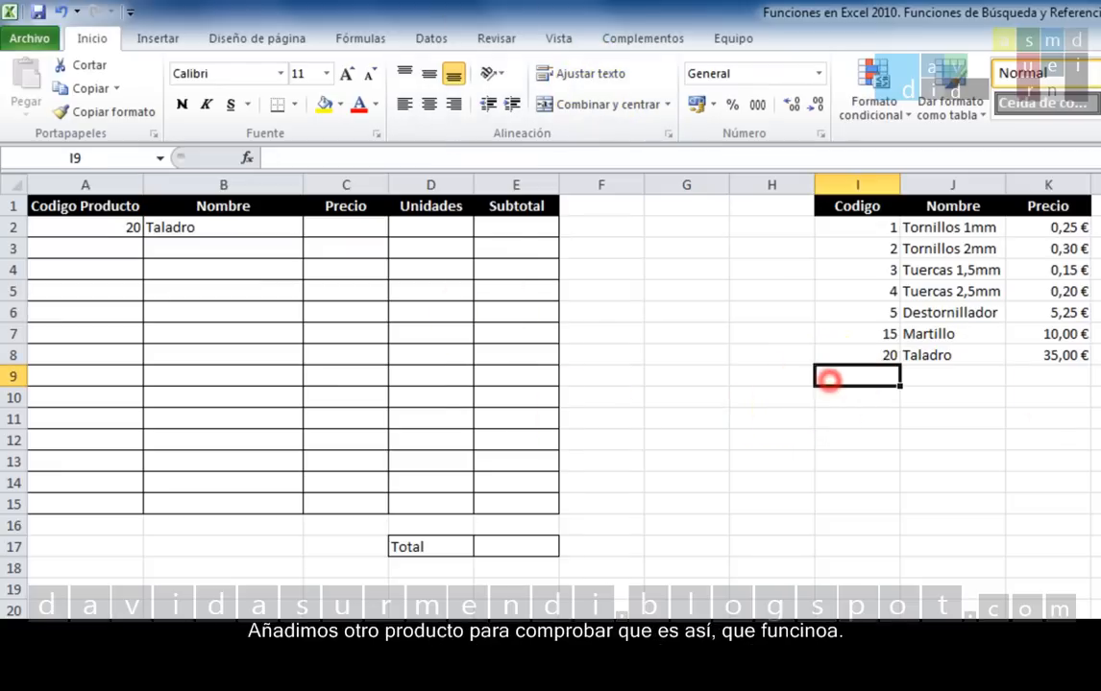
pyautogui.write('30')
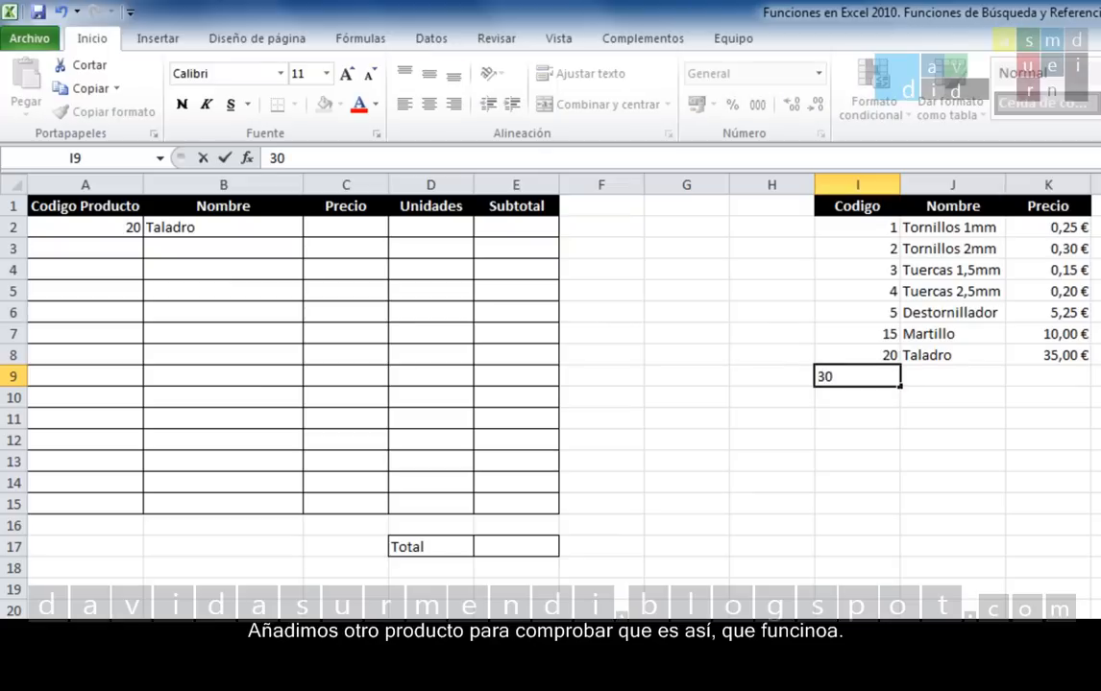
pyautogui.press('Tab')
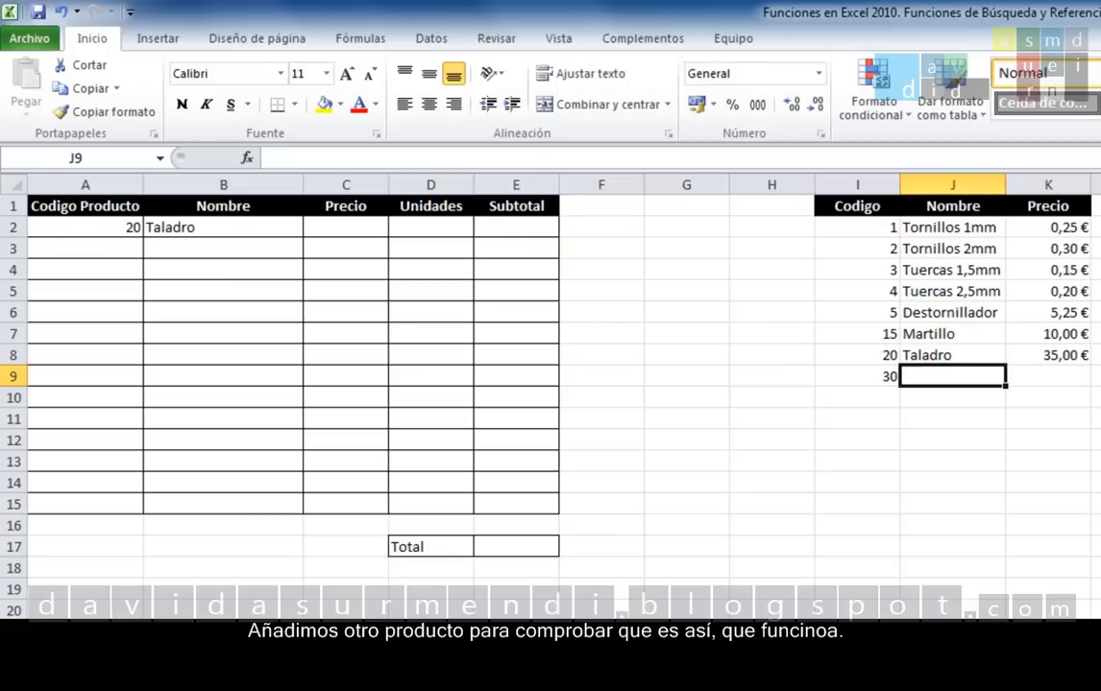
pyautogui.write('Clavos')
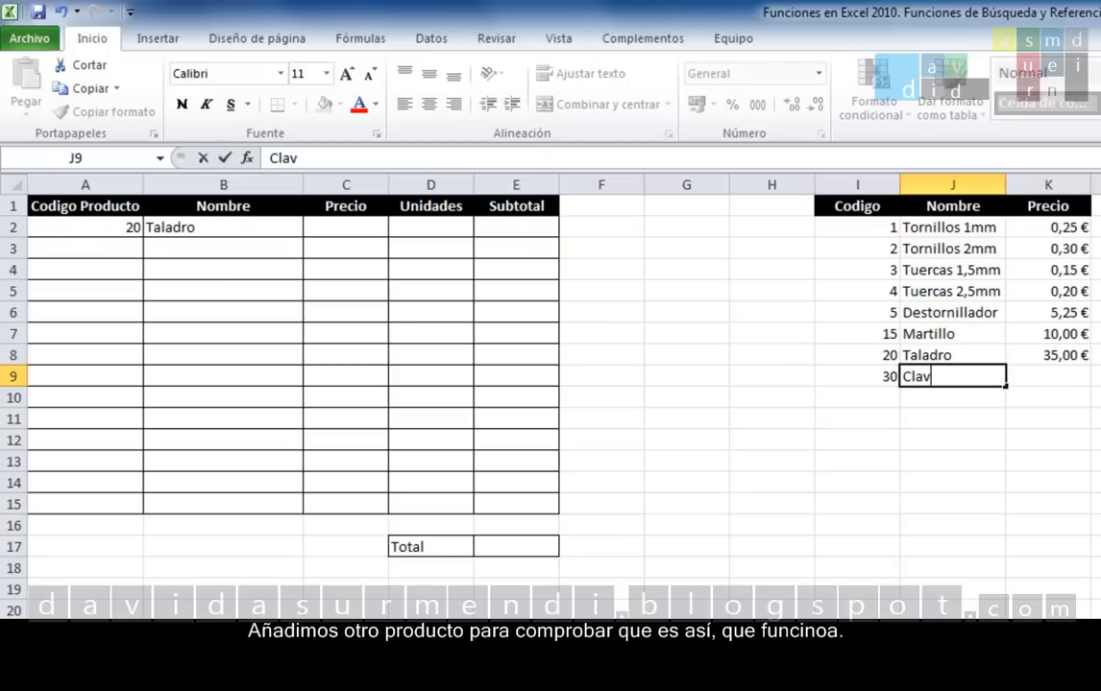
pyautogui.press('Tab')
pyautogui.write('10')
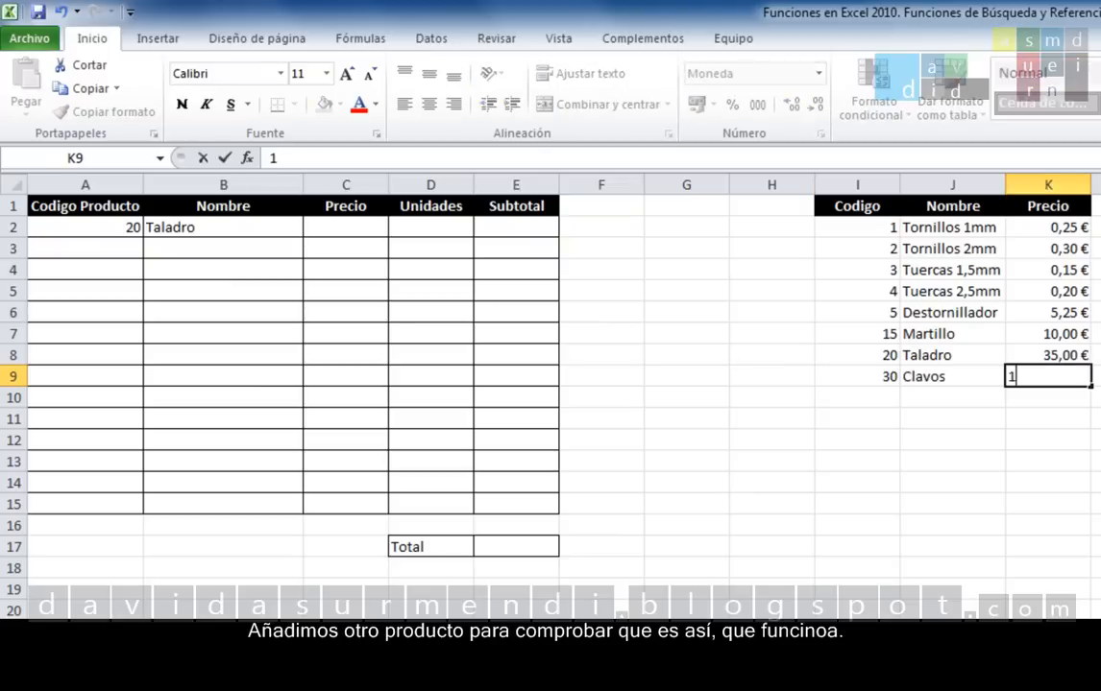
pyautogui.press('Return')
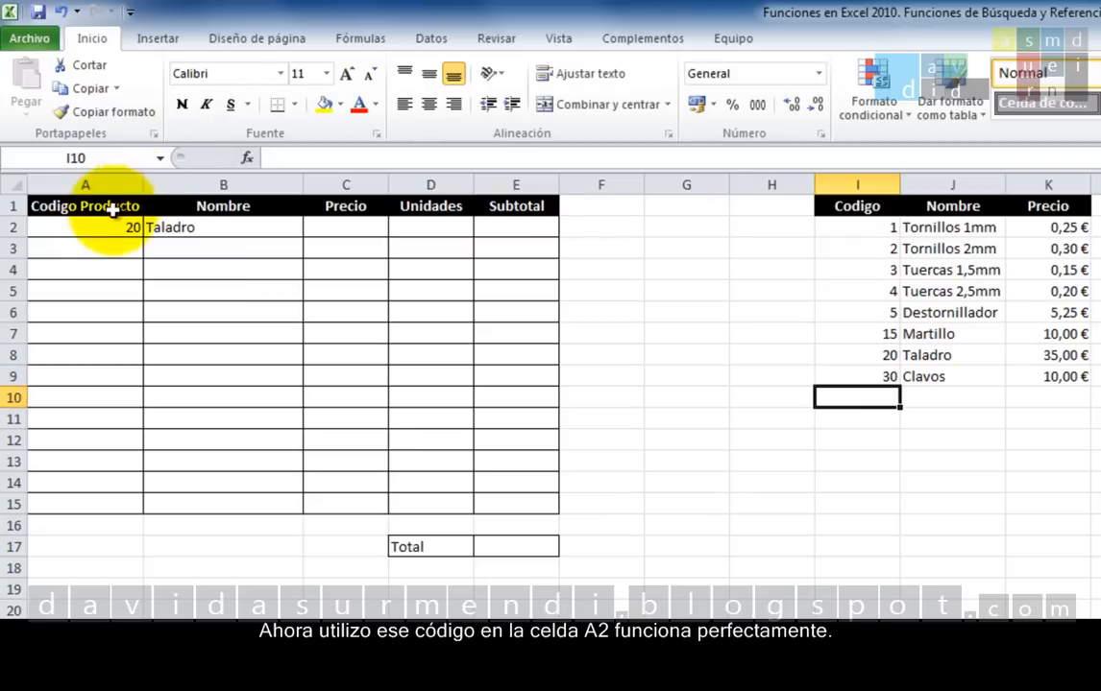
# Enter product code 30 in cell A2 to test the whole-column lookup with Clavos
pyautogui.click(109, 224)
pyautogui.write('30')
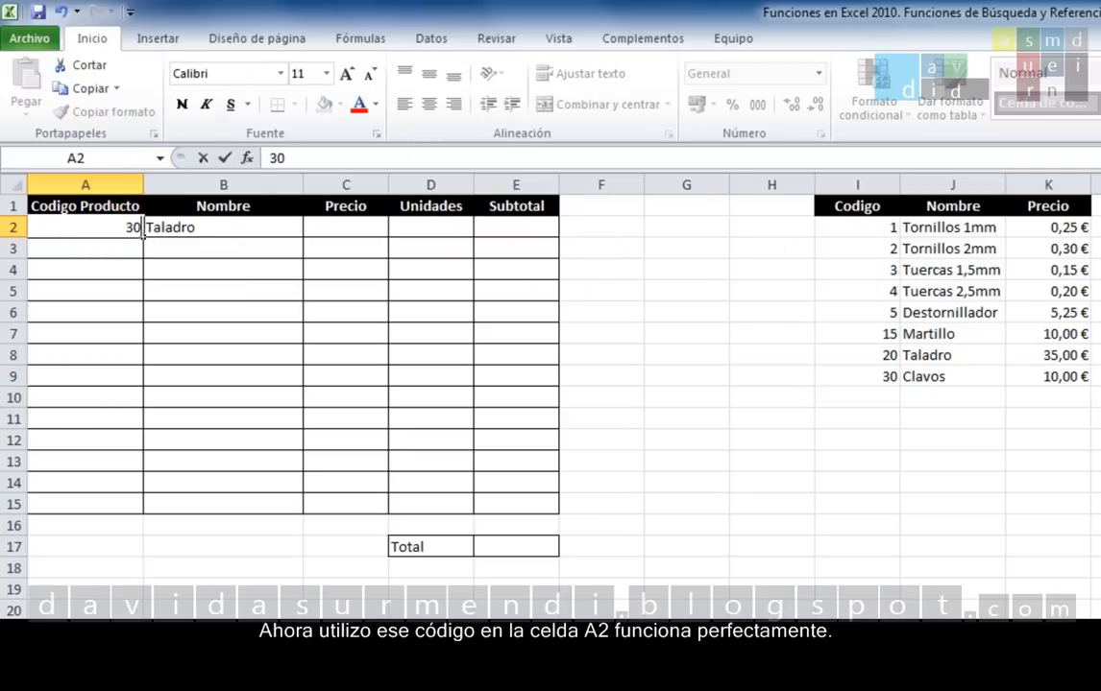
pyautogui.press('Return')
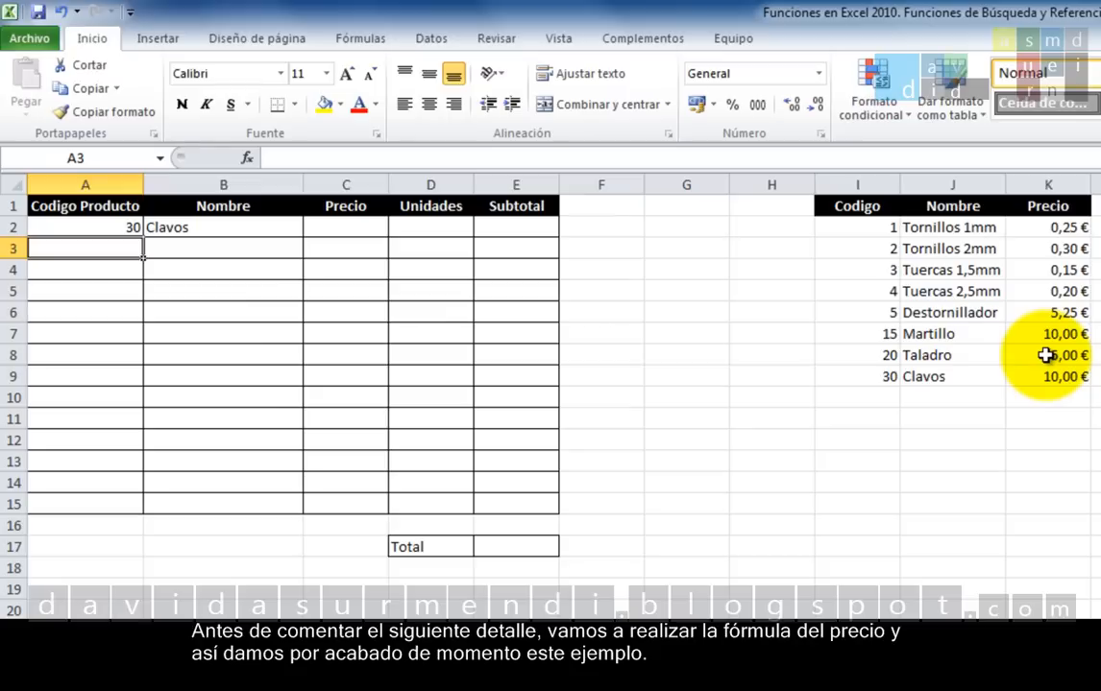
# Start a BUSCARV formula in price cell C2 with A2 as the lookup value and columns I:K as the search range
pyautogui.click(355, 227)
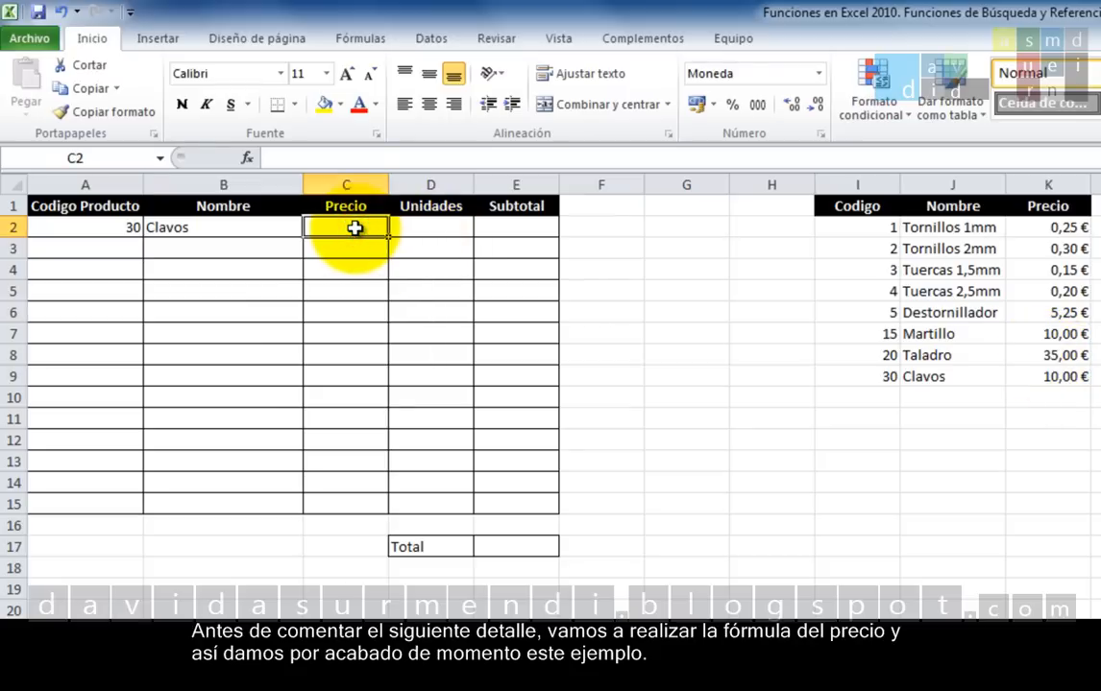
pyautogui.write('=')
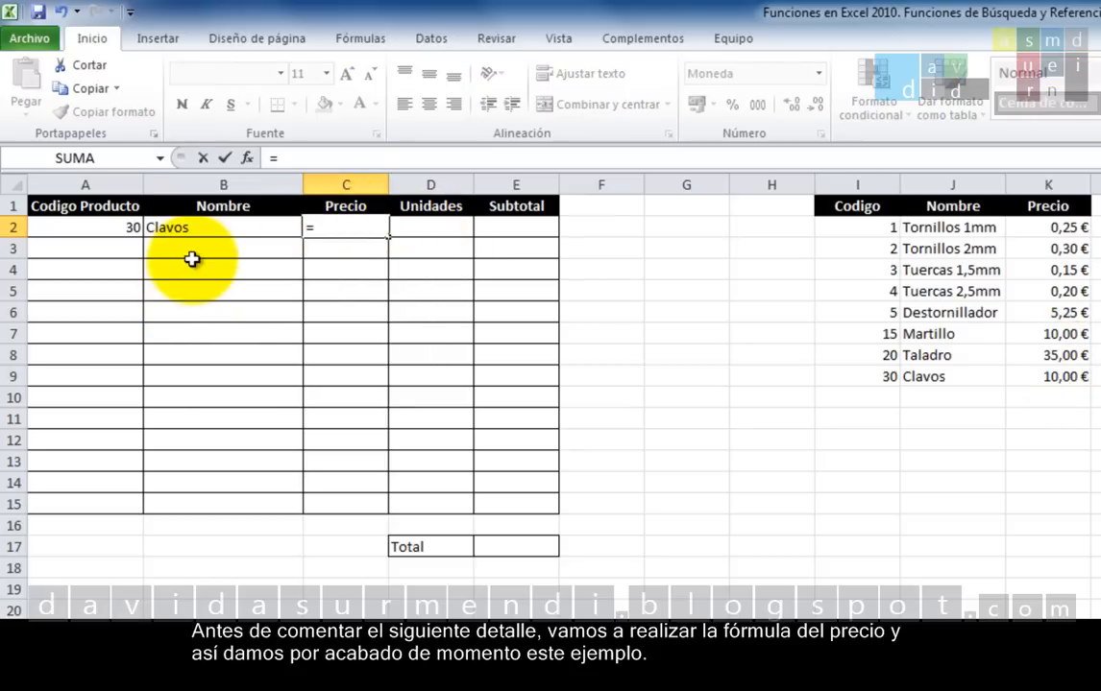
pyautogui.write('buscar')
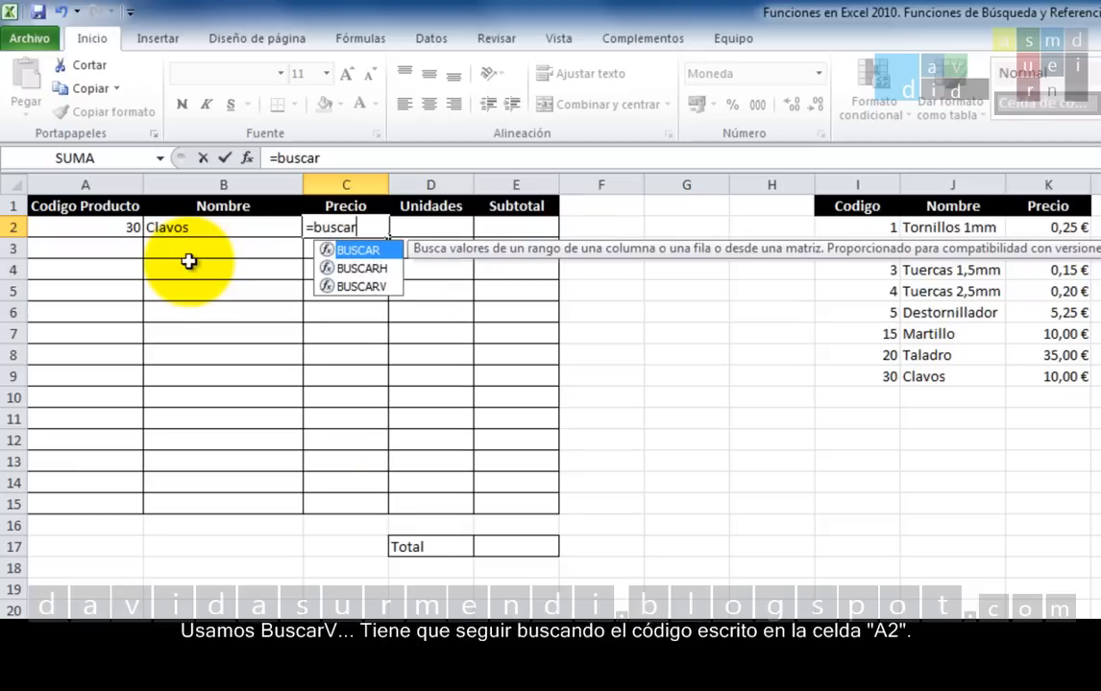
pyautogui.write('v')
pyautogui.press('Tab')
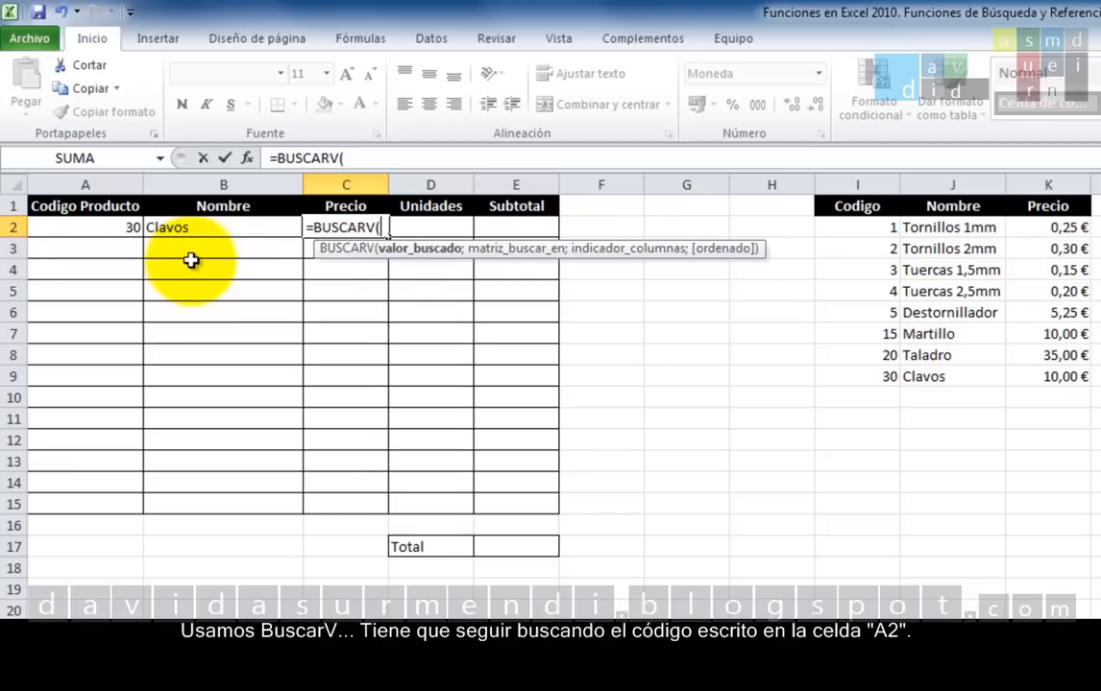
pyautogui.click(91, 231)
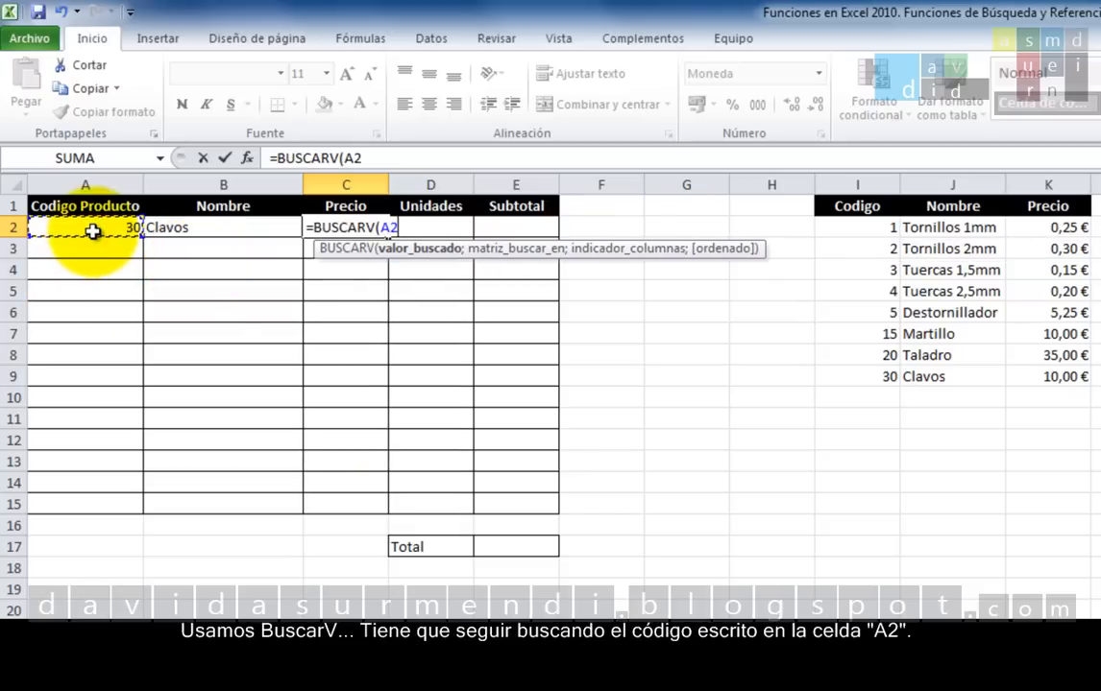
pyautogui.write(';')
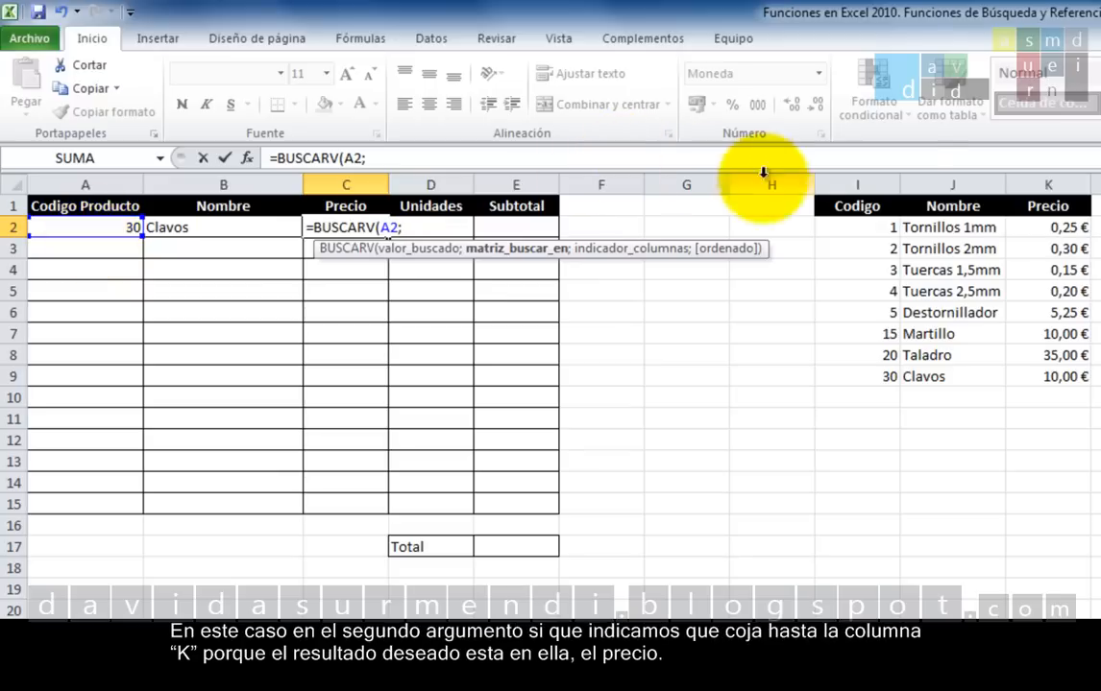
pyautogui.moveTo(861, 181); pyautogui.dragTo(1081, 144)
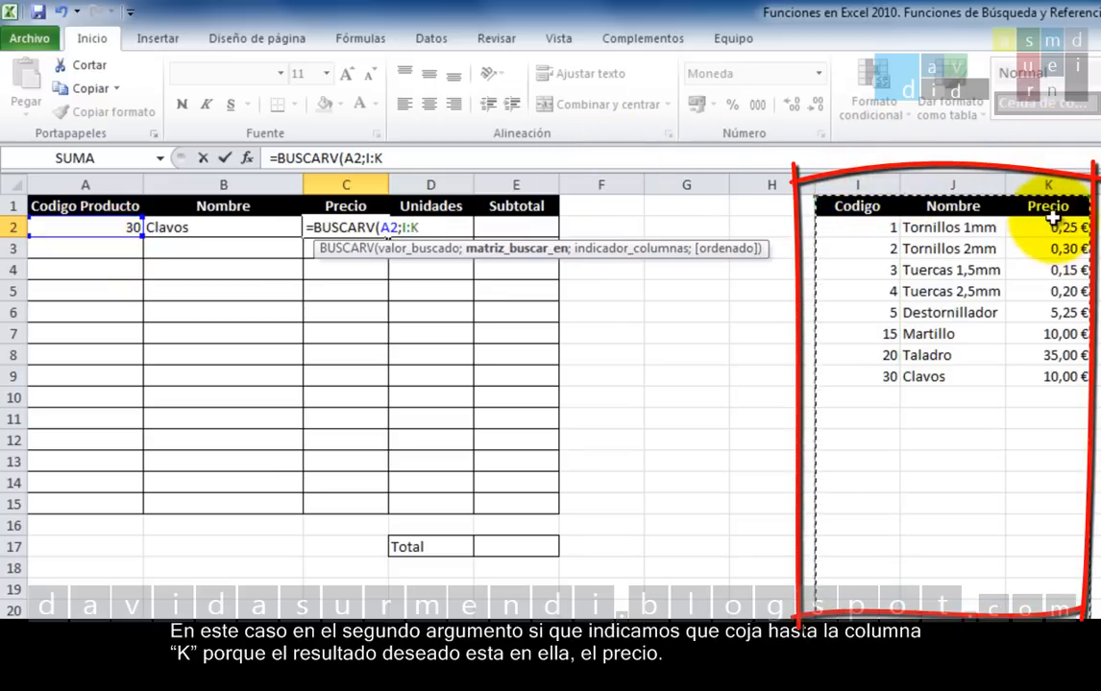
# Complete the C2 formula with result column 3 and exact match FALSO: =BUSCARV(A2;I:K;3;FALSO)
pyautogui.write(';')
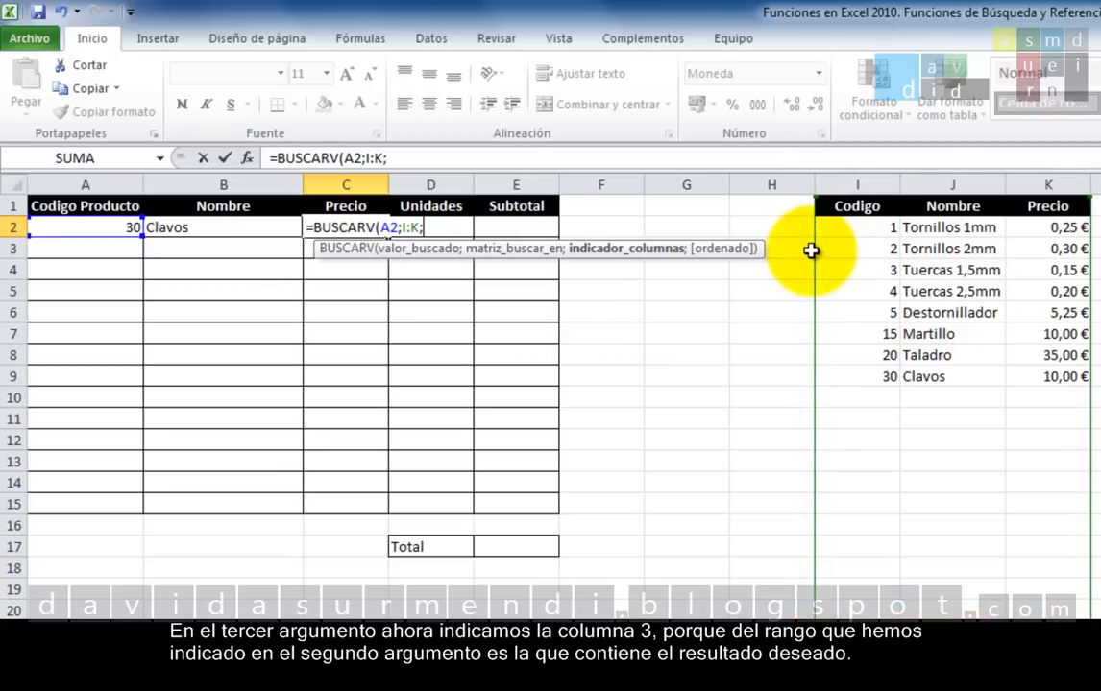
pyautogui.write('3')
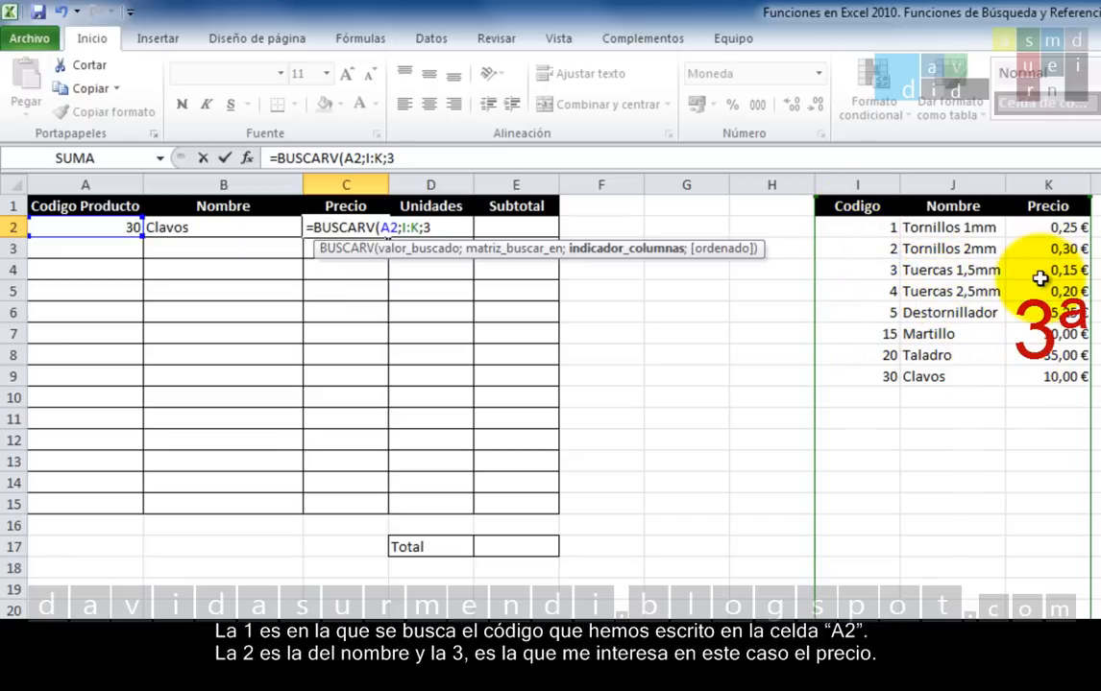
pyautogui.write(';fa')
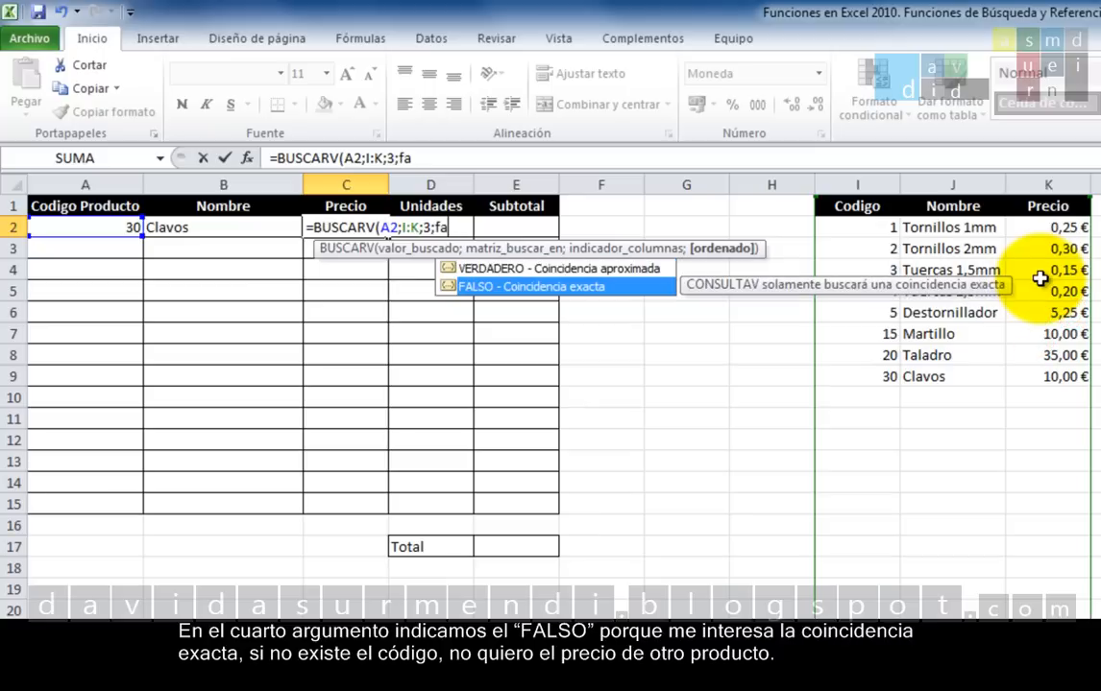
pyautogui.press('Tab')
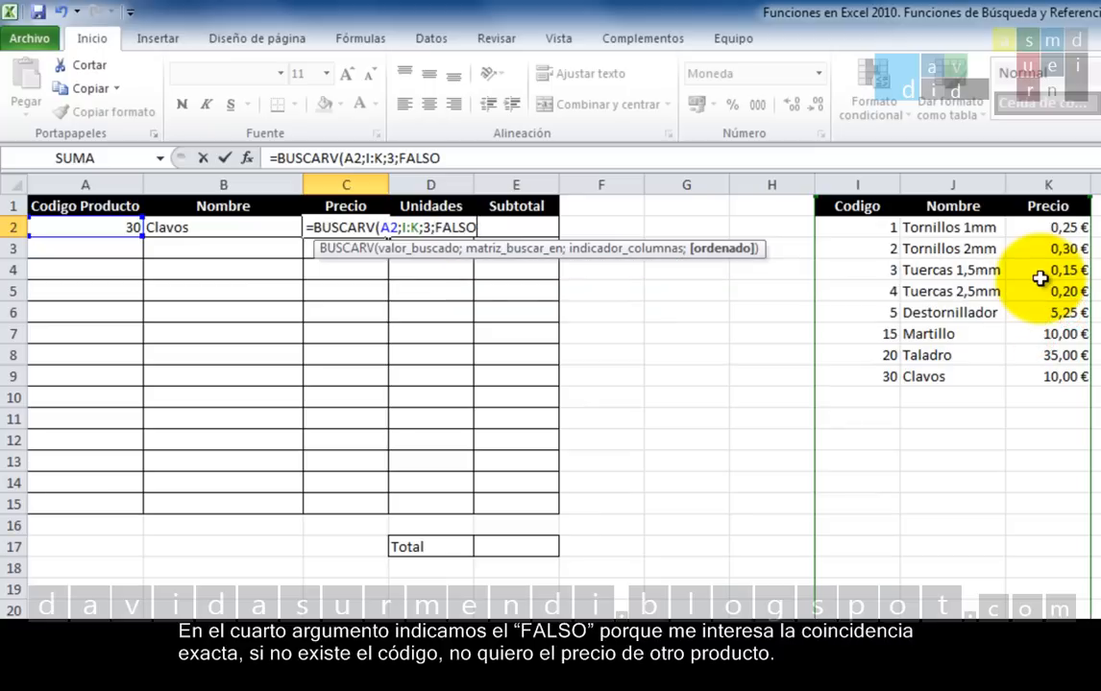
pyautogui.write(')')
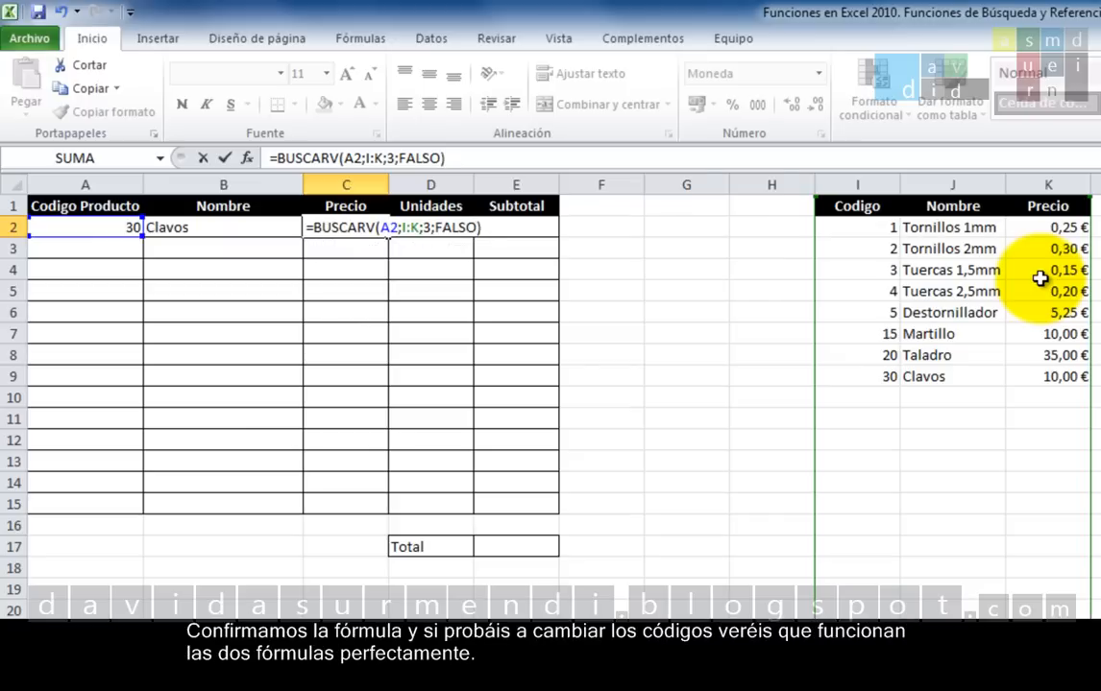
pyautogui.press('Return')
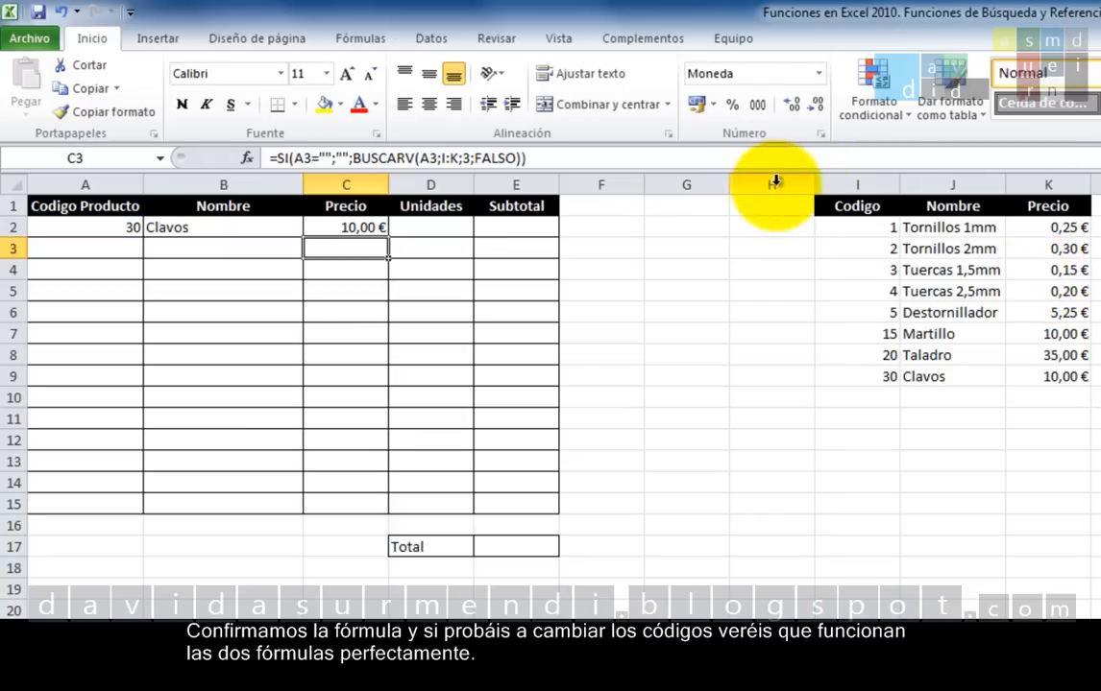
# Enter product code 1 in cell A2 to test the name and price lookups
pyautogui.click(91, 222)
pyautogui.write('1')
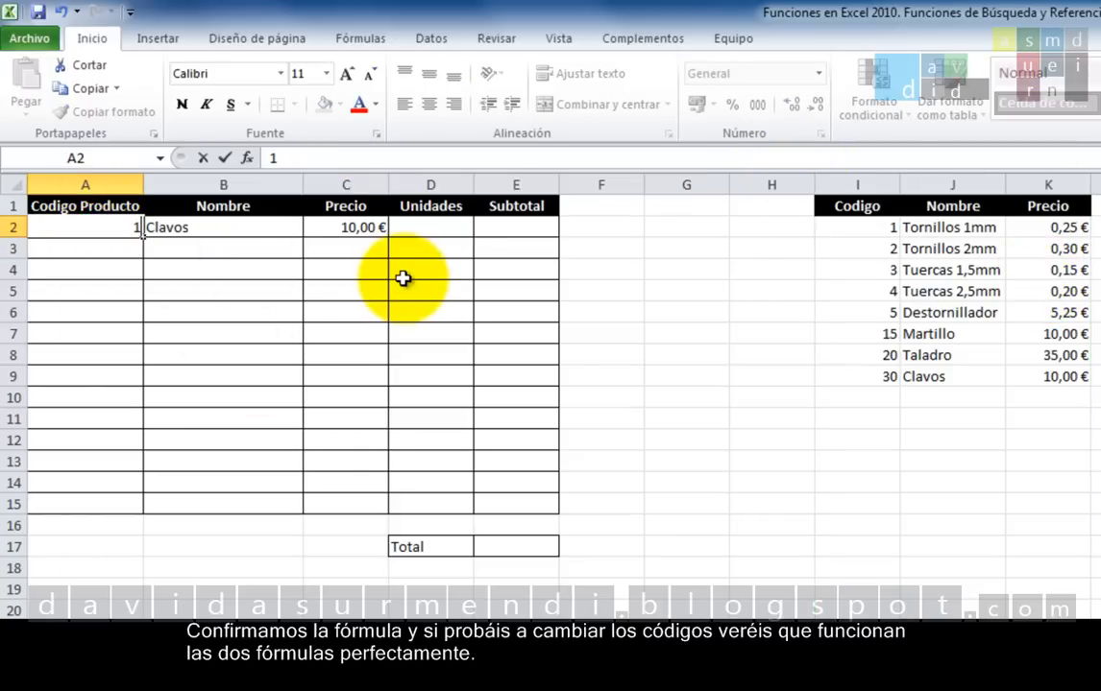
pyautogui.press('Return')
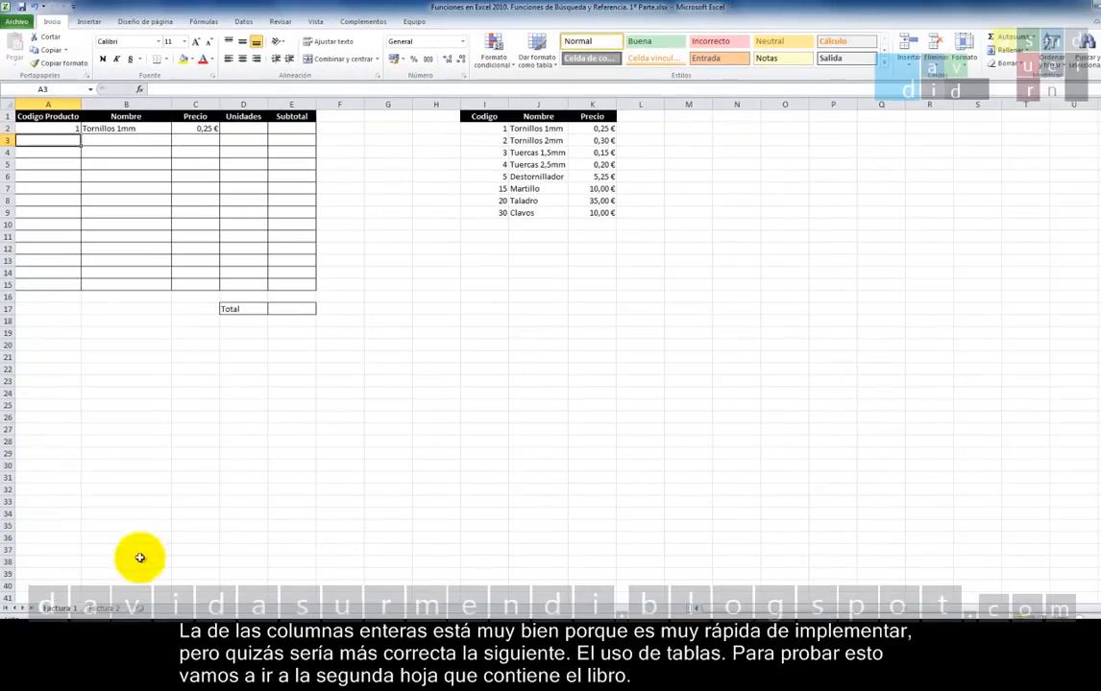
# On the Factura 2 sheet, convert the product range I1:K6 into a table with headers and name it Productos
pyautogui.click(105, 609)
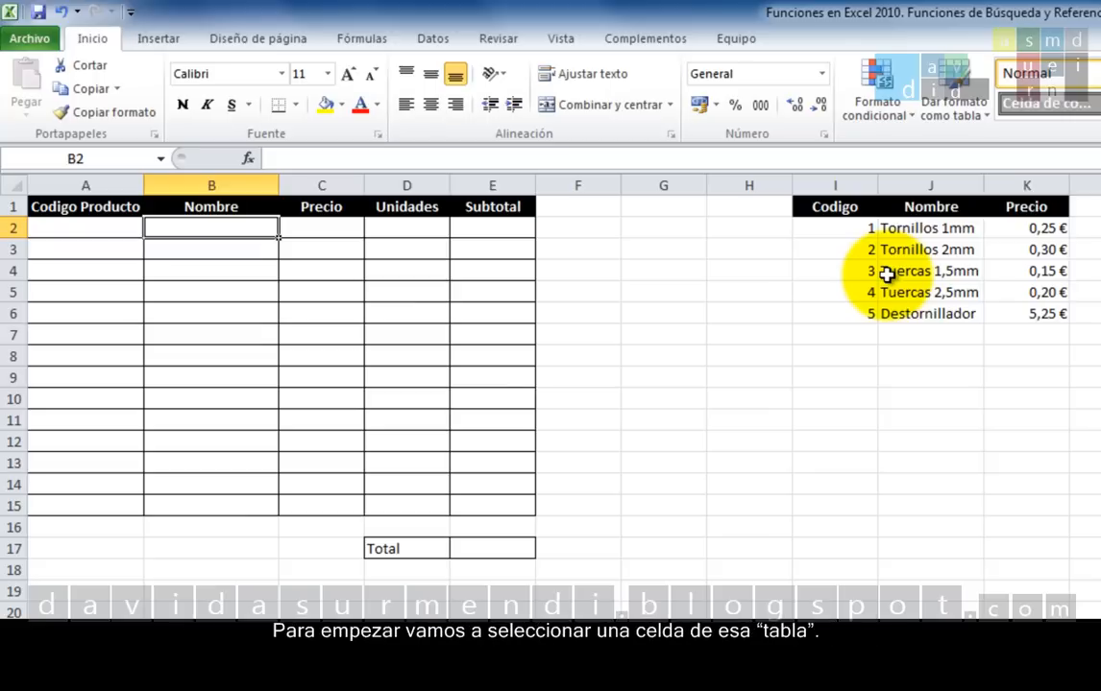
pyautogui.click(880, 235)
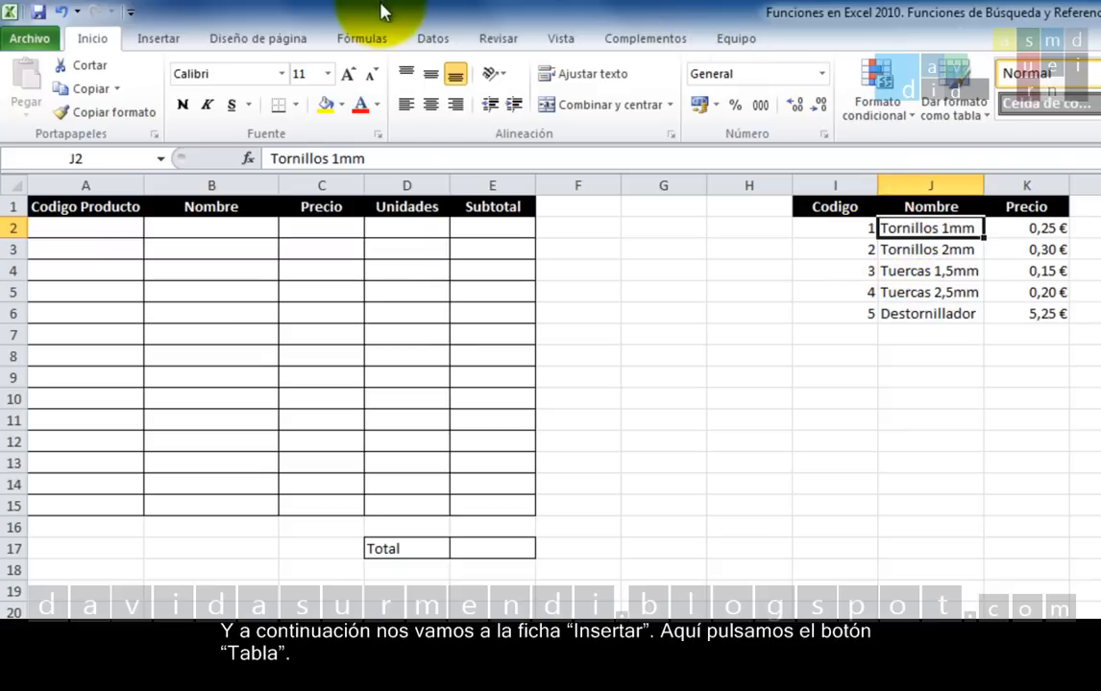
pyautogui.click(156, 37)
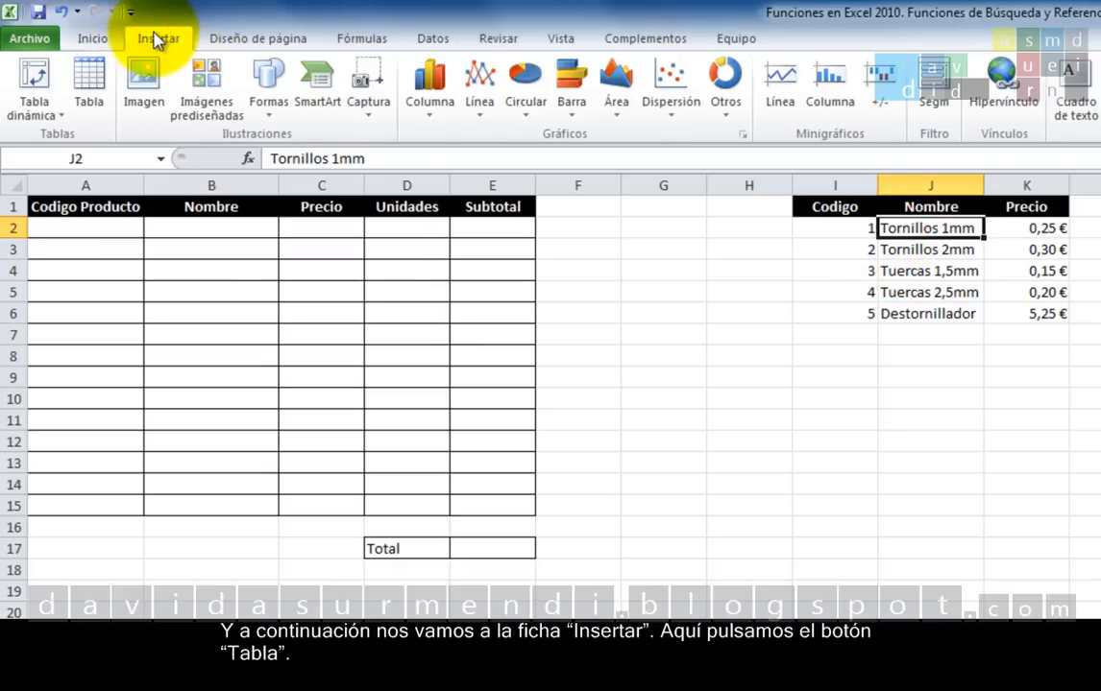
pyautogui.click(99, 89)
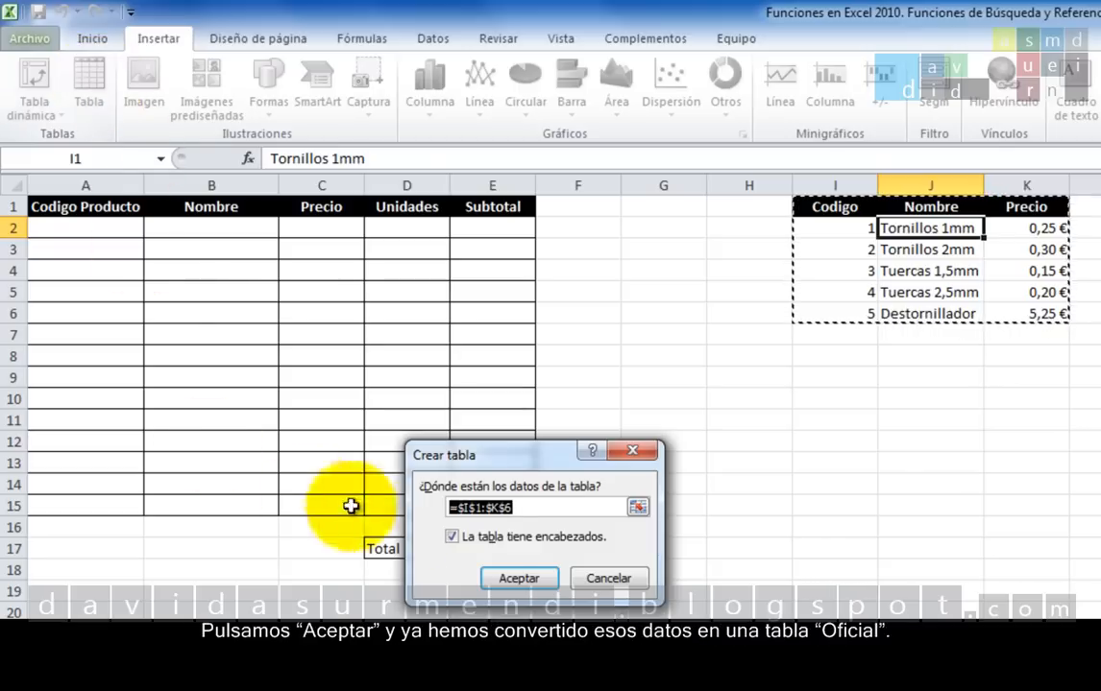
pyautogui.click(523, 578)
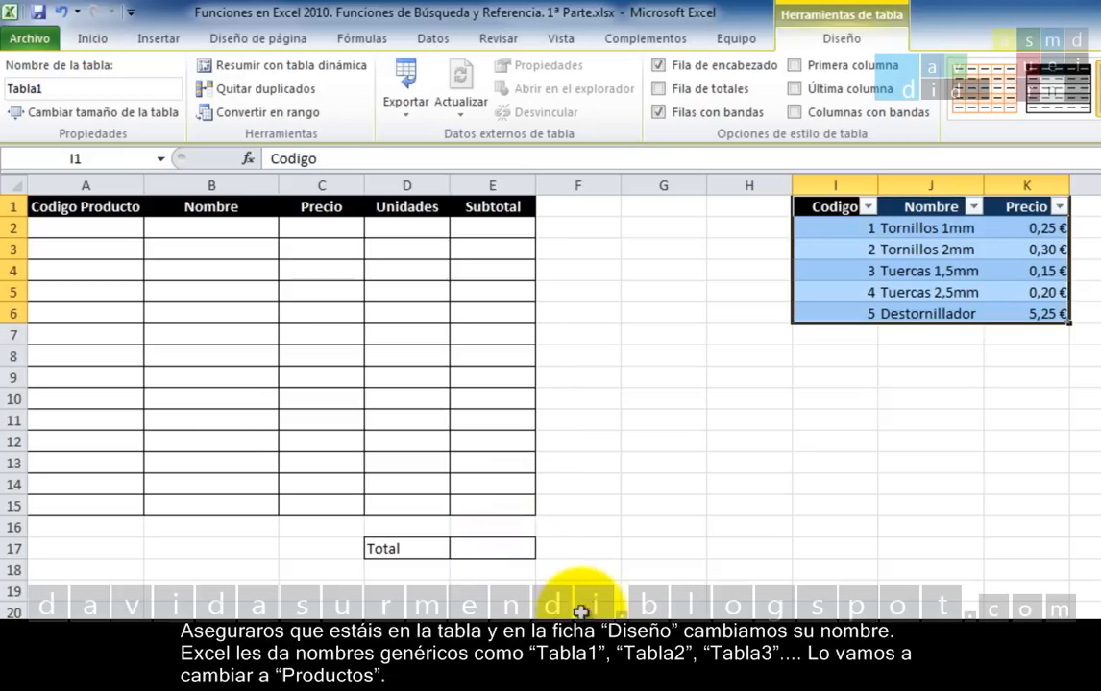
pyautogui.click(78, 91)
pyautogui.write('Productos')
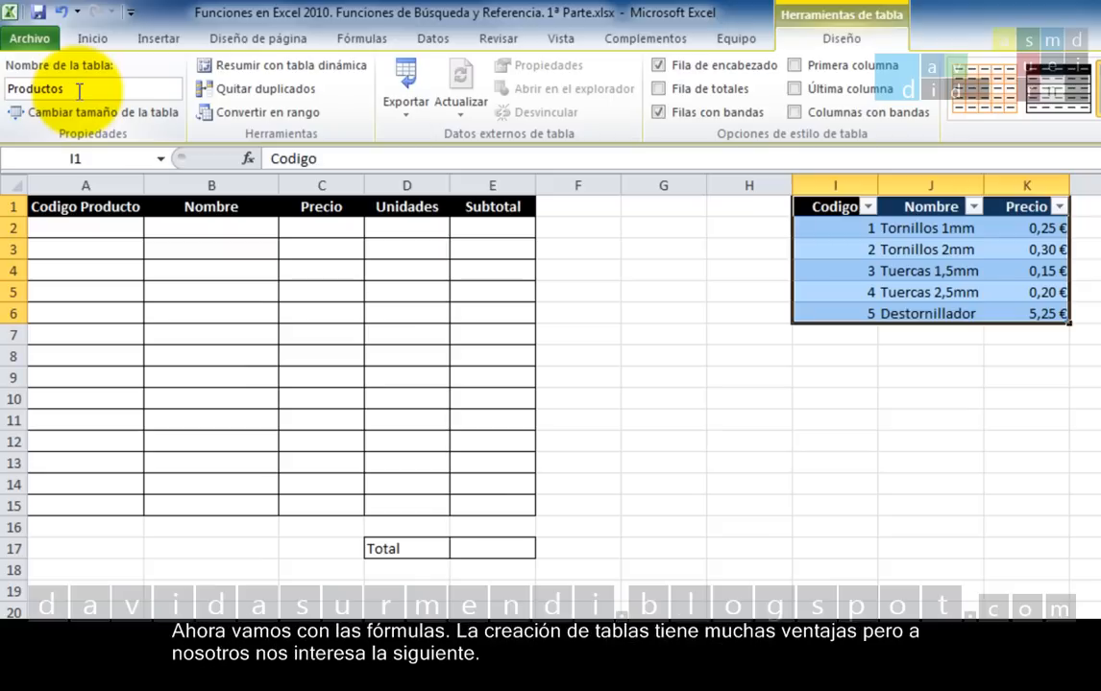
# Start a BUSCARV formula in cell B2 with A2 as lookup value and the Productos table's Codigo and Nombre columns, headers included, as search range
pyautogui.click(196, 229)
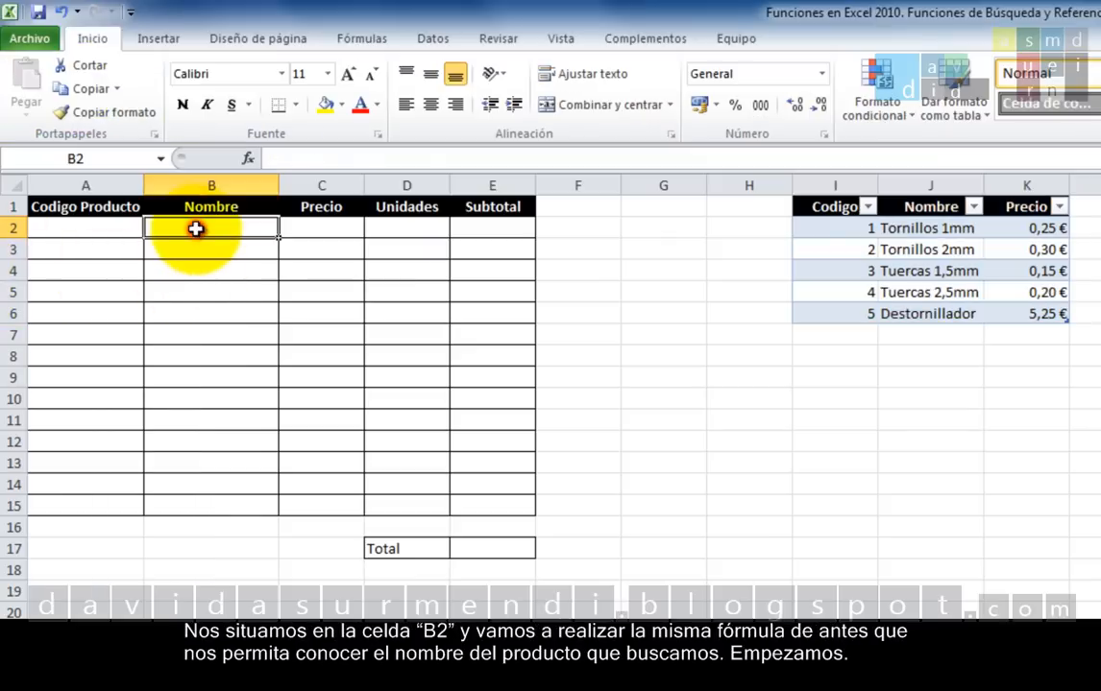
pyautogui.write('=')
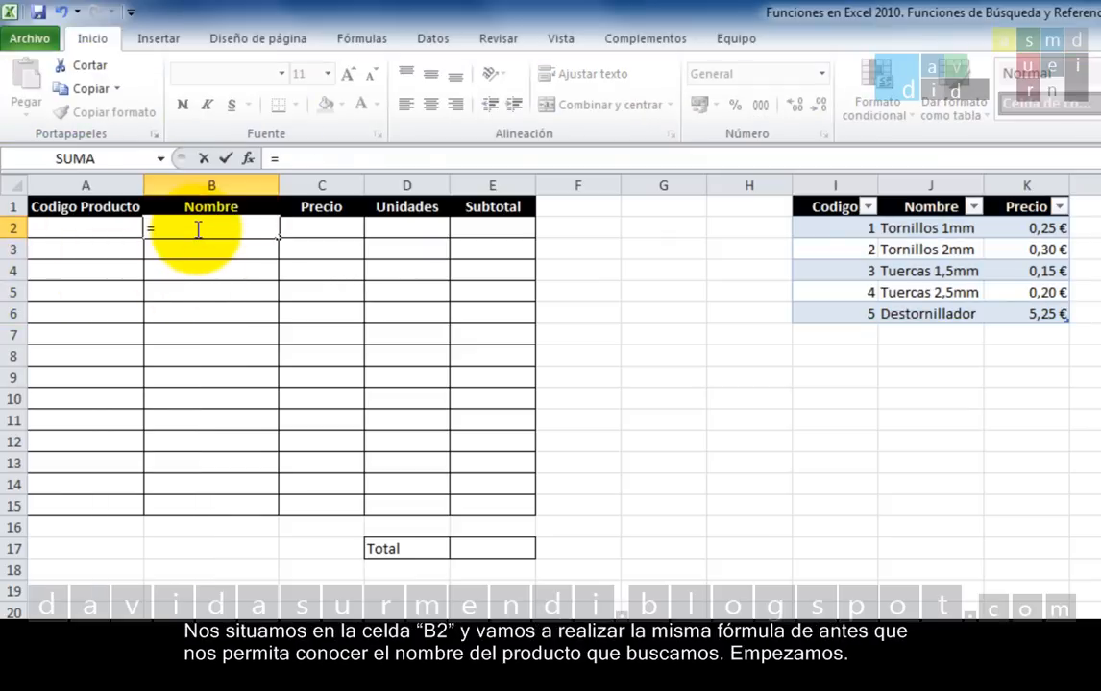
pyautogui.write('buscarv')
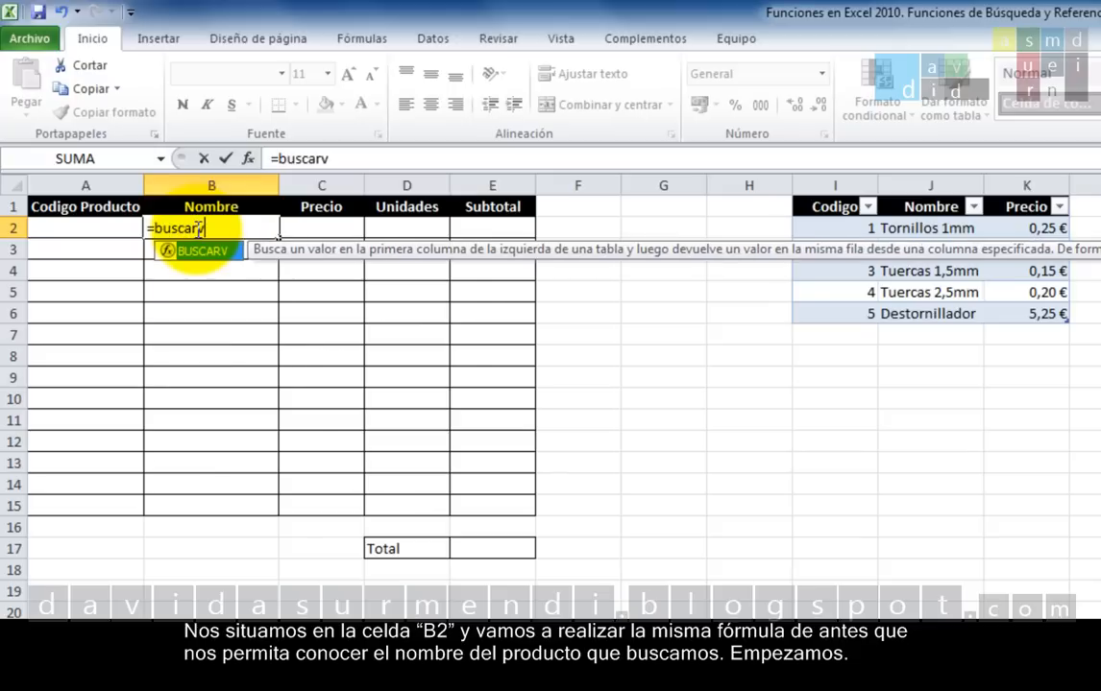
pyautogui.press('Tab')
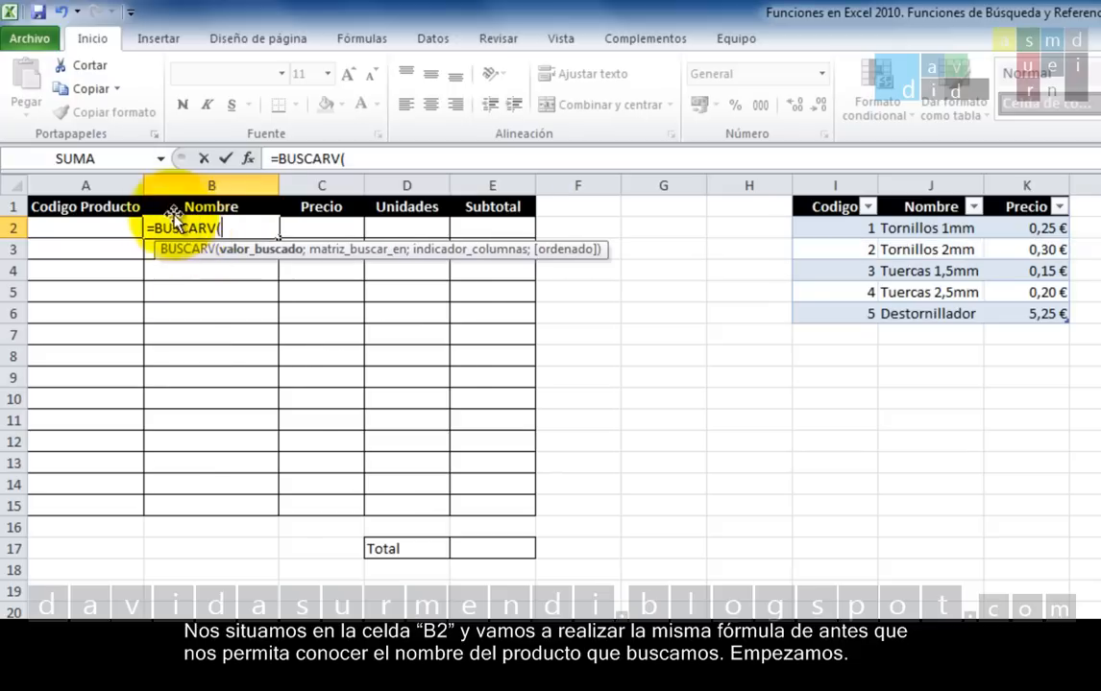
pyautogui.click(121, 225)
pyautogui.write(';')
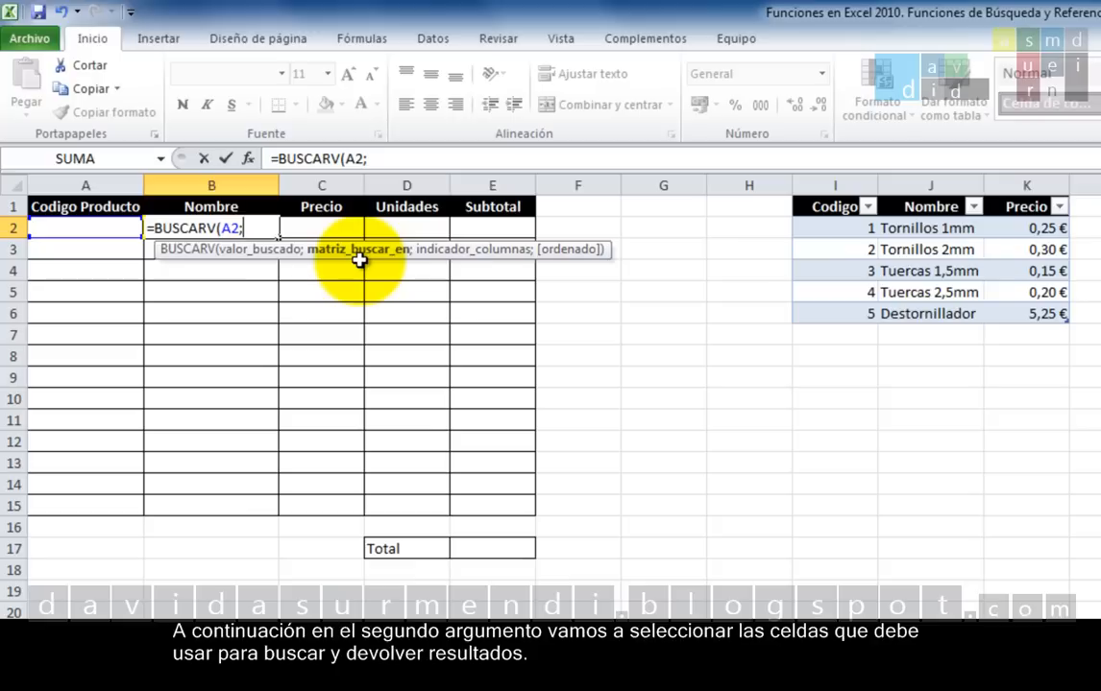
pyautogui.moveTo(821, 212); pyautogui.dragTo(933, 314)
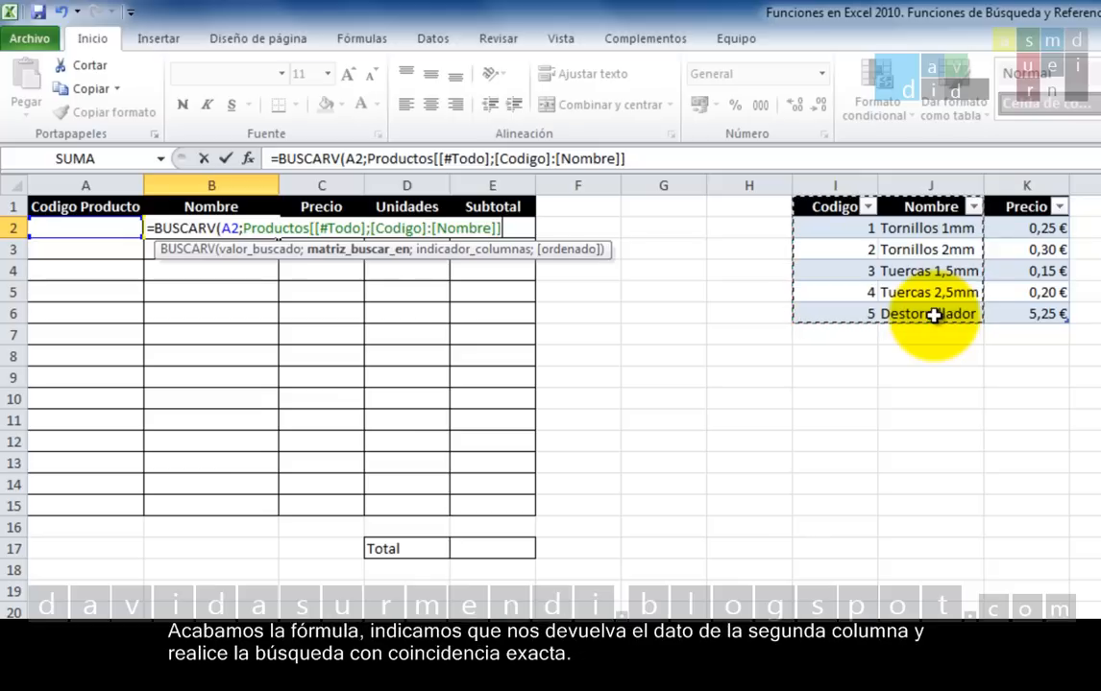
# Complete the B2 formula with result column 2 and exact match: =BUSCARV(A2;Productos[[#Todo];[Codigo]:[Nombre]];2;FALSO)
pyautogui.write(';')
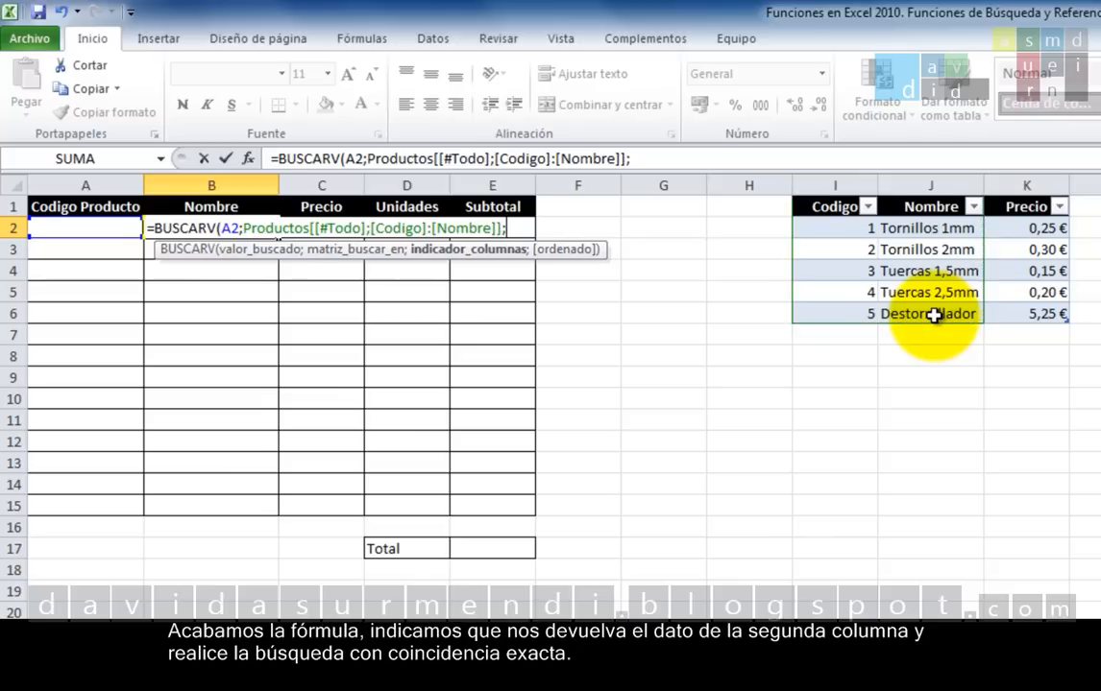
pyautogui.write('2;')
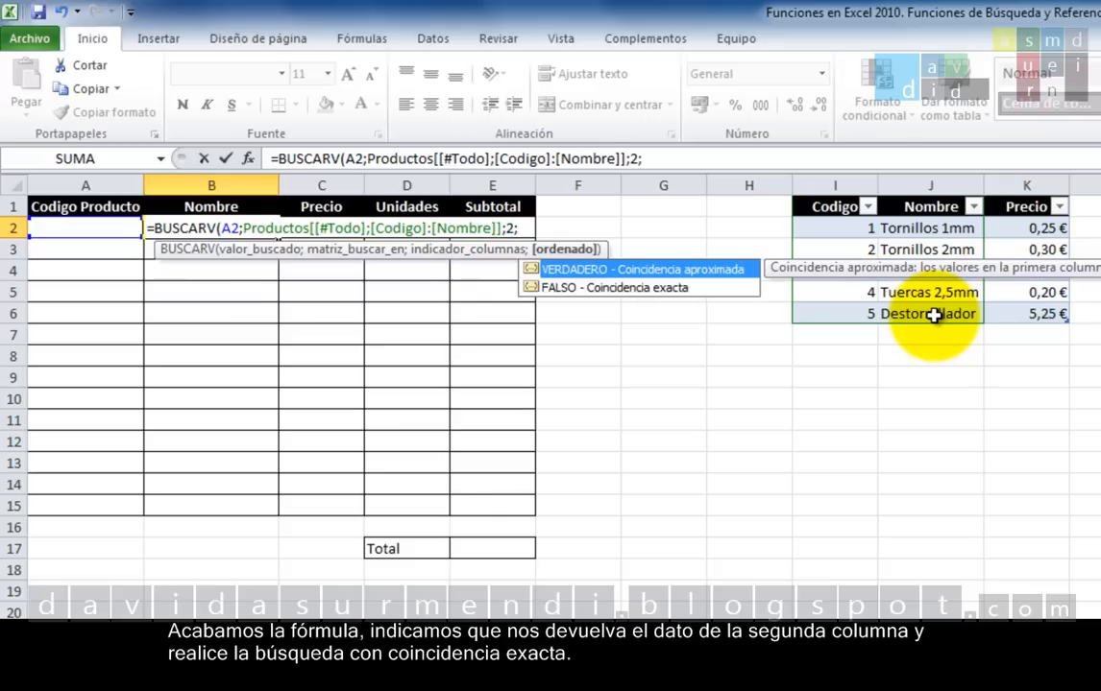
pyautogui.press('Down')
pyautogui.press('Tab')
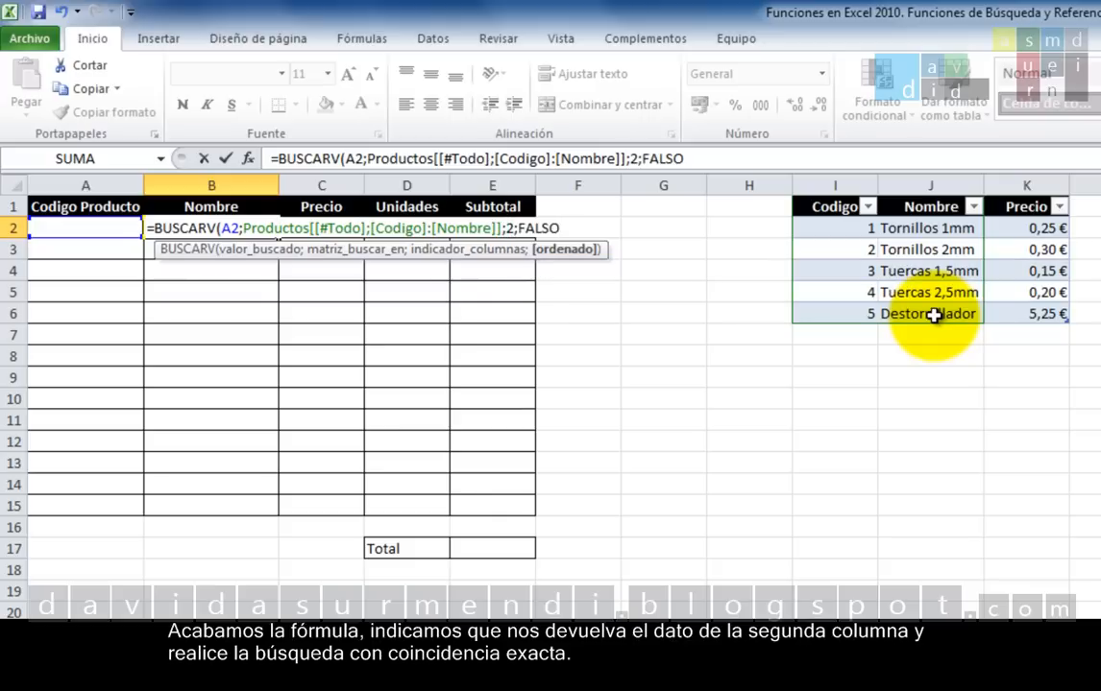
pyautogui.write(')')
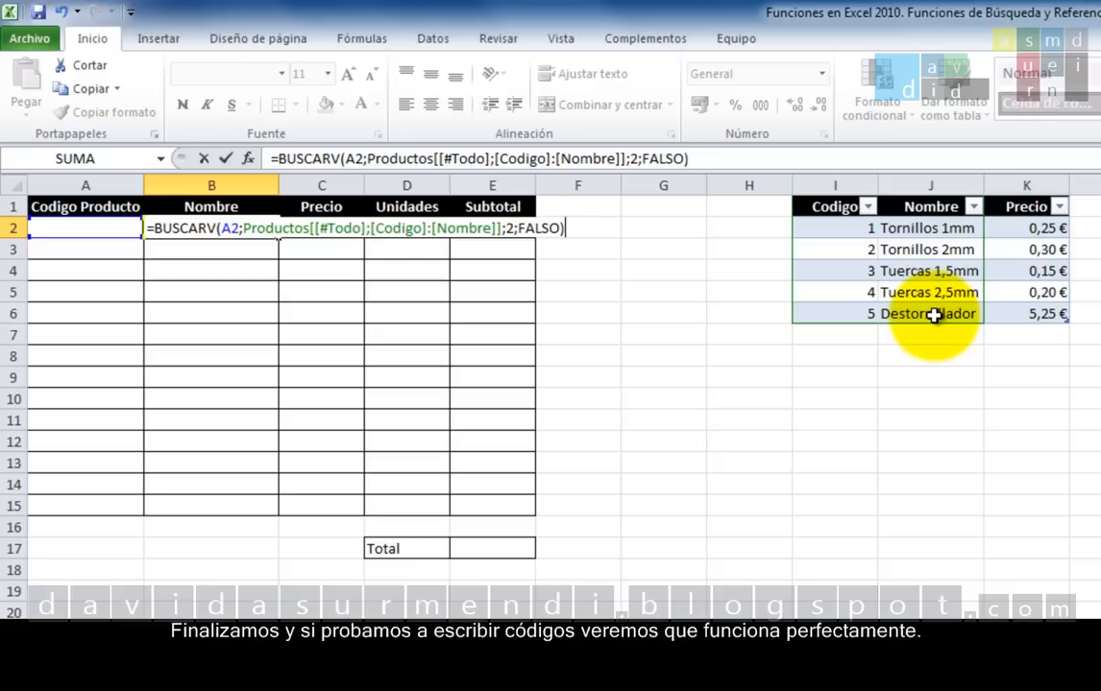
pyautogui.press('Return')
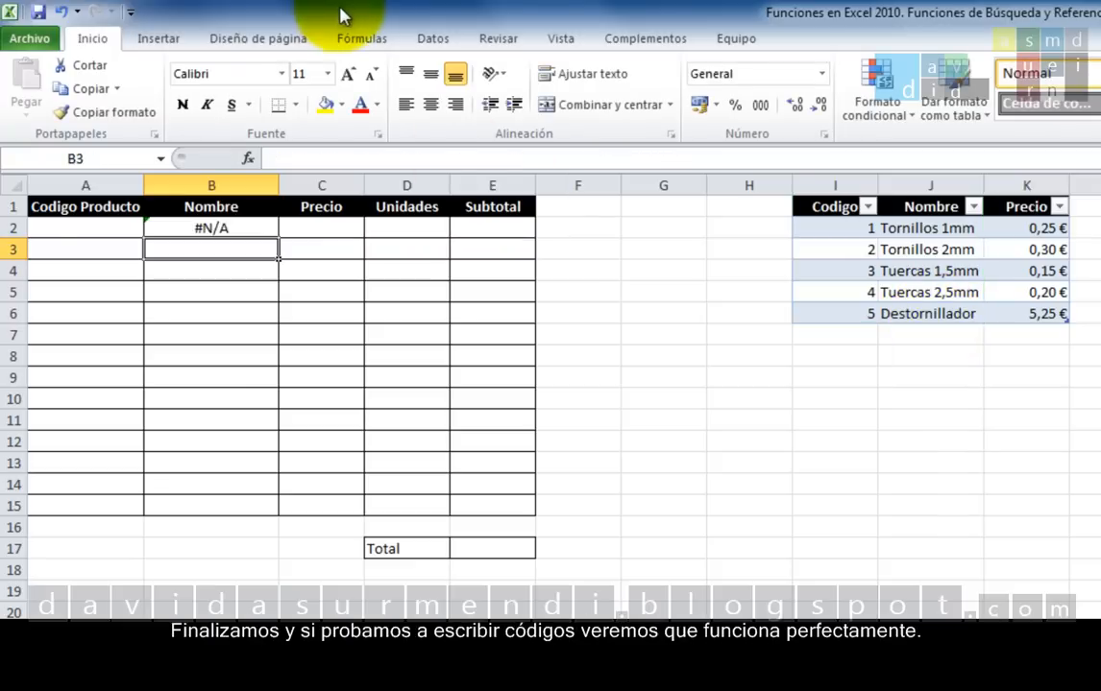
# Test the table-based name lookup by entering product code 1 and then code 2 in cell A2
pyautogui.click(50, 227)
pyautogui.write('1')
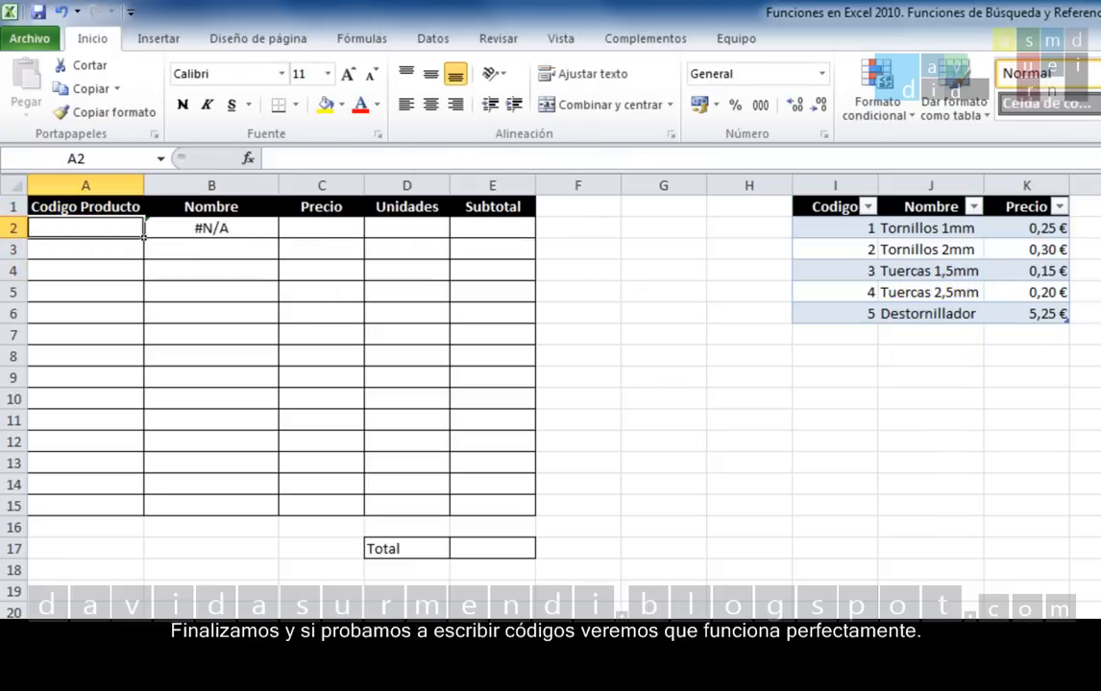
pyautogui.press('Return')
pyautogui.click(140, 230)
pyautogui.write('2')
pyautogui.press('Return')
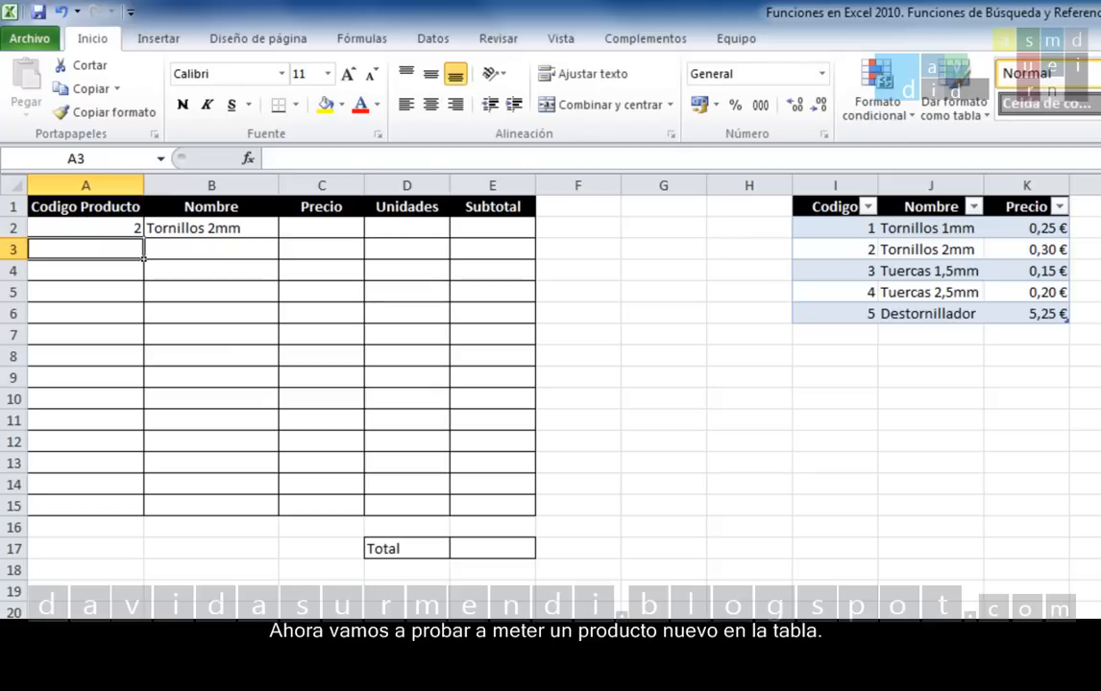
# Add a product in row 7 directly below the Productos table with code 6, name Martillo and price 10
pyautogui.doubleClick(847, 335)
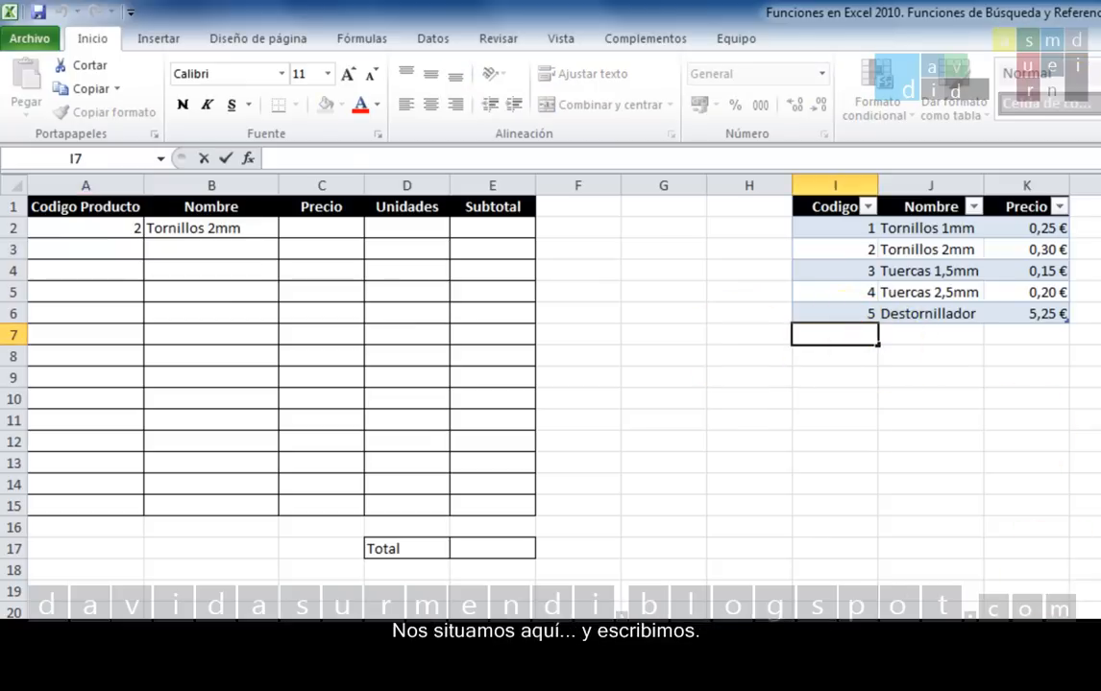
pyautogui.write('6')
pyautogui.press('Tab')
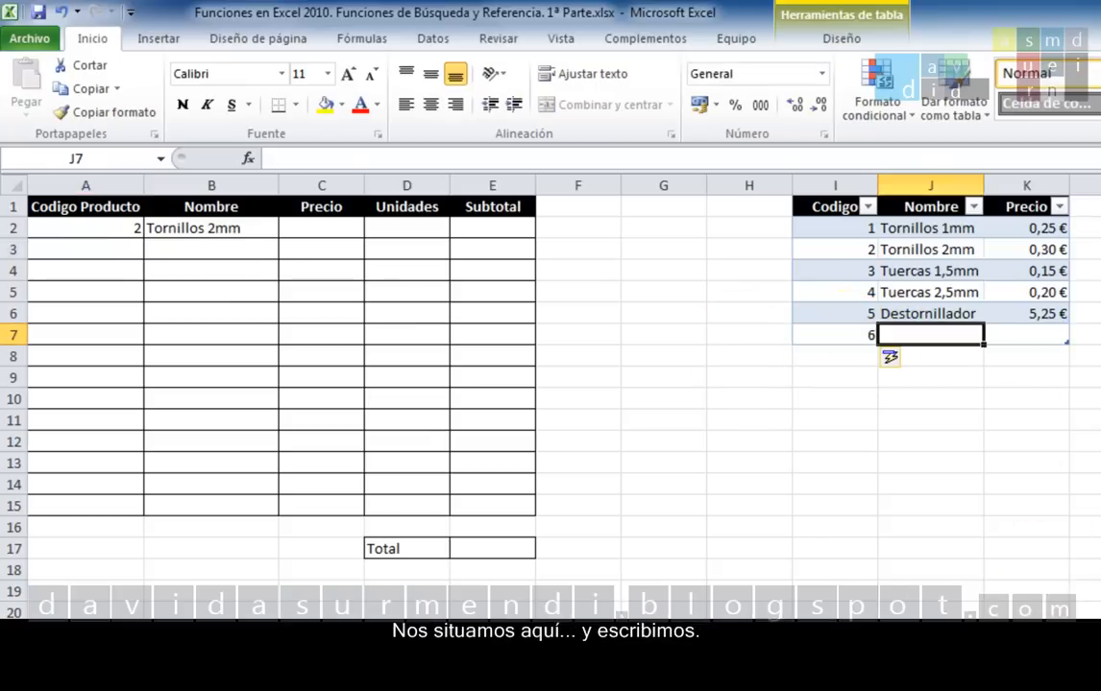
pyautogui.write('Martillo')
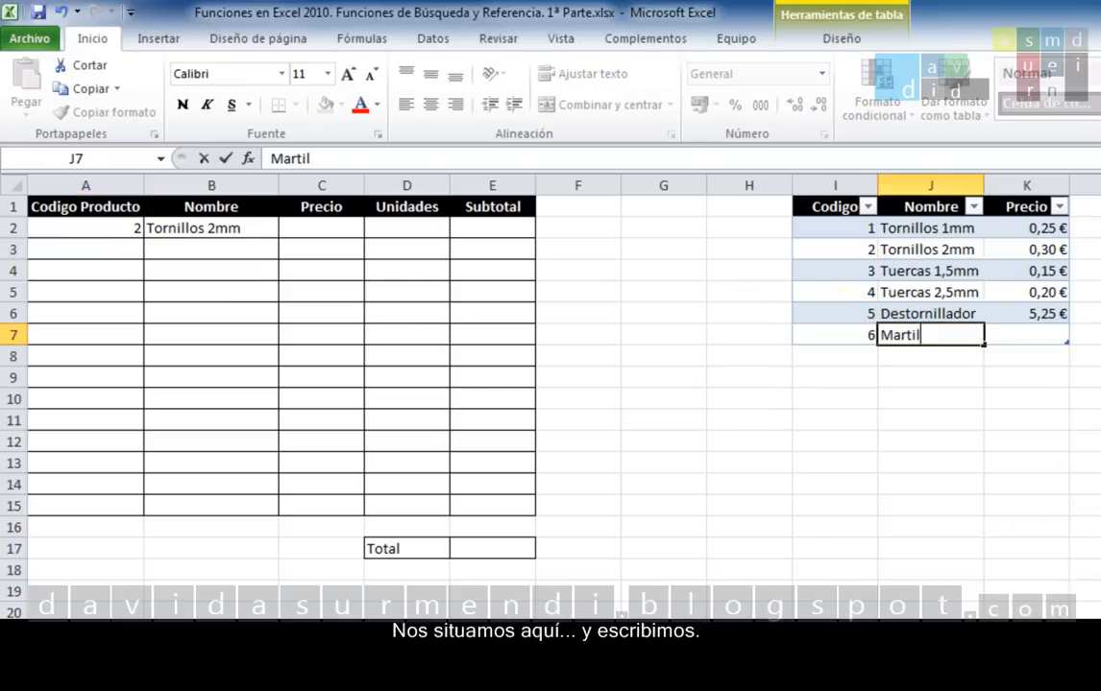
pyautogui.press('Tab')
pyautogui.write('10')
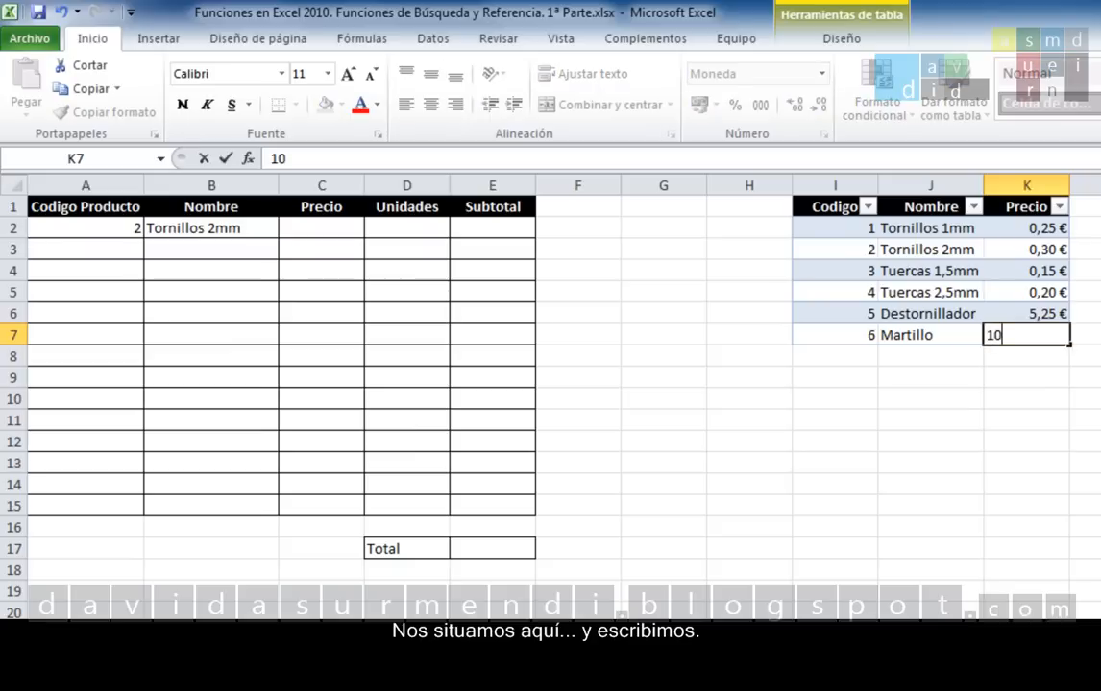
pyautogui.press('Return')
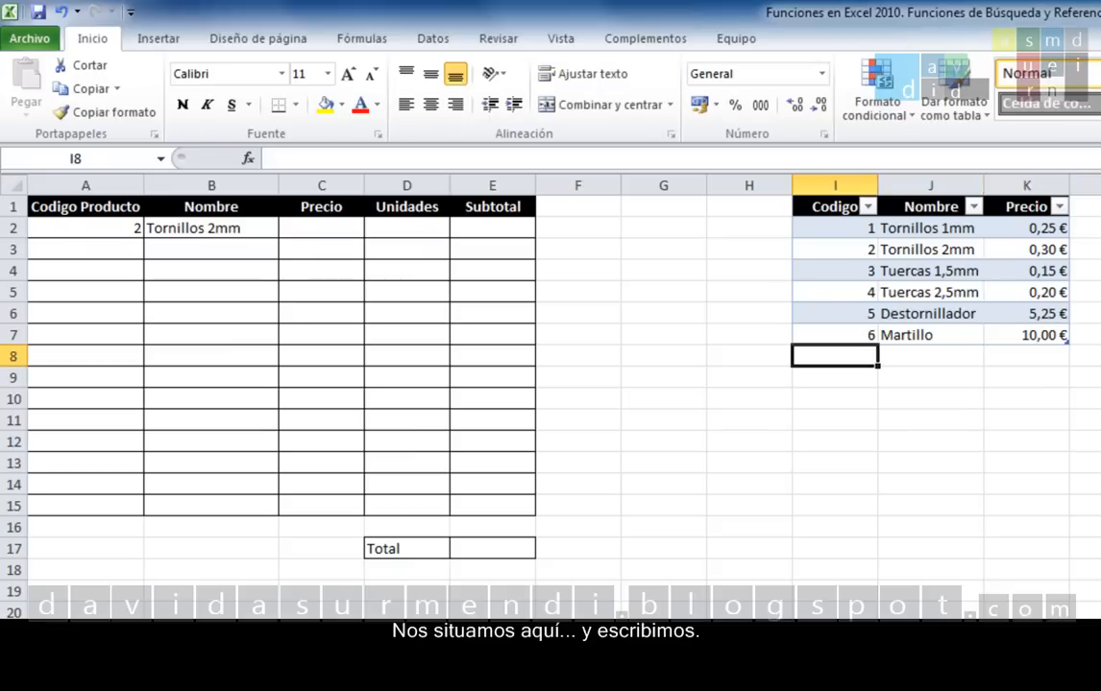
# Enter product code 6 in cell A2 to test the lookup with the added Martillo row
pyautogui.click(73, 227)
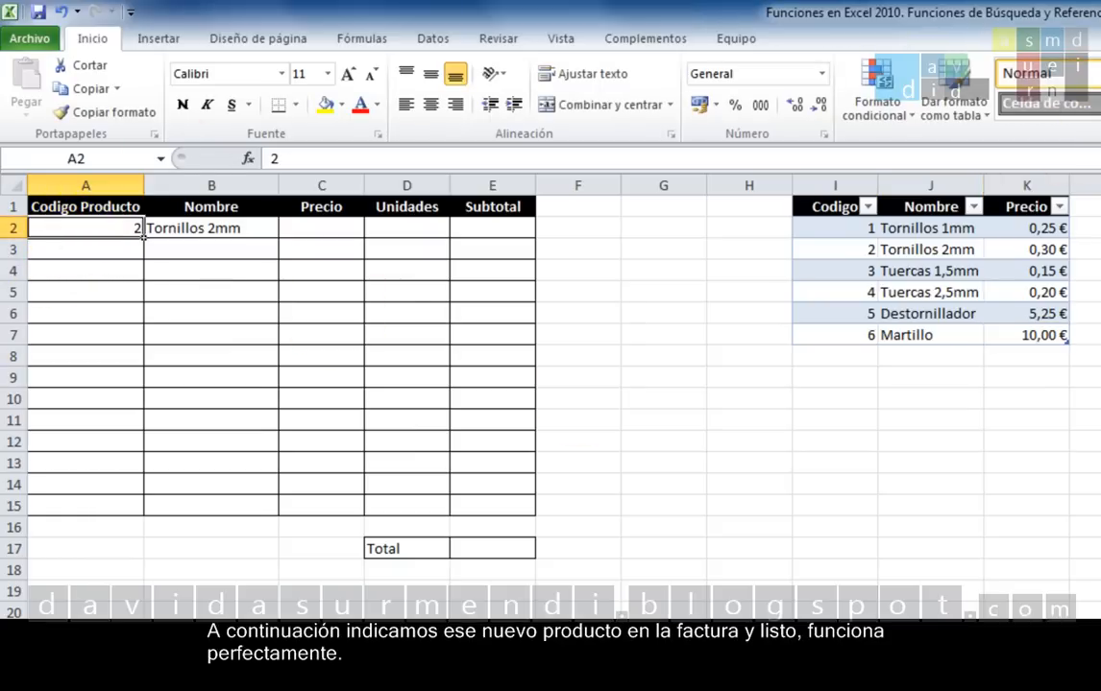
pyautogui.write('6')
pyautogui.press('Return')
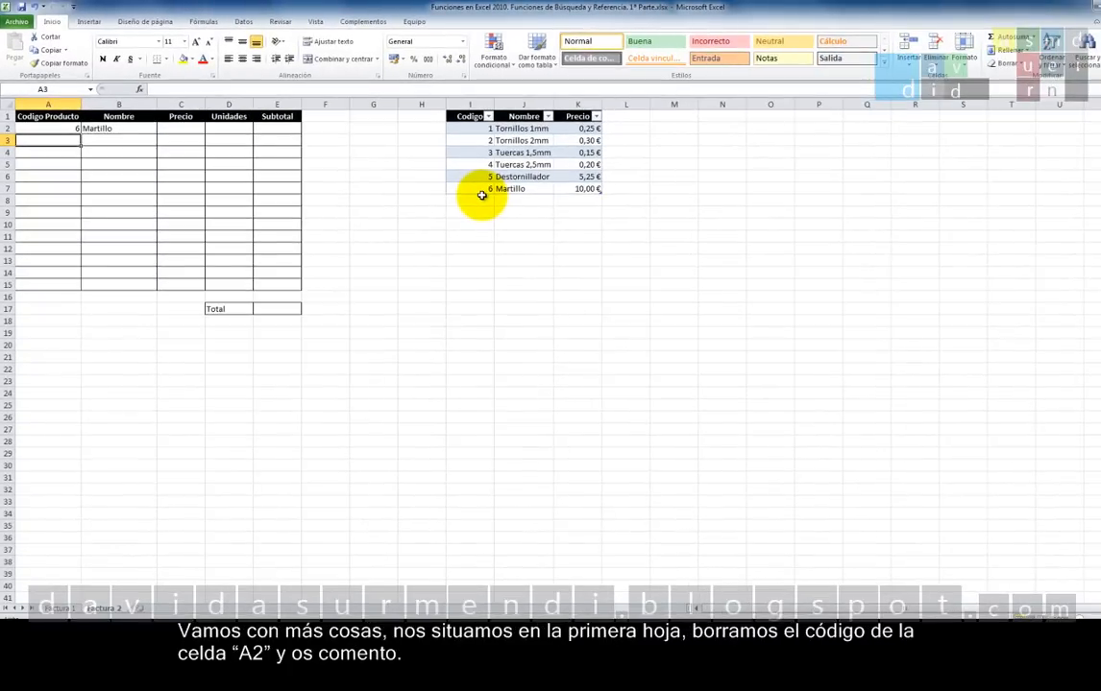
# Return to the Factura 1 sheet and clear the product code from cell A2
pyautogui.click(64, 605)
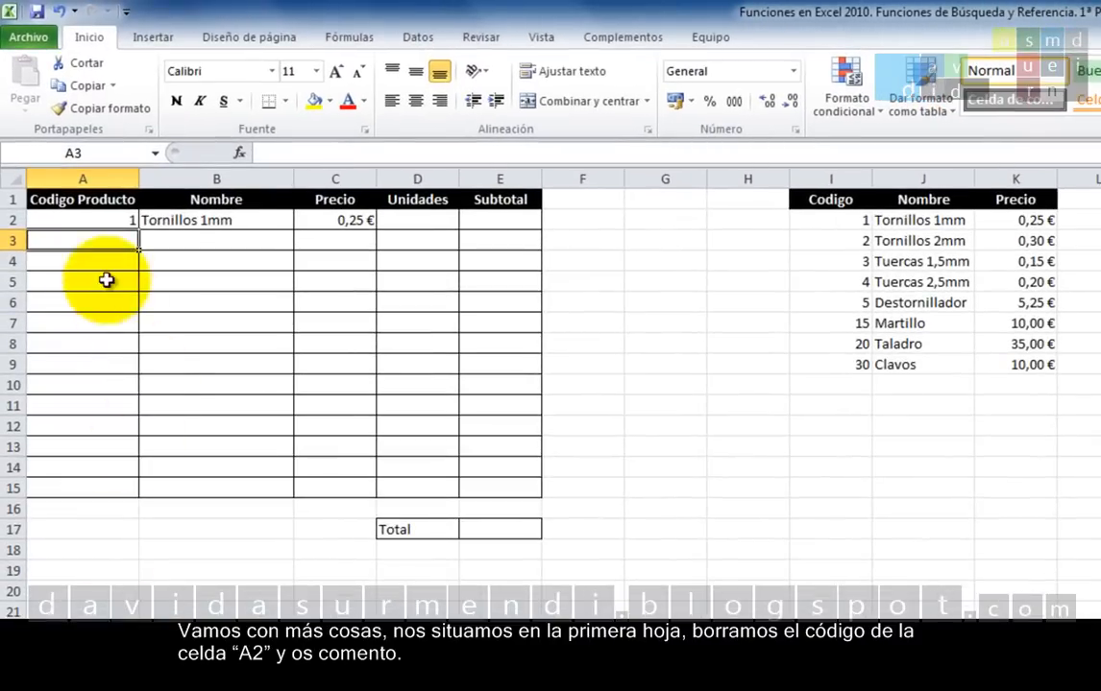
pyautogui.click(81, 221)
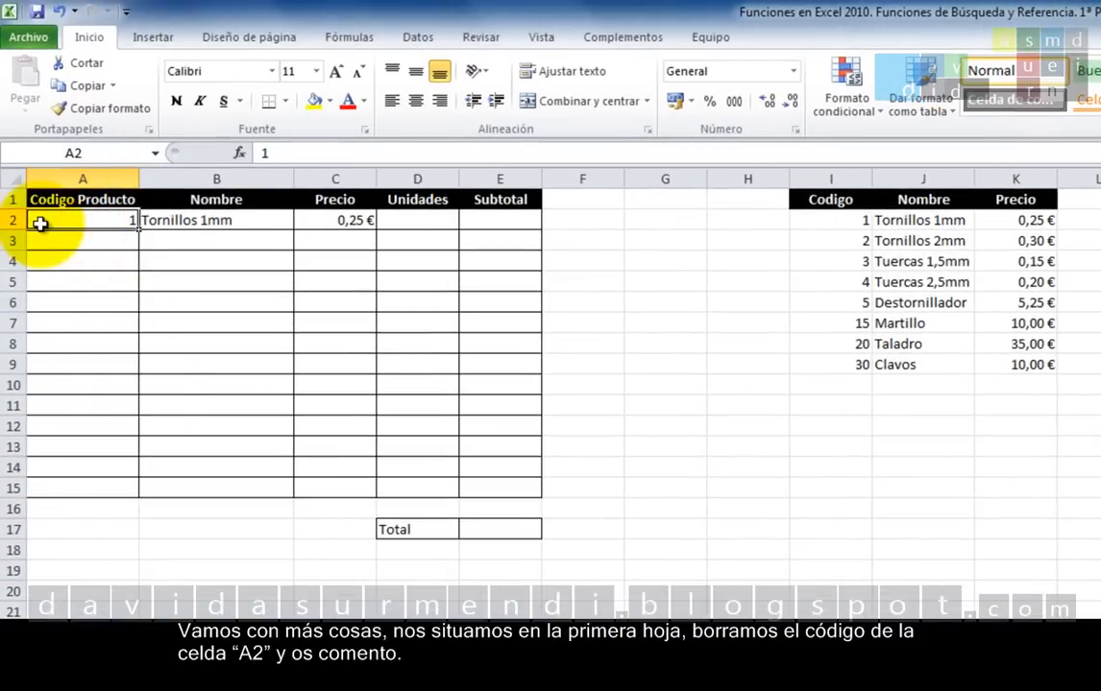
pyautogui.press('Delete')
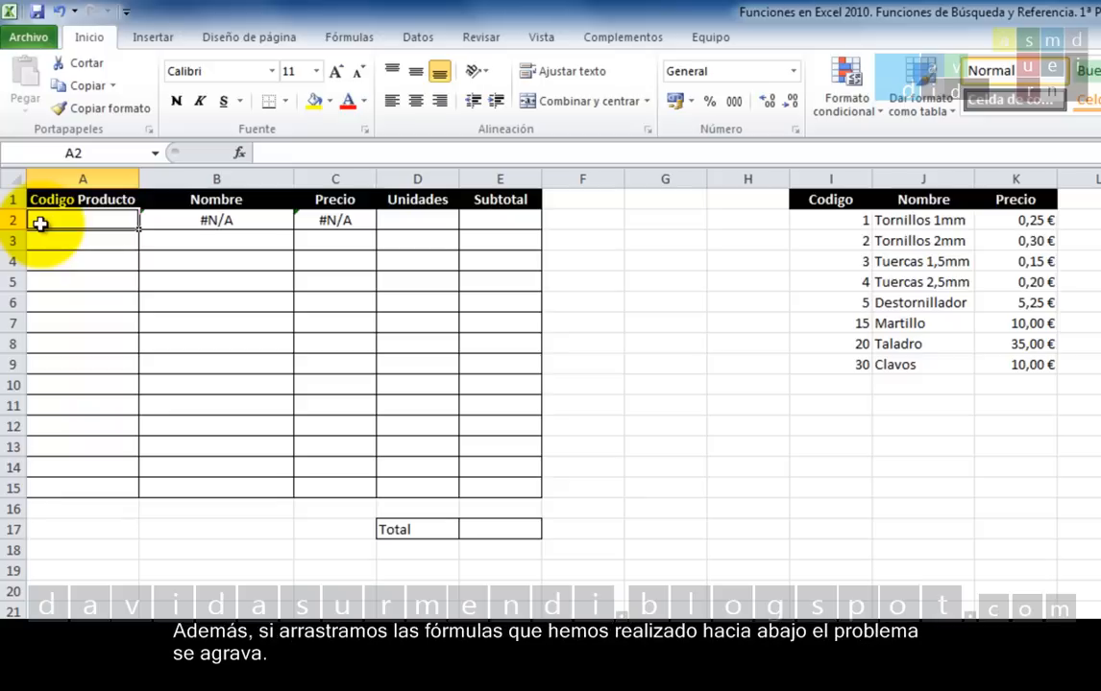
# Copy the BUSCARV formulas from B2 and C2 down through row 15 of the Nombre and Precio columns
pyautogui.scroll(-1, 42, 222)
pyautogui.scroll(1, 21, 217)
pyautogui.click(260, 215)
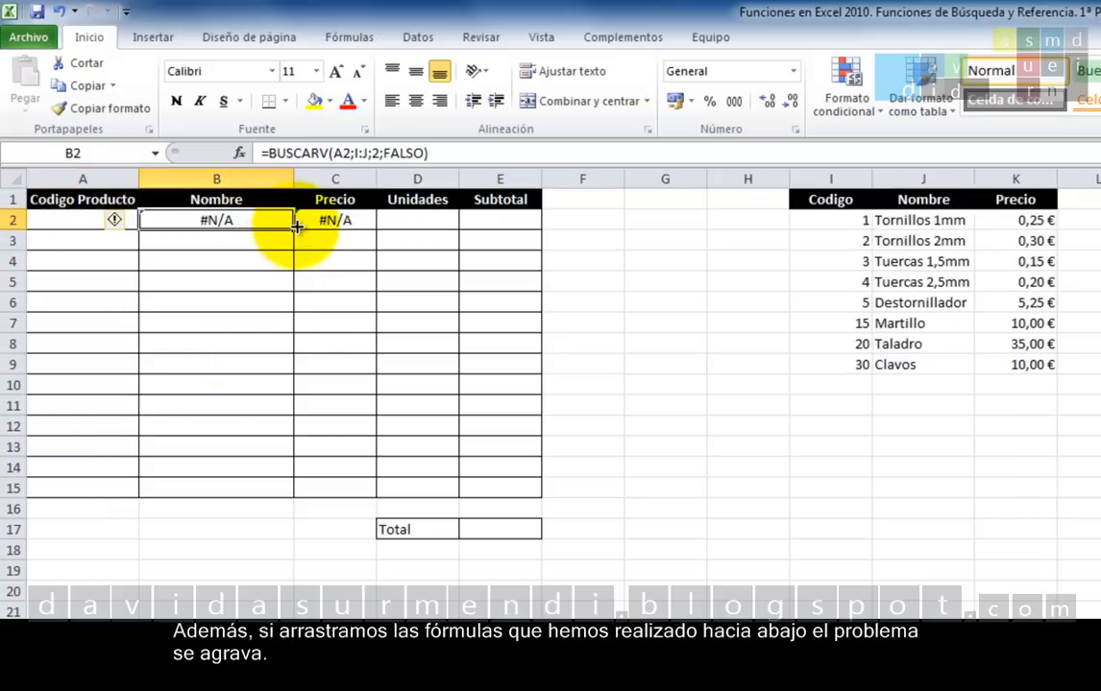
pyautogui.moveTo(297, 228); pyautogui.dragTo(272, 490)
pyautogui.click(347, 220)
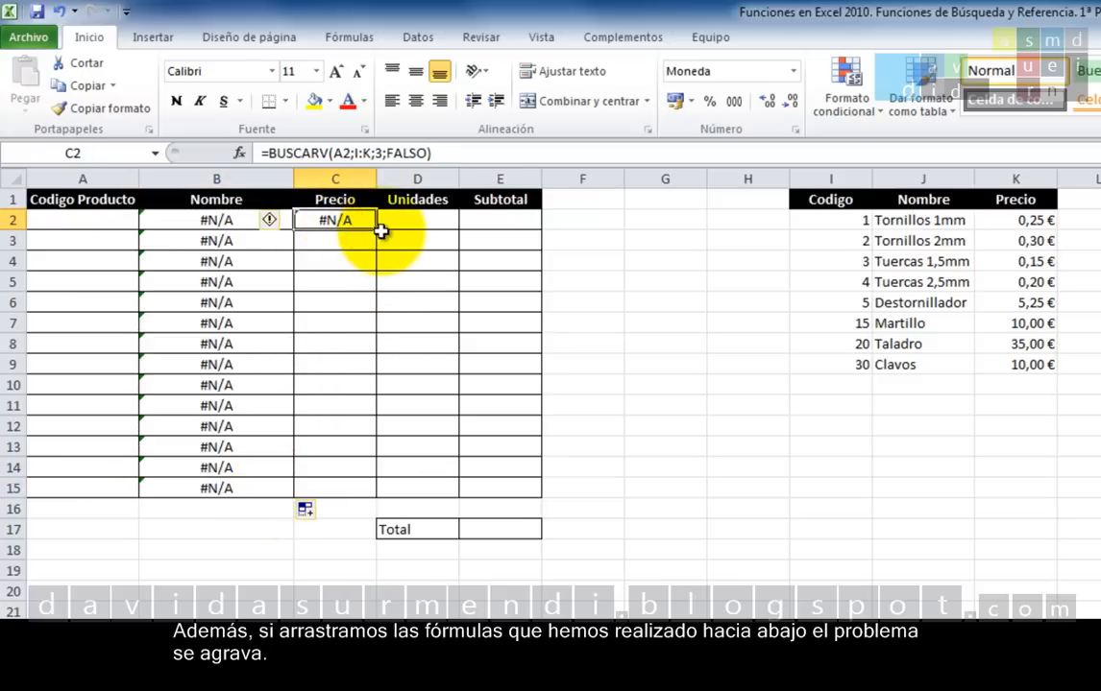
pyautogui.moveTo(380, 230); pyautogui.dragTo(361, 495)
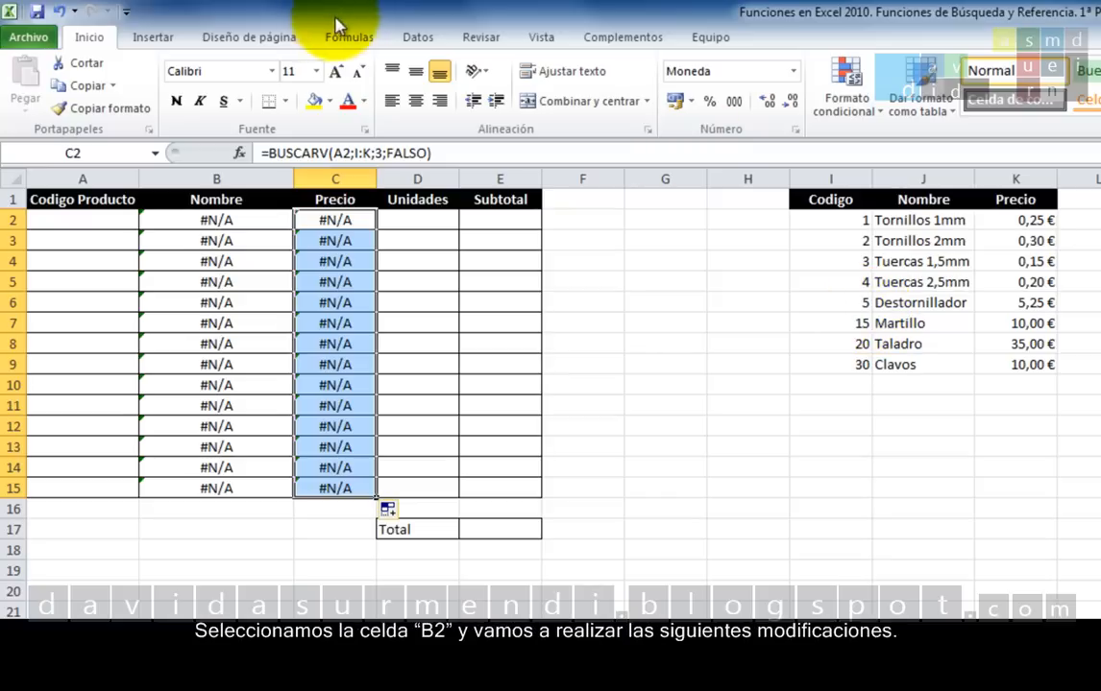
# Wrap the lookup in B2 in an SI that returns blank when A2 is empty: =SI(A2="";"";BUSCARV(A2;I:J;2;FALSO))
pyautogui.doubleClick(222, 220)
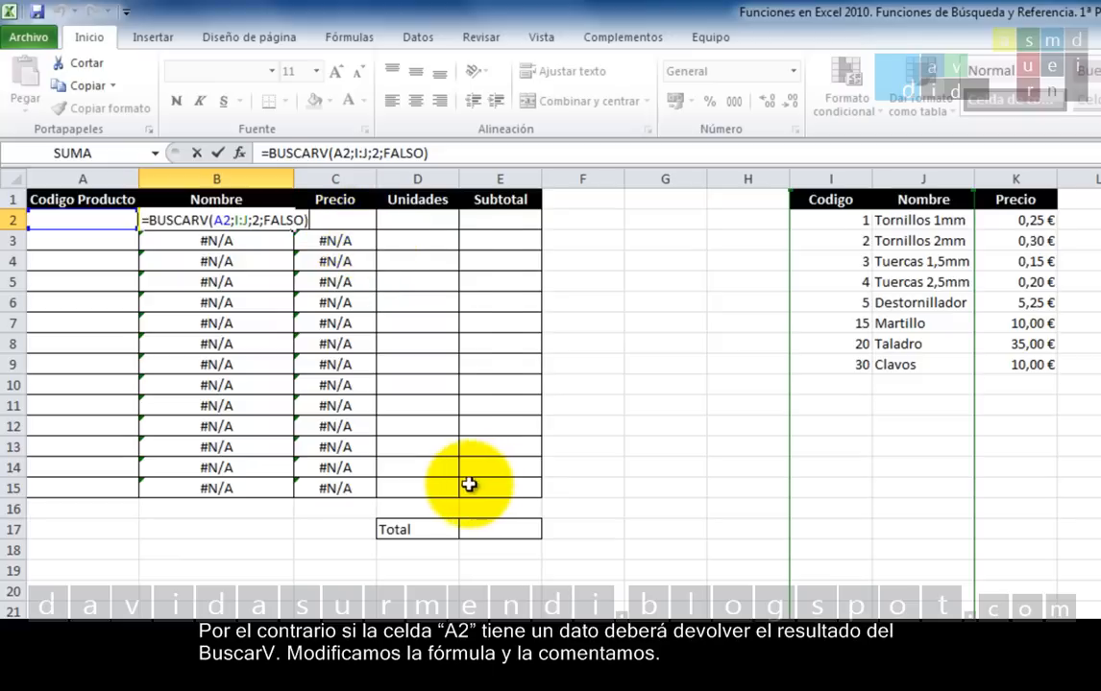
pyautogui.click(149, 220)
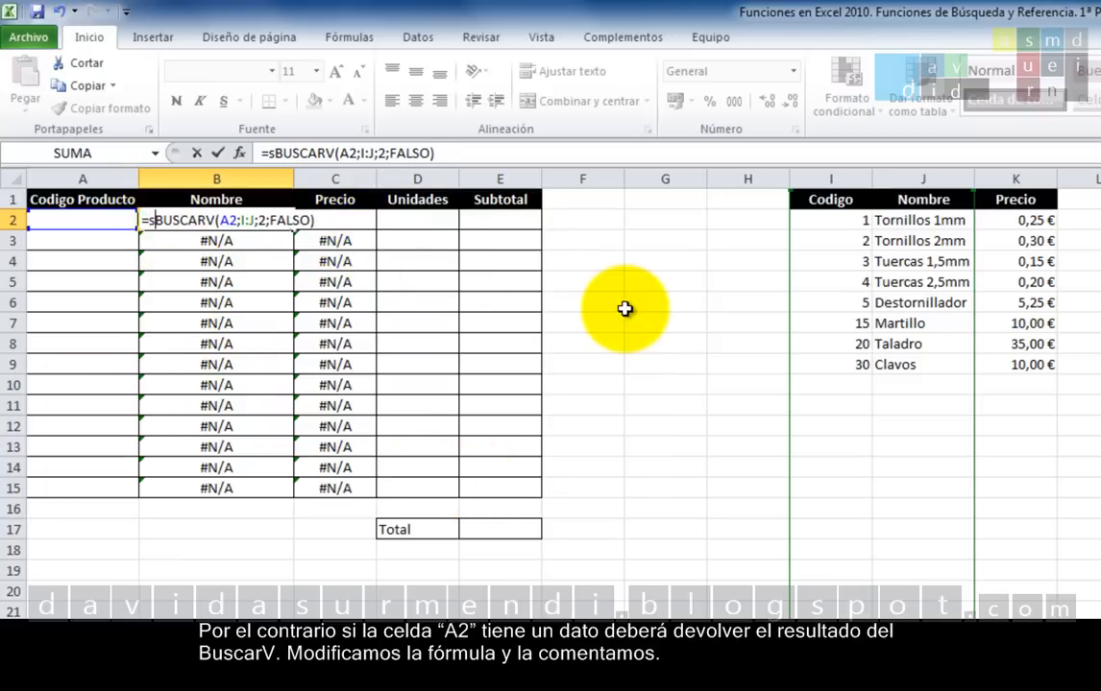
pyautogui.write('SI(')
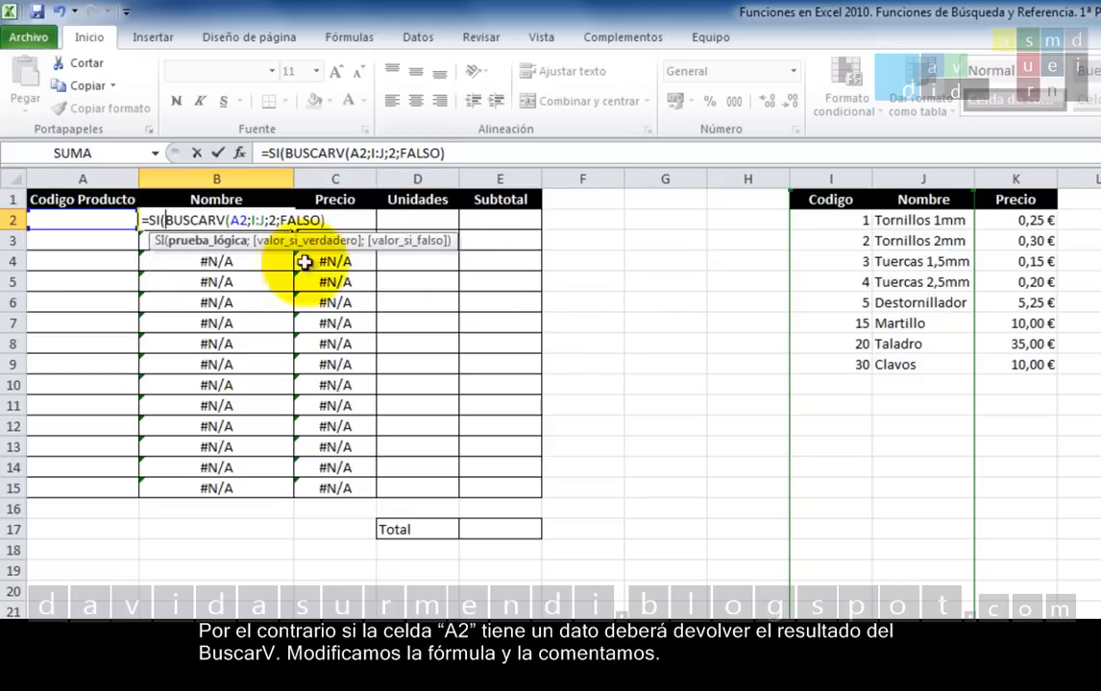
pyautogui.click(110, 217)
pyautogui.write('=""')
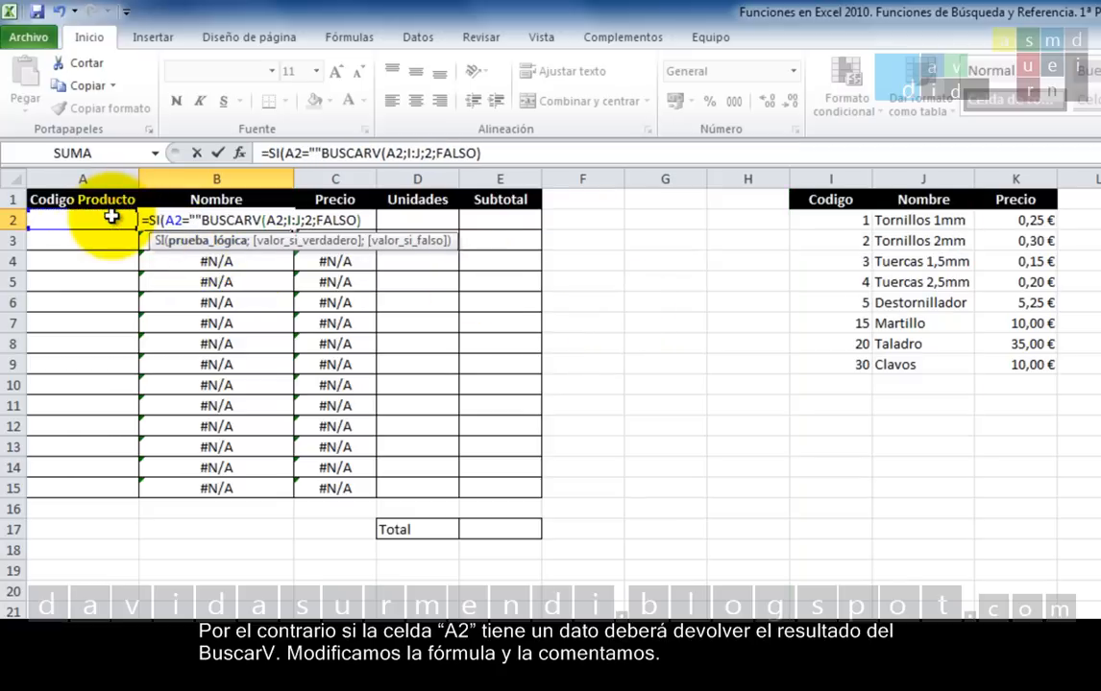
pyautogui.write(';"";')
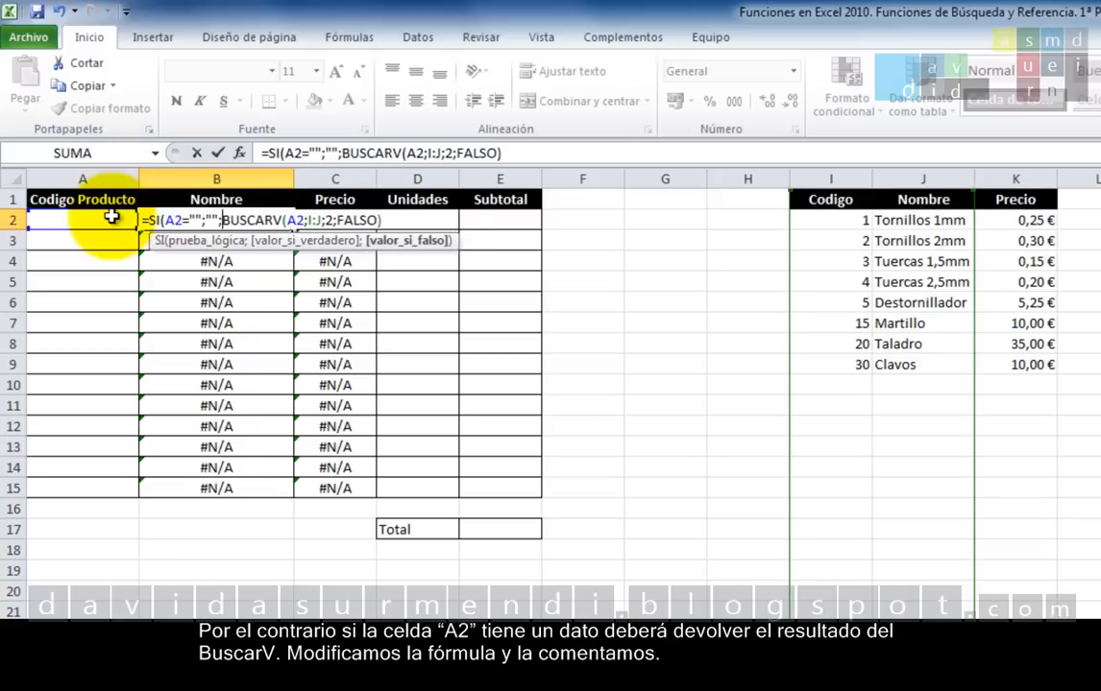
pyautogui.click(416, 200)
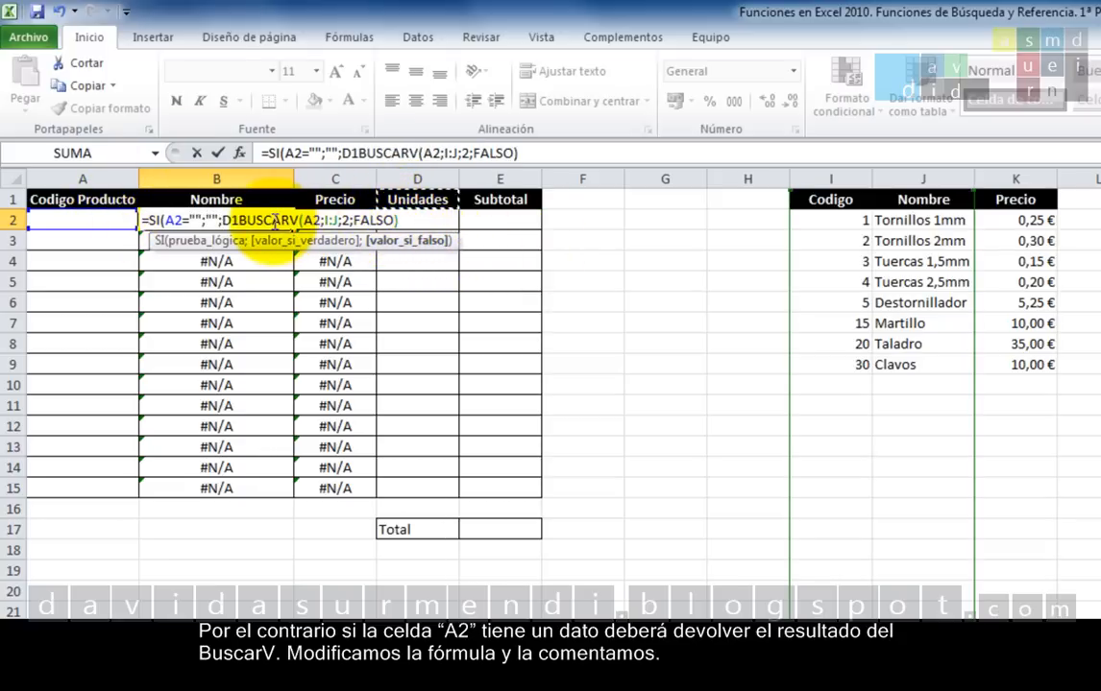
pyautogui.press('BackSpace')
pyautogui.press('BackSpace')
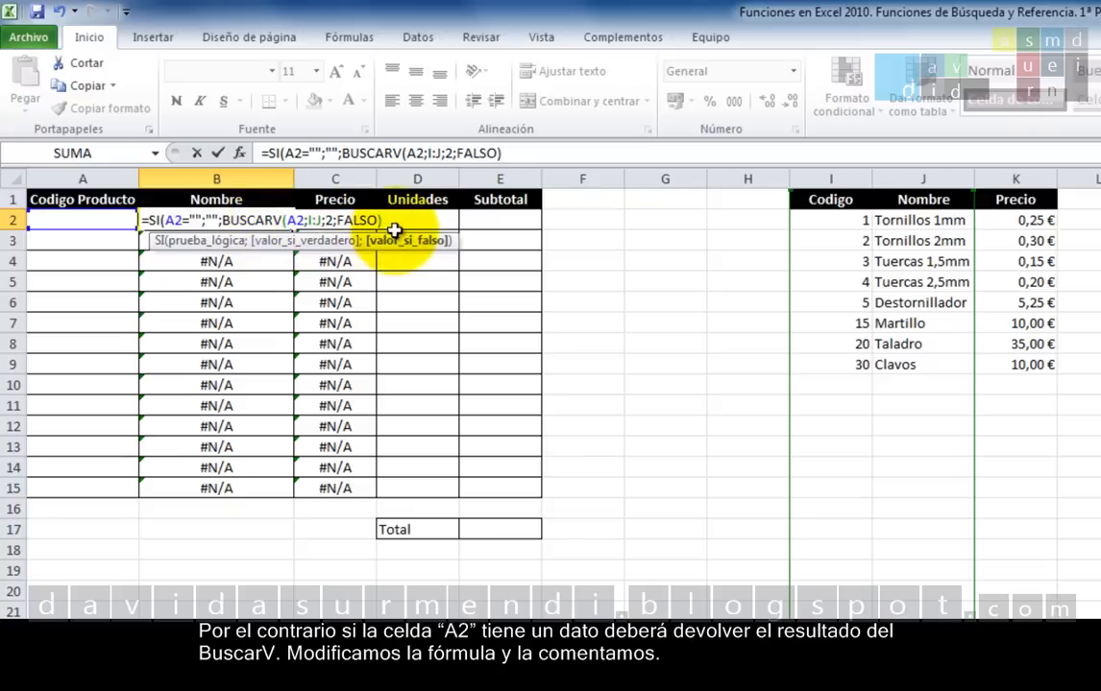
pyautogui.write(')')
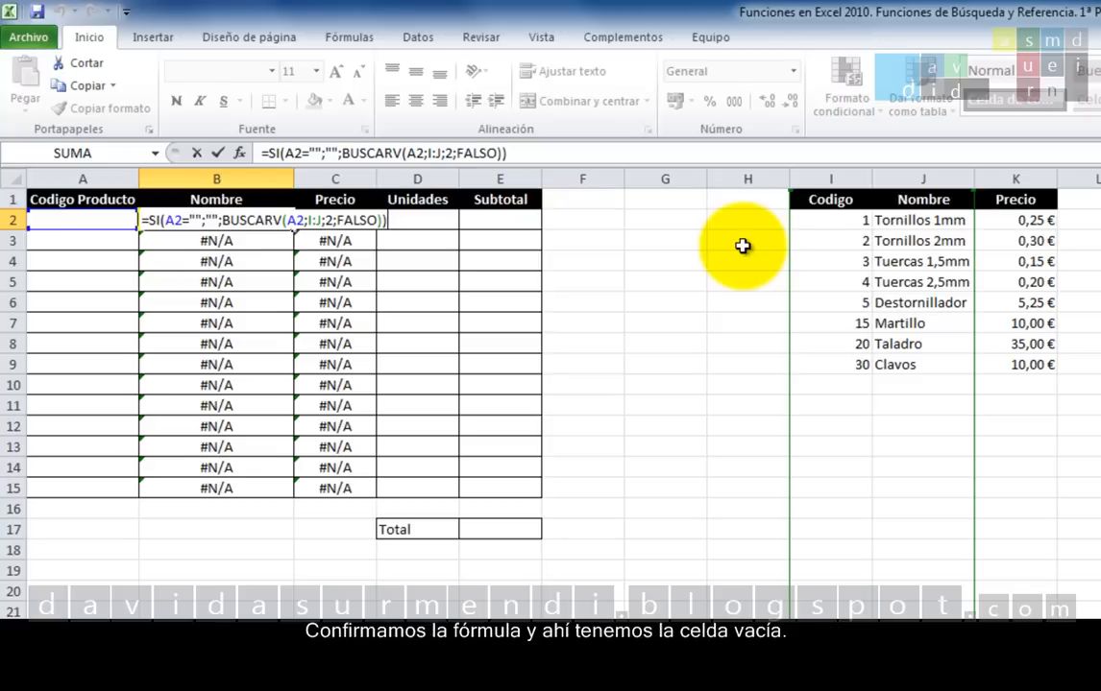
pyautogui.press('Return')
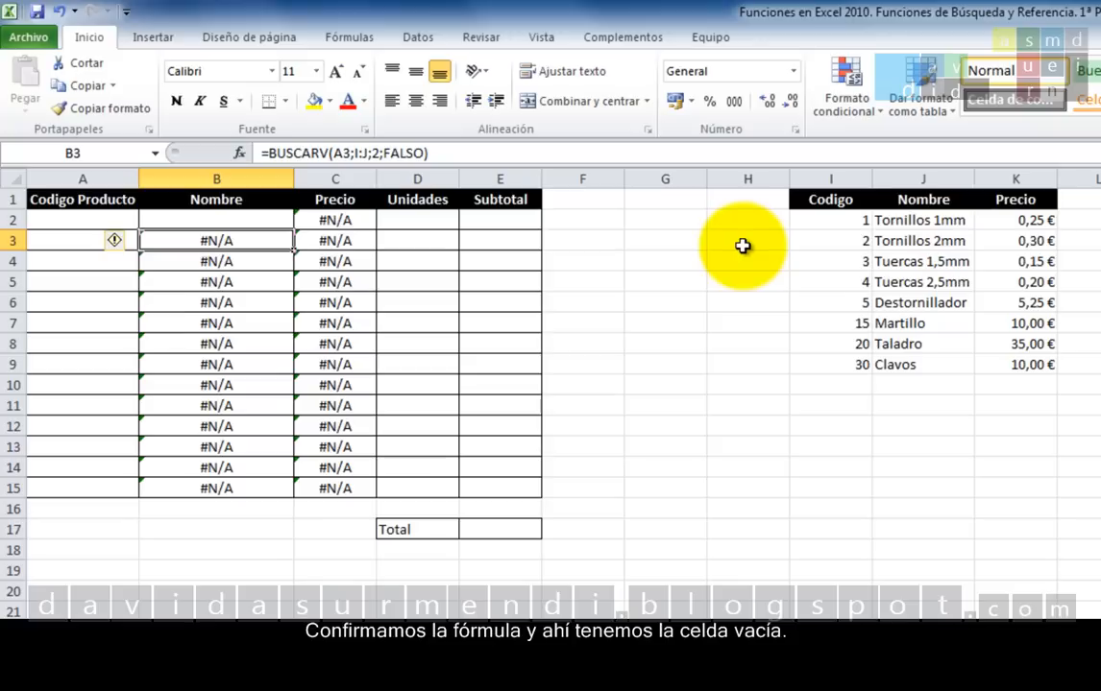
# Test the new Nombre formula by entering product code 1 in A2 and clearing it again
pyautogui.press('Up')
pyautogui.press('Left')
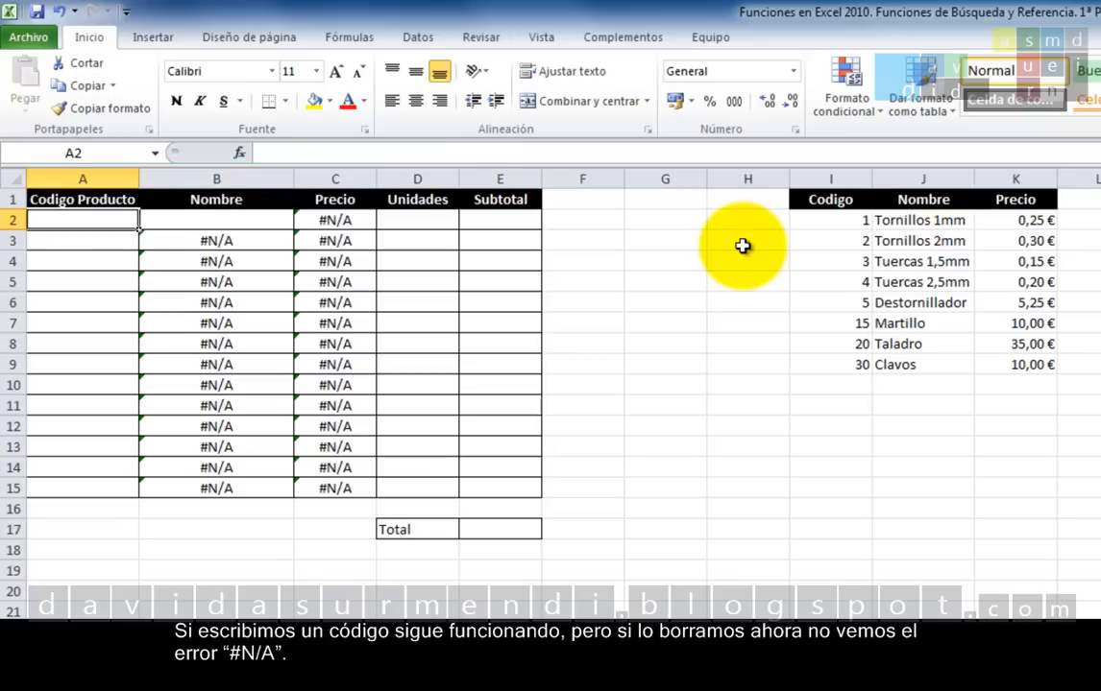
pyautogui.write('1')
pyautogui.press('Return')
pyautogui.press('Up')
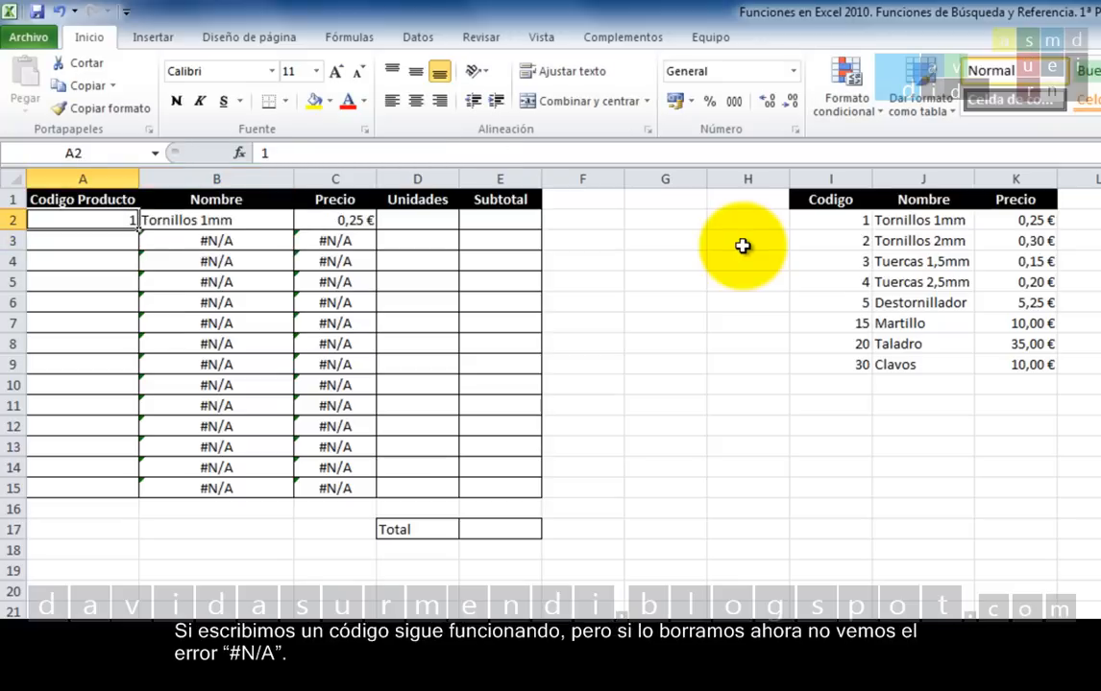
pyautogui.press('Delete')
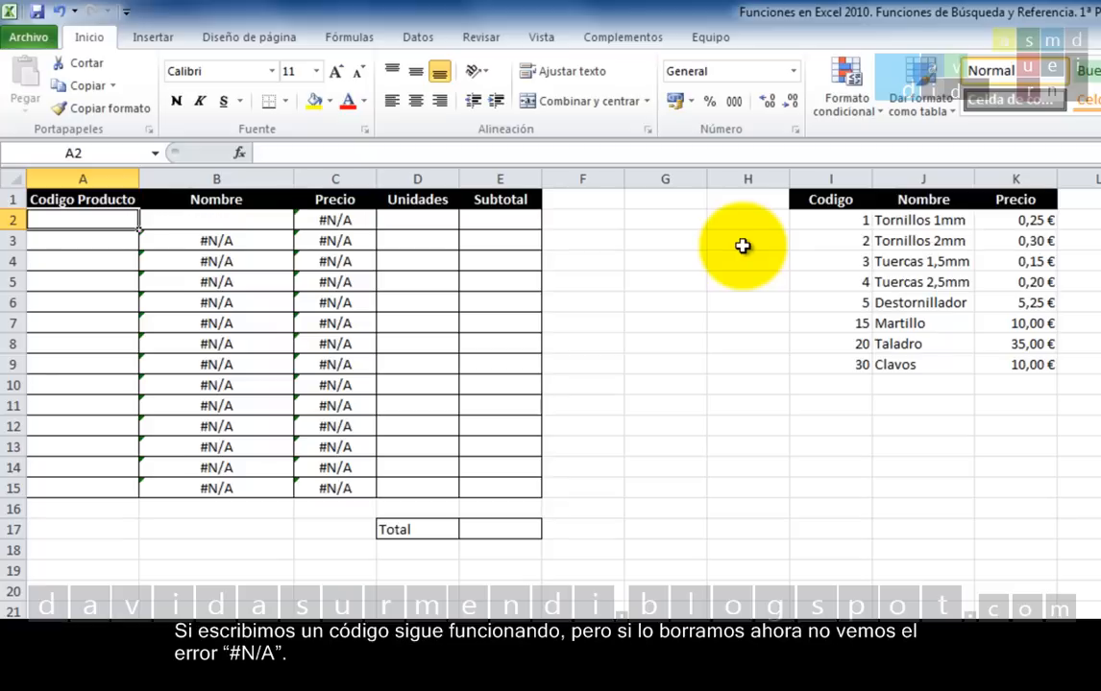
# Copy the SI formula from B2 down the Nombre column through row 15
pyautogui.click(283, 221)
pyautogui.moveTo(293, 230); pyautogui.dragTo(256, 493)
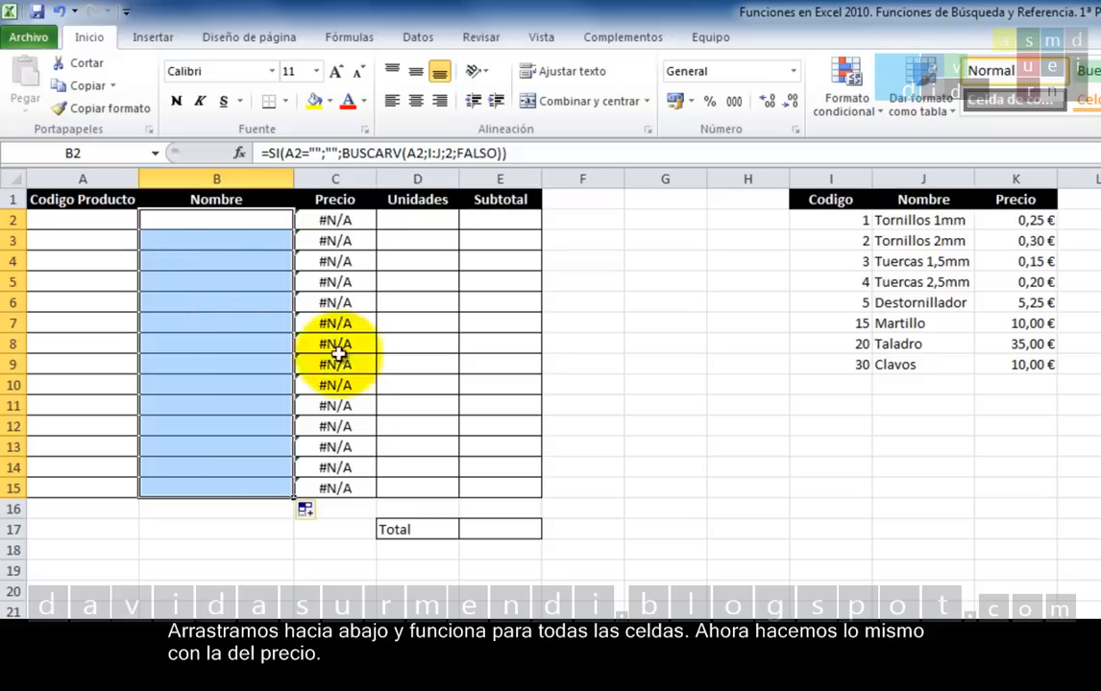
# Wrap the price lookup in C2 in the same empty-code check: =SI(A2="";"";BUSCARV(A2;I:K;3;FALSO))
pyautogui.click(344, 223)
pyautogui.doubleClick(305, 221)
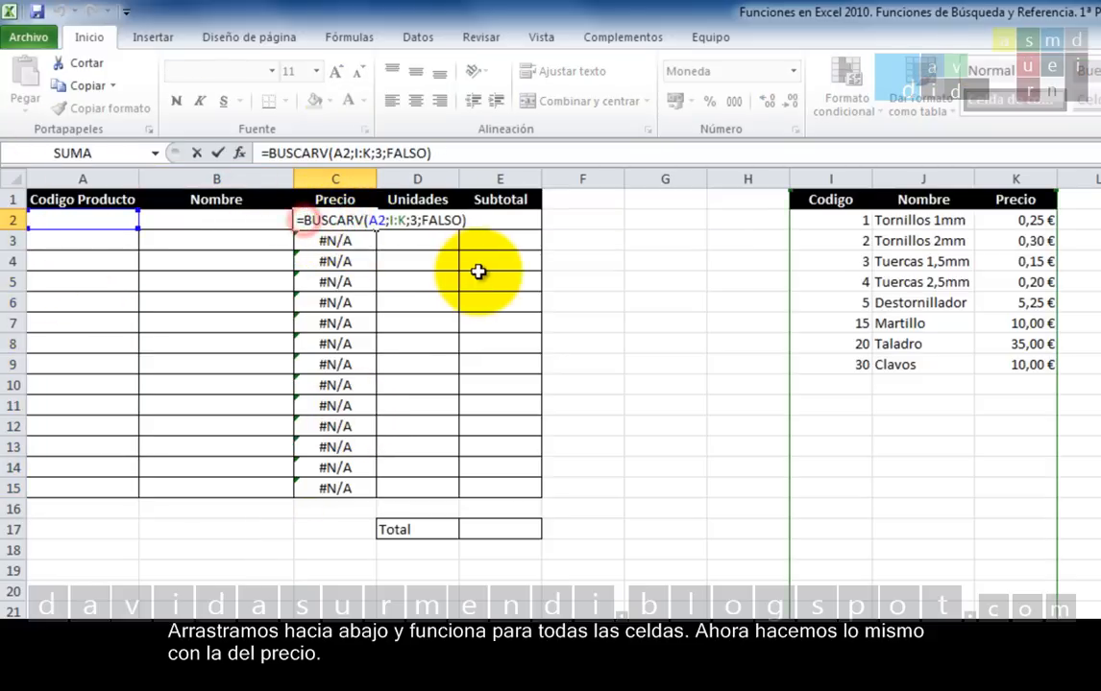
pyautogui.write('si')
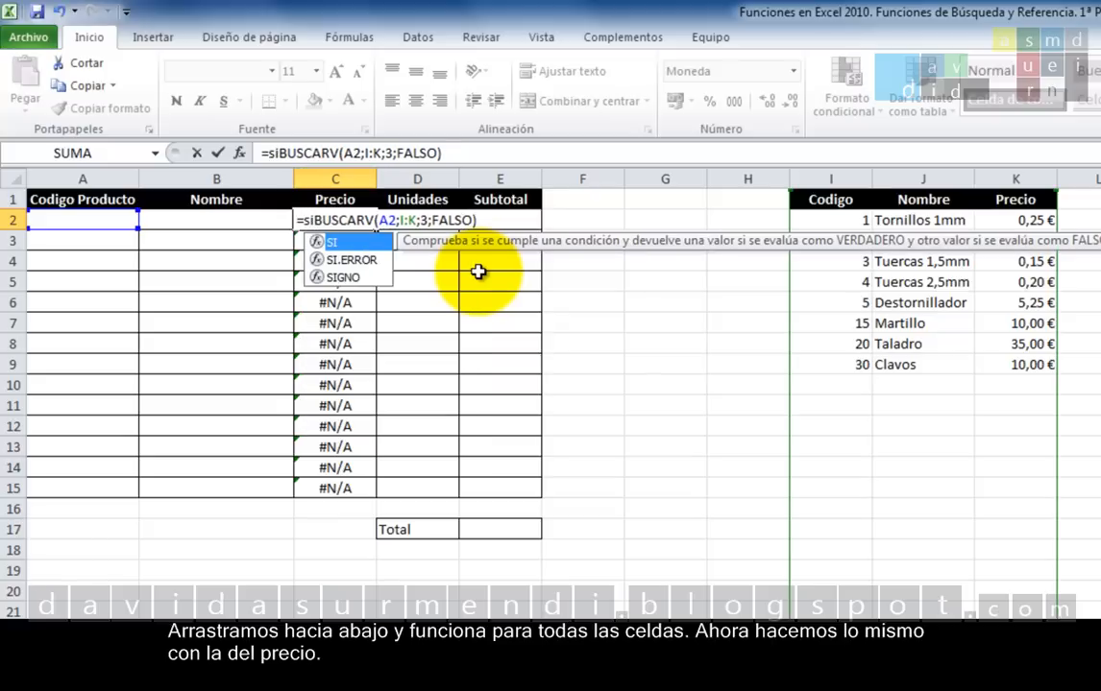
pyautogui.write('(')
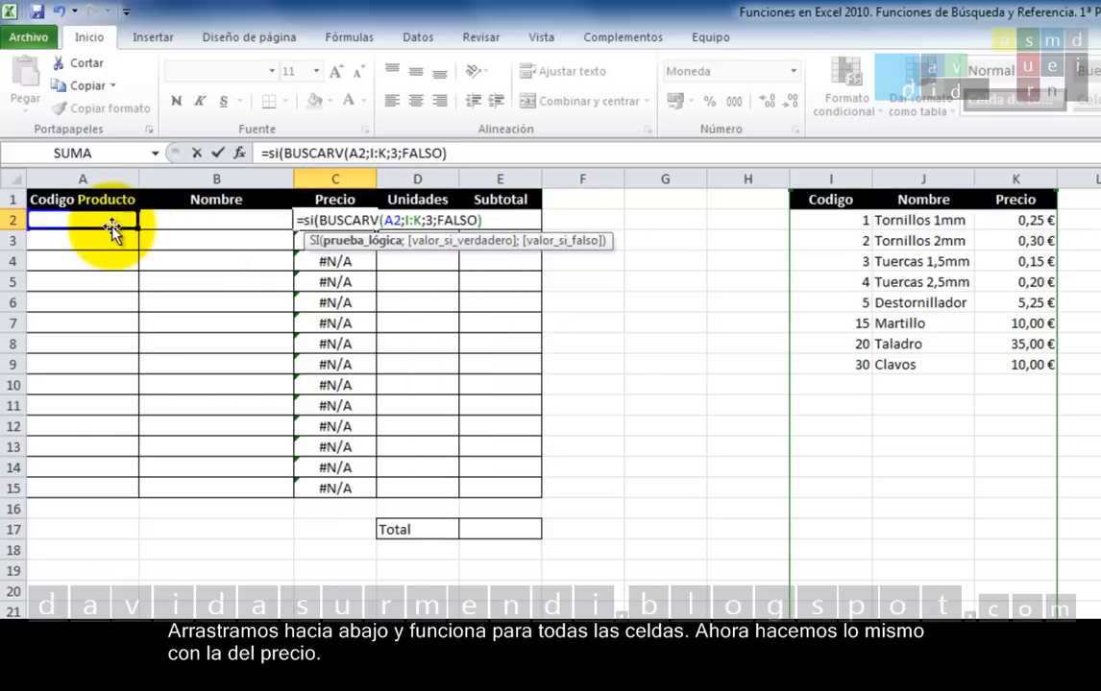
pyautogui.click(113, 215)
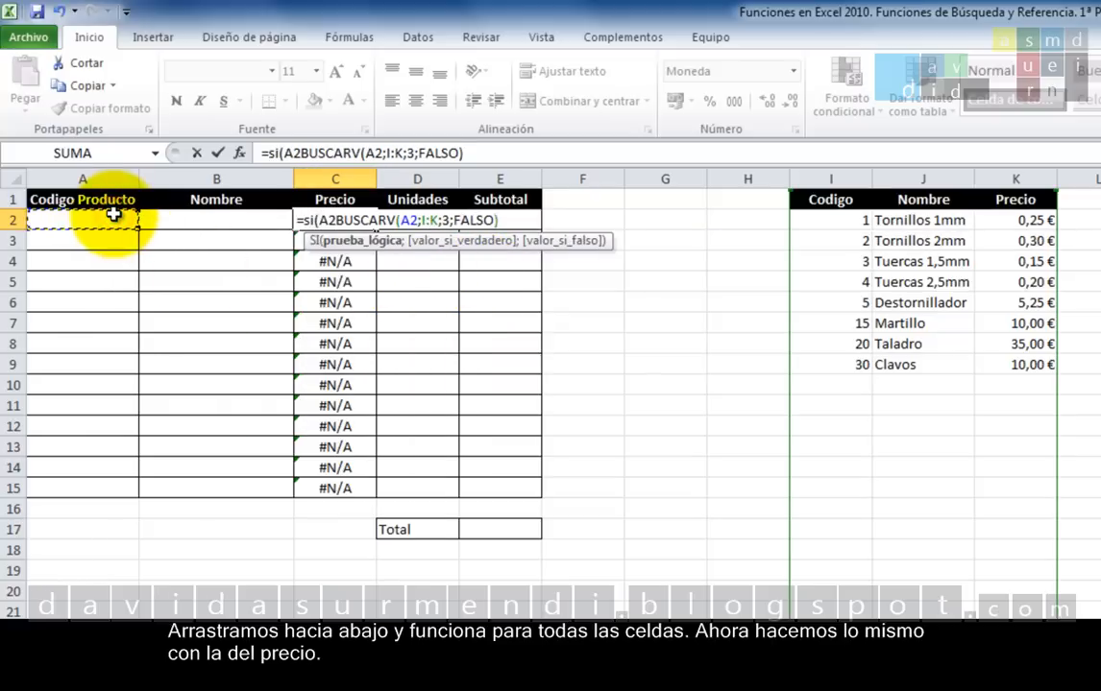
pyautogui.write('="";""')
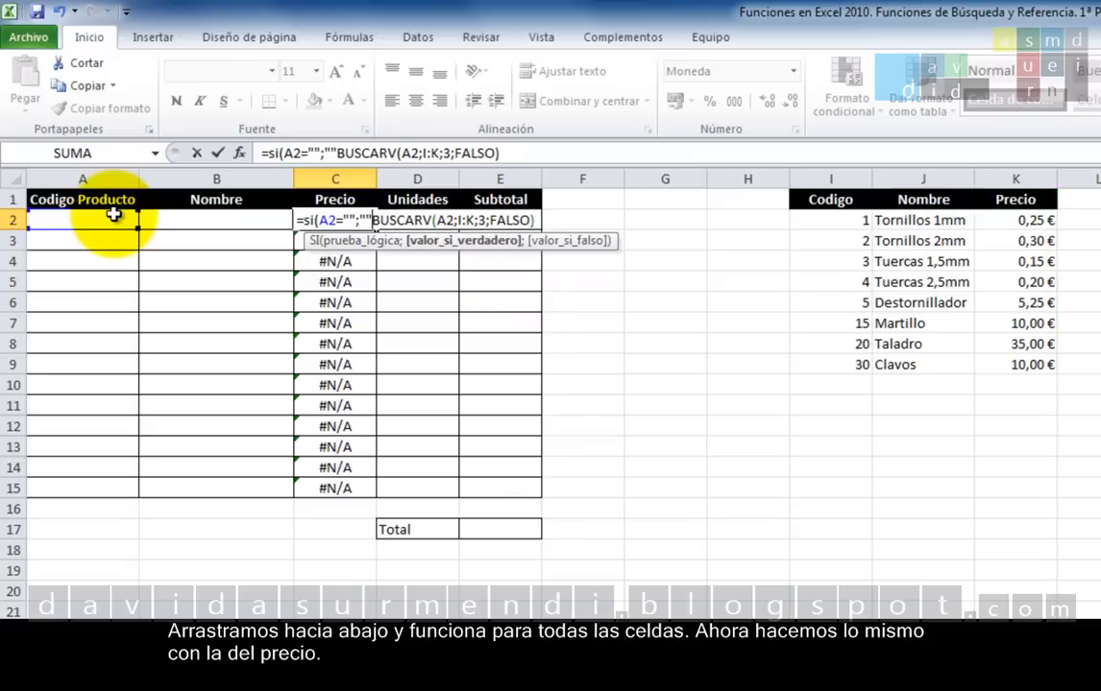
pyautogui.write(';')
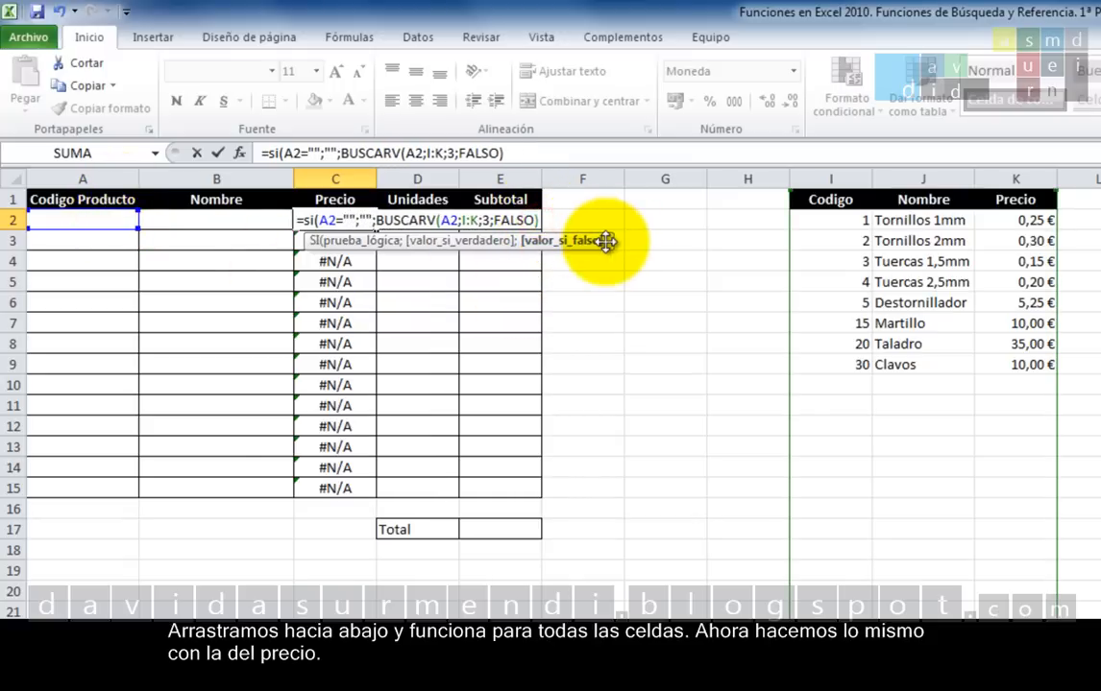
pyautogui.write(')')
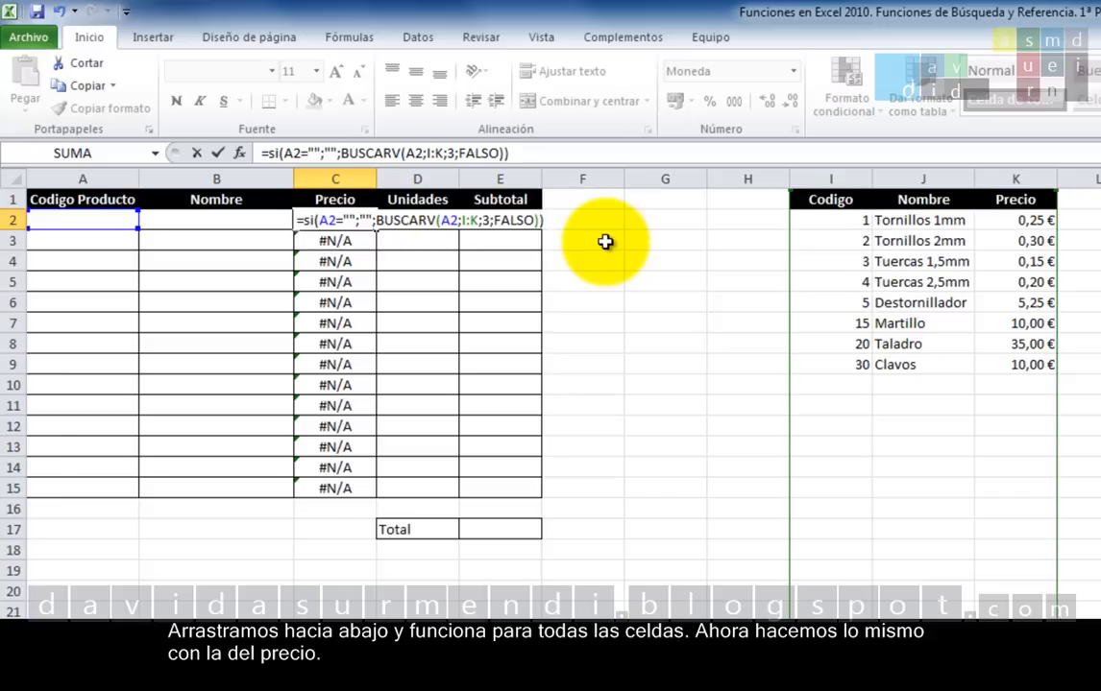
pyautogui.press('Return')
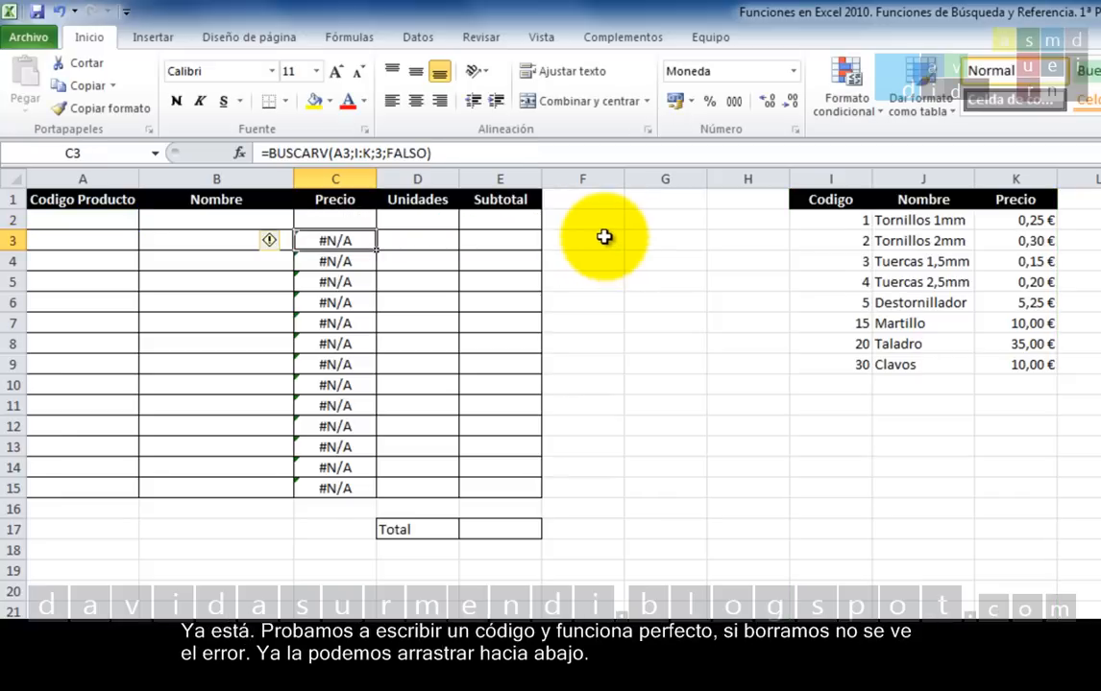
# Test the new Precio formula by entering product code 1 in A2 and clearing it again
pyautogui.click(73, 221)
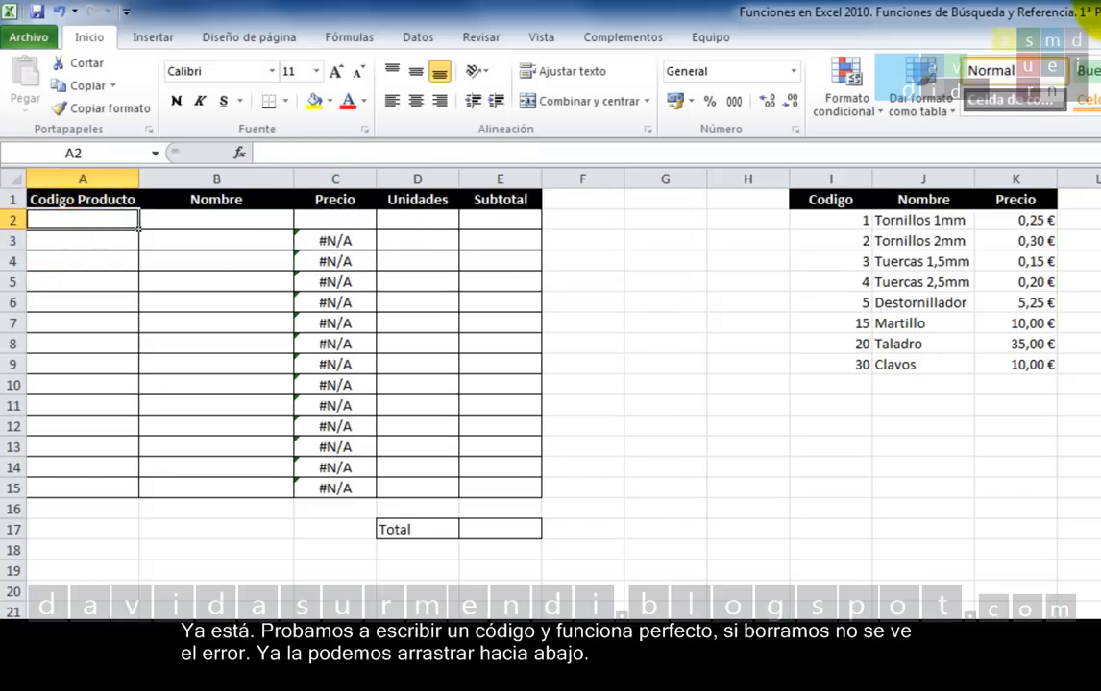
pyautogui.write('1')
pyautogui.press('Return')
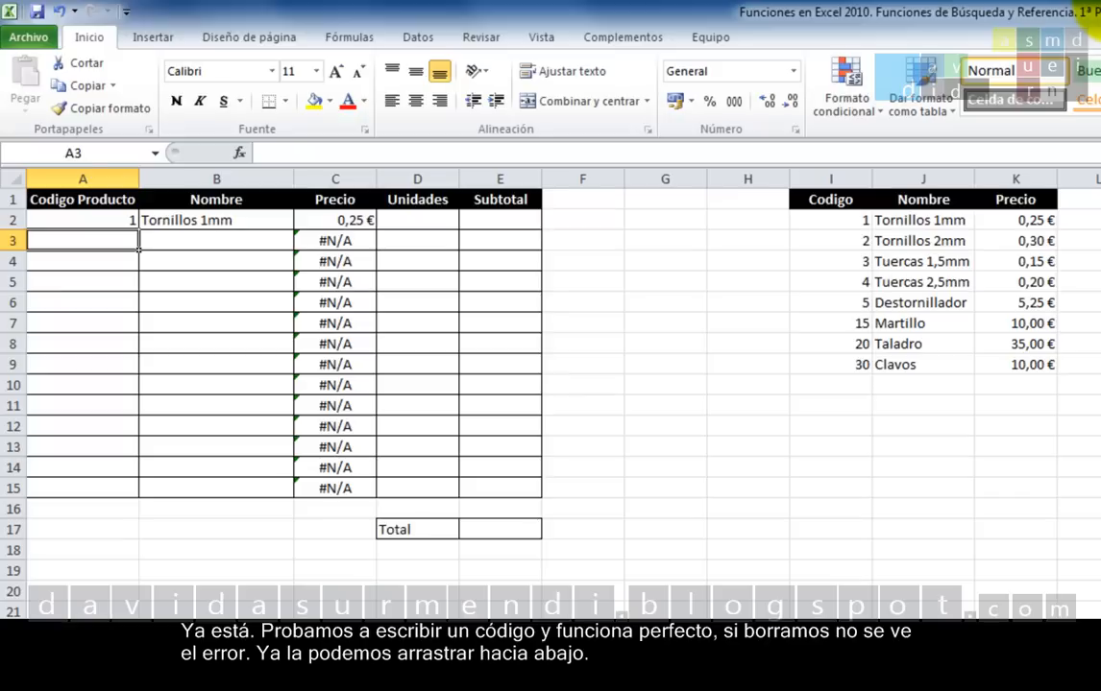
pyautogui.press('Up')
pyautogui.press('Delete')
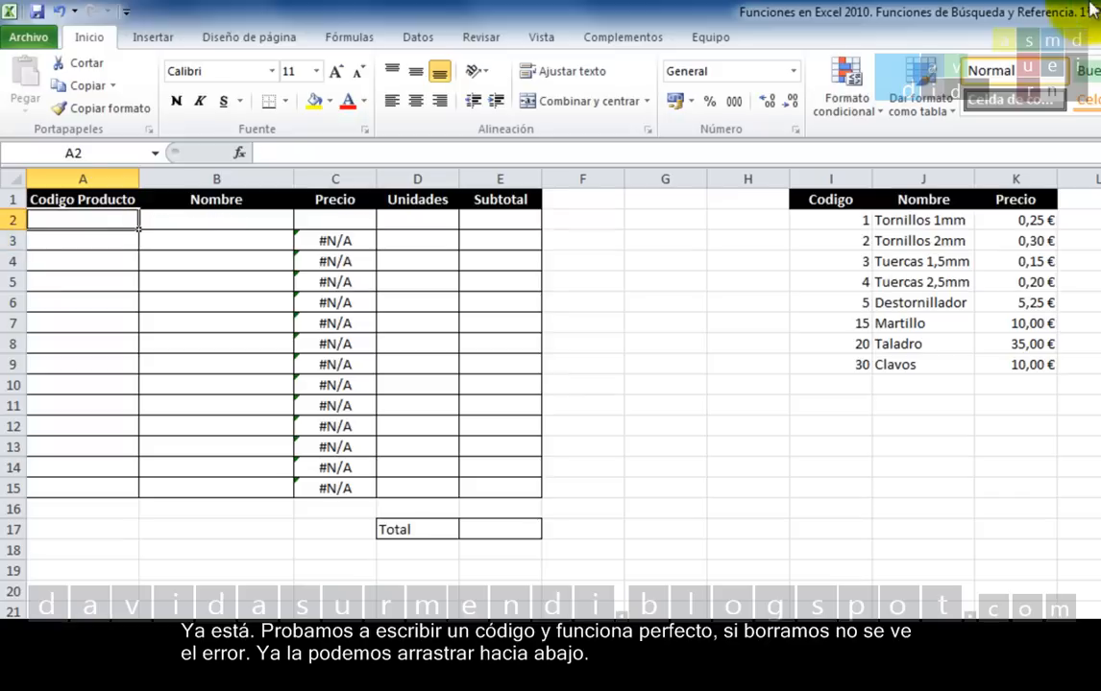
# Copy the SI formula from C2 down the Precio column through row 15
pyautogui.click(345, 221)
pyautogui.moveTo(378, 220); pyautogui.dragTo(385, 496)
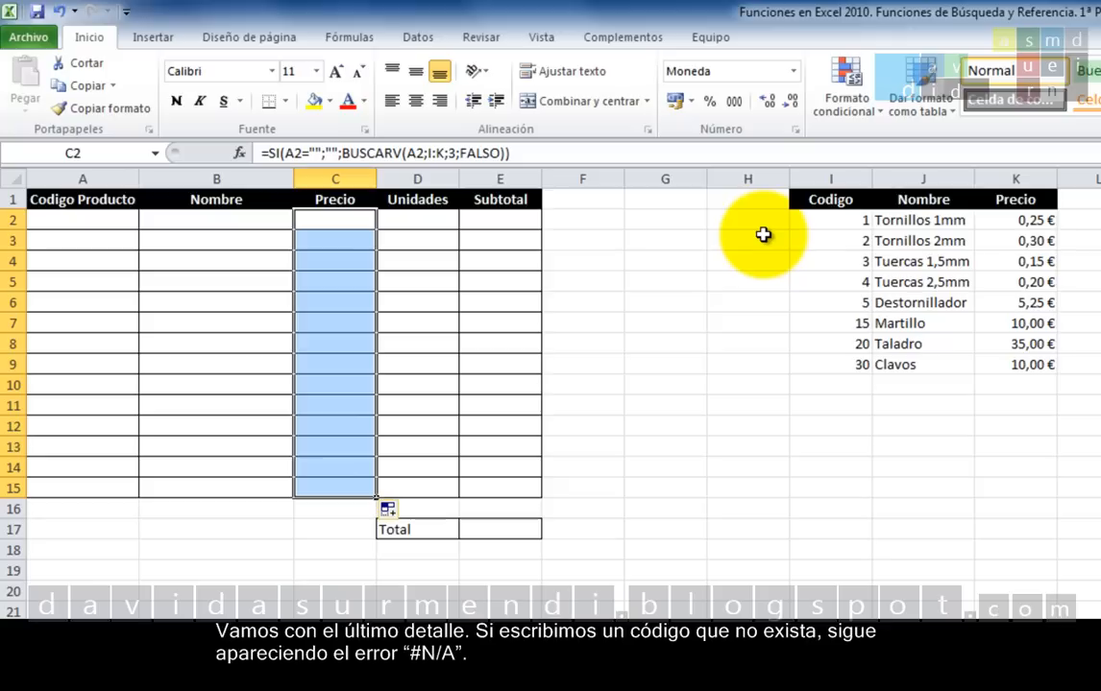
# Test cell A2 with the existing product code 1 and replace it with the nonexistent code 10
pyautogui.click(105, 217)
pyautogui.write('1')
pyautogui.press('Return')
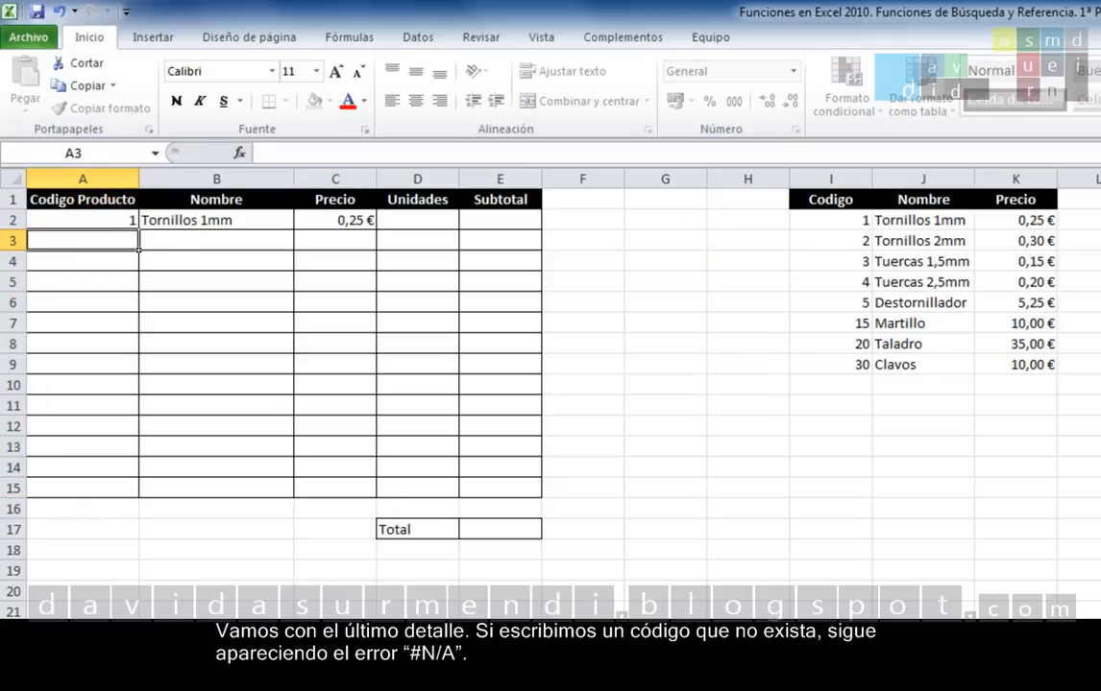
pyautogui.press('Up')
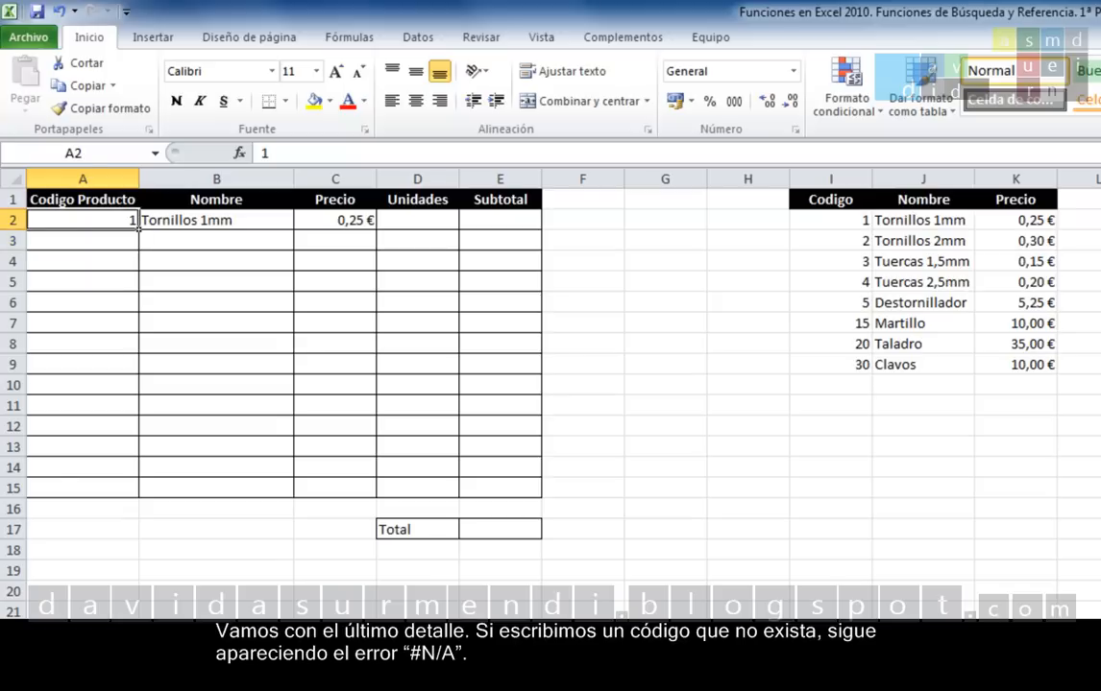
pyautogui.write('10')
pyautogui.press('Return')
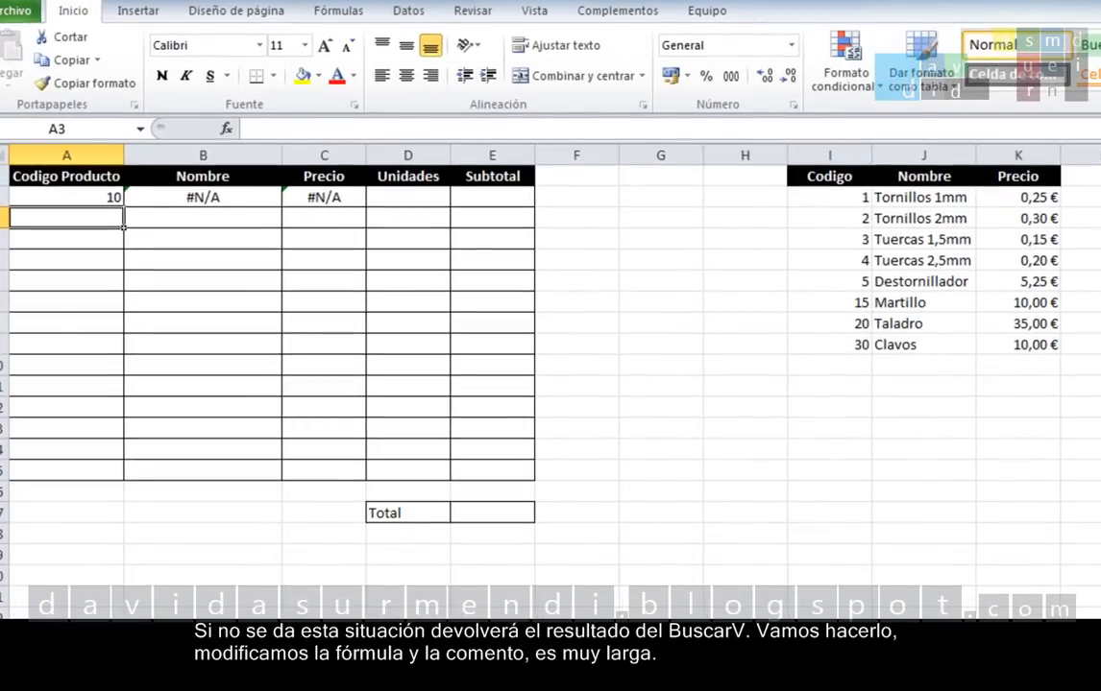
# In B2's formula, nest the BUSCARV inside a second check as the value-if-false: SI(ESNOD(BUSCARV(A2;I:J;2;FALSO))
pyautogui.doubleClick(192, 198)
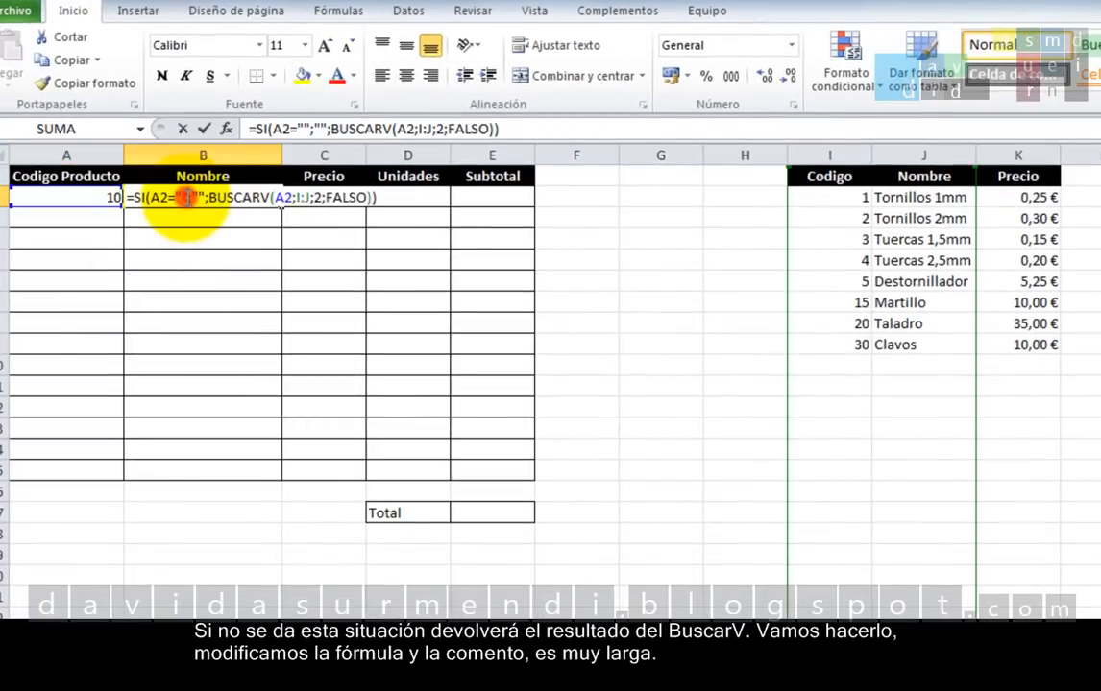
pyautogui.click(156, 200)
pyautogui.click(208, 199)
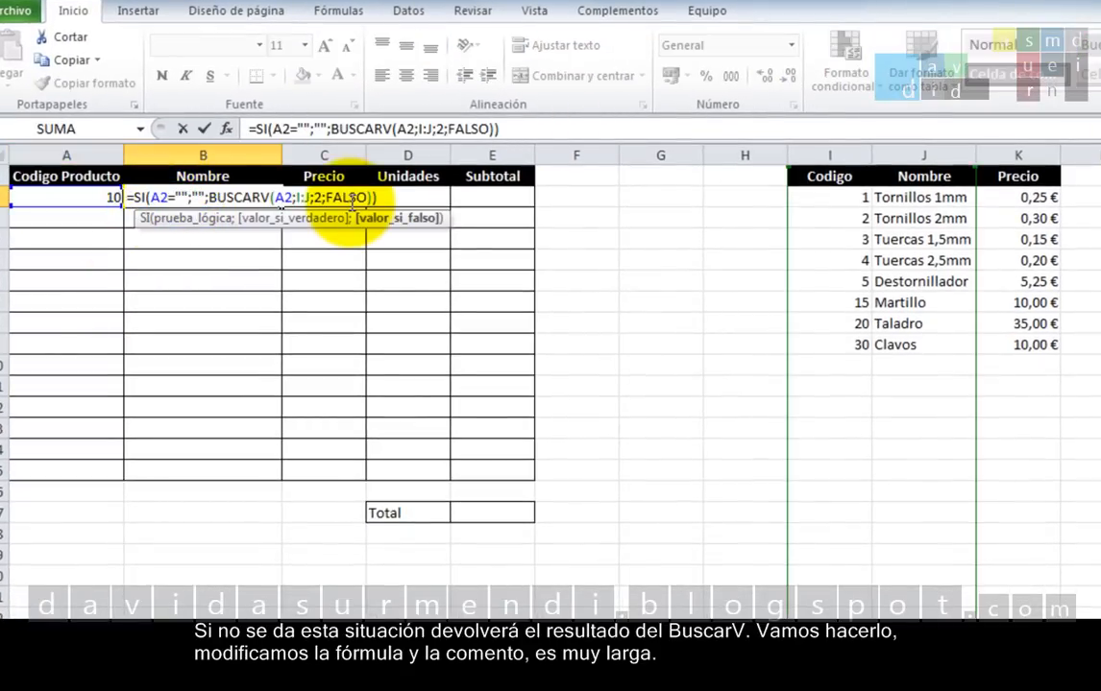
pyautogui.write('SI')
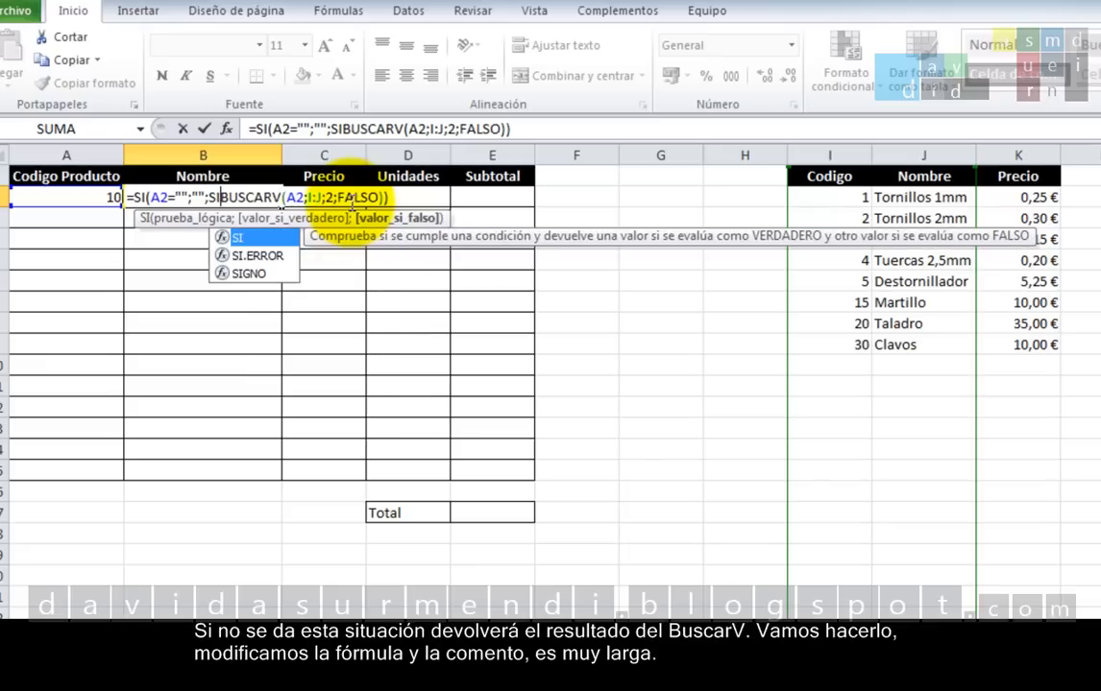
pyautogui.write('(ES')
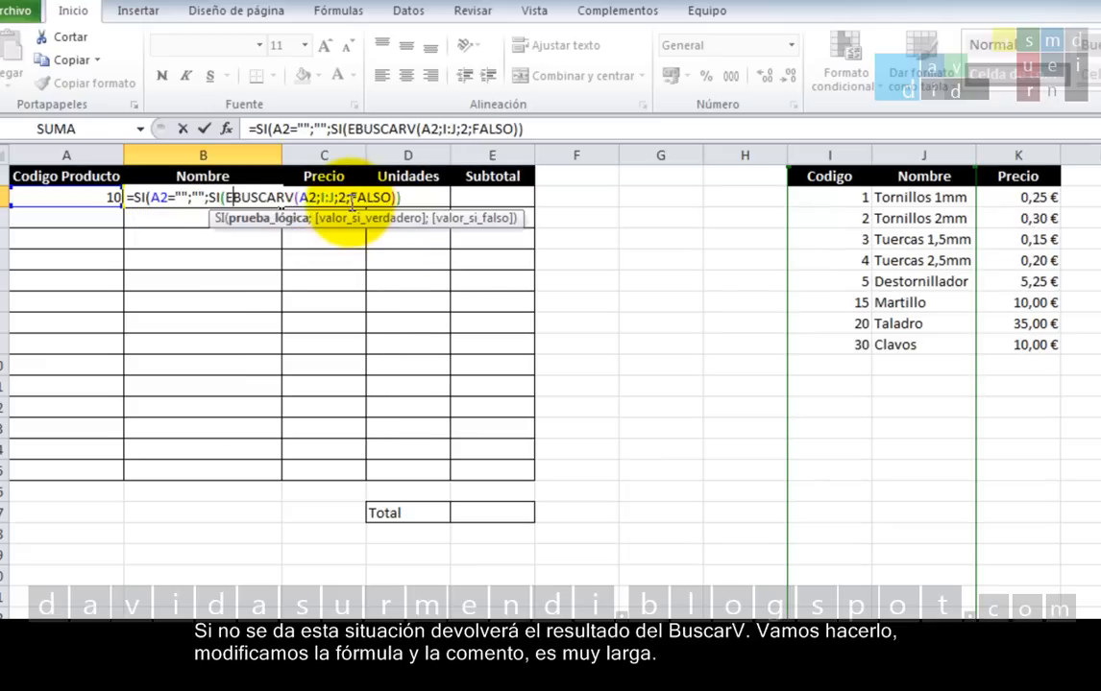
pyautogui.write('NOD')
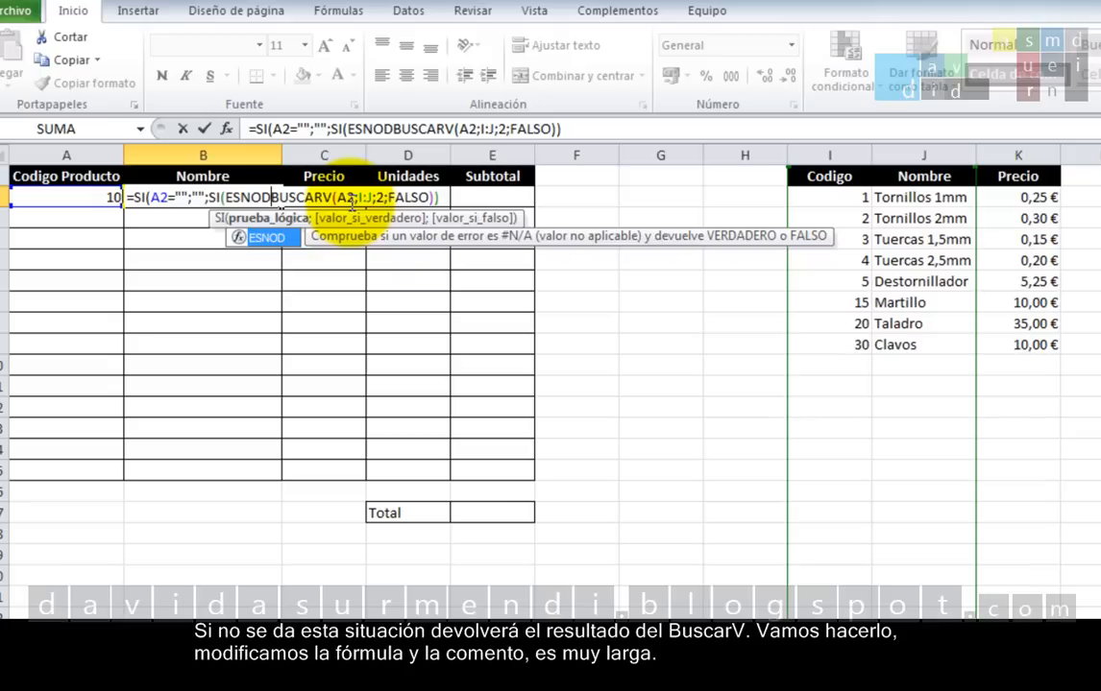
pyautogui.write('(')
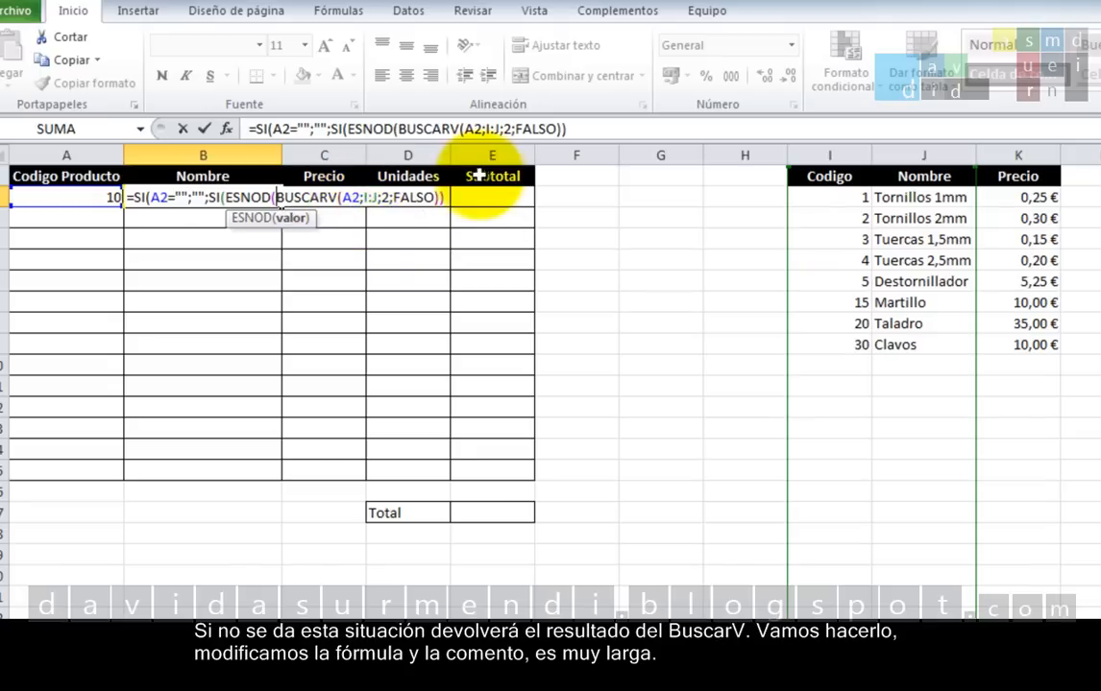
pyautogui.click(440, 198)
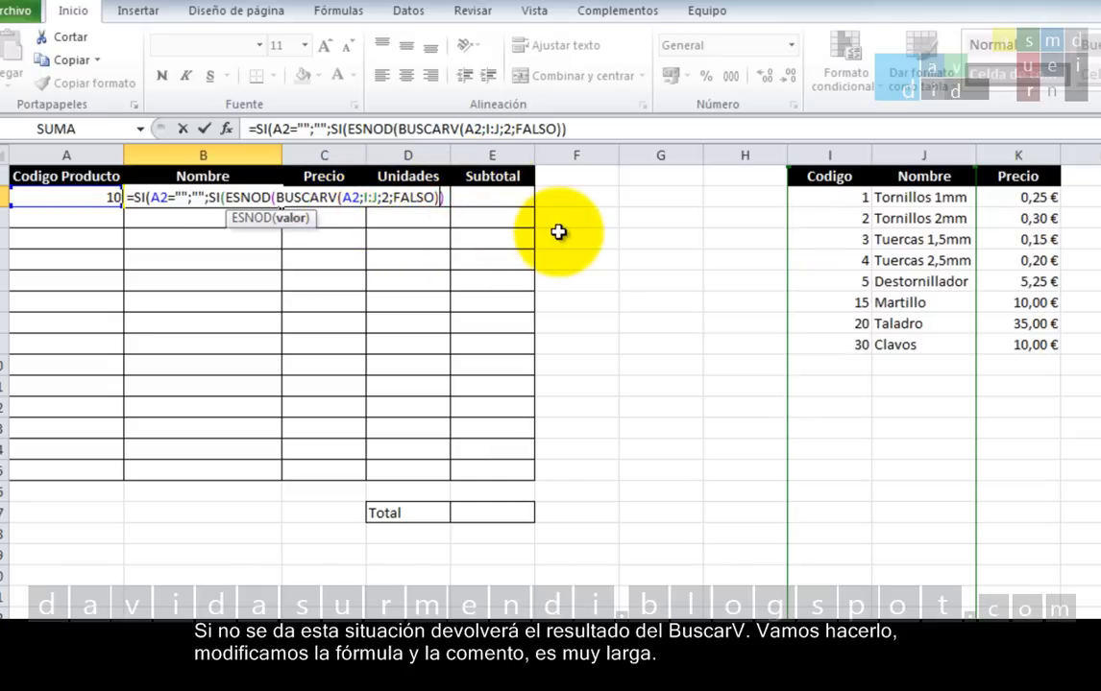
pyautogui.write(')')
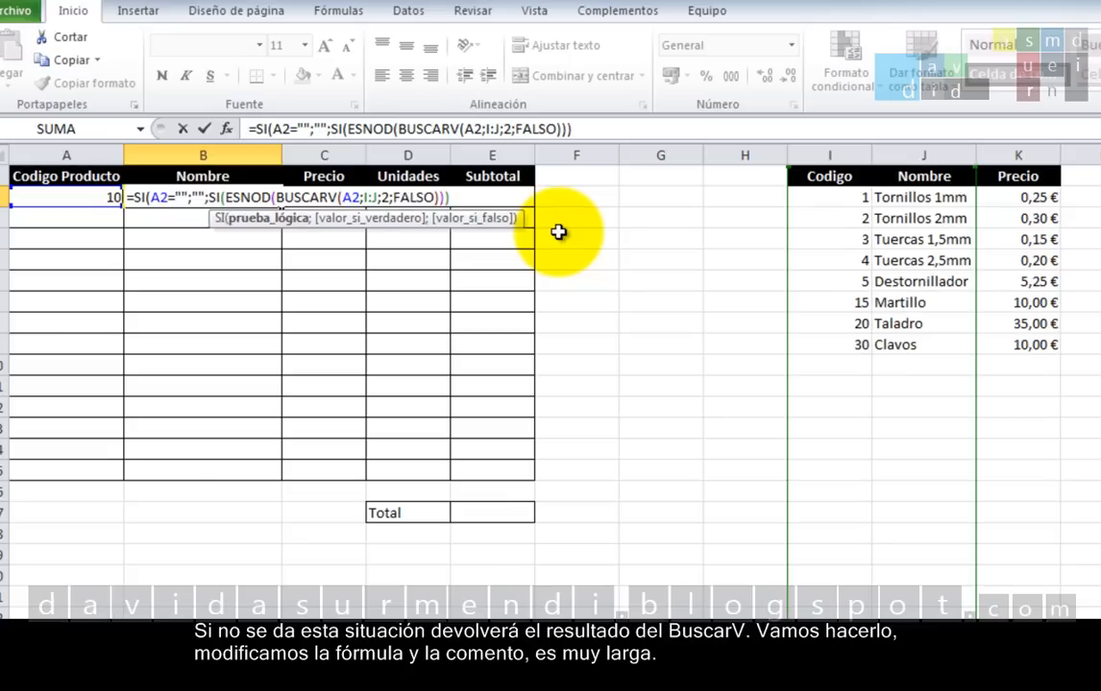
# Add "Producto no encontrado" as the value-if-true of the nested SI in B2
pyautogui.press('Left')
pyautogui.write(';"pRODU')
pyautogui.press('BackSpace')
pyautogui.press('BackSpace')
pyautogui.press('BackSpace')
pyautogui.press('BackSpace')
pyautogui.press('BackSpace')
pyautogui.write('Producto no encontrado"')
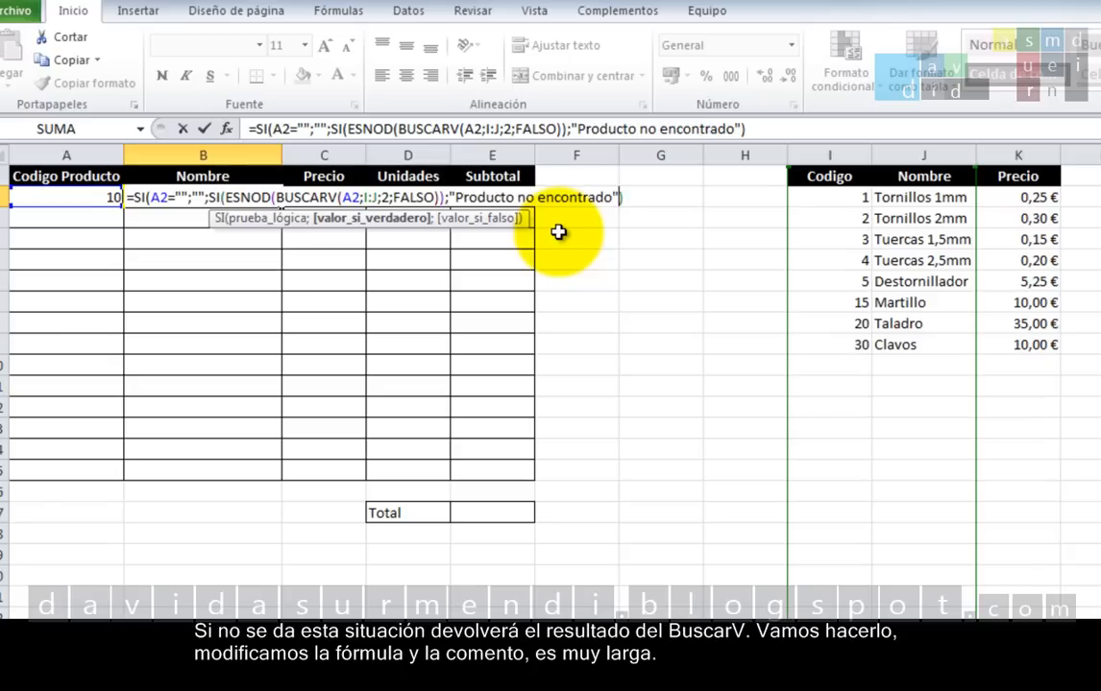
# Complete B2's nested SI with BUSCARV(A2;I:J;2;FALSO) as its value-if-false, close both SI functions and enter the formula
pyautogui.write(';BUSCARV')
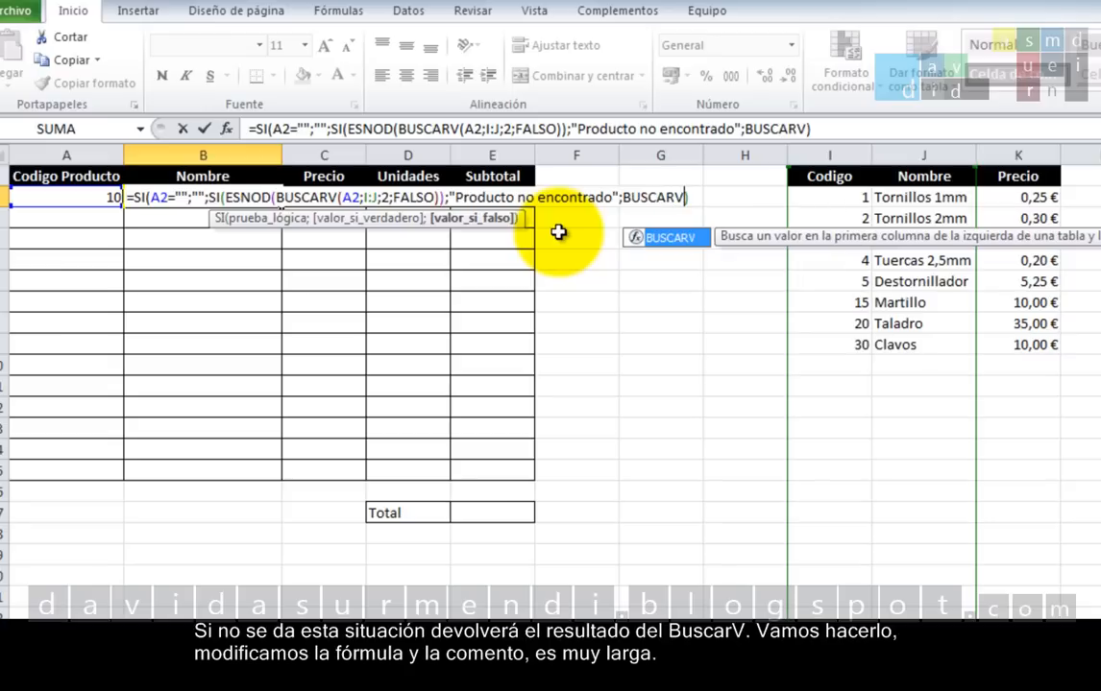
pyautogui.write('(')
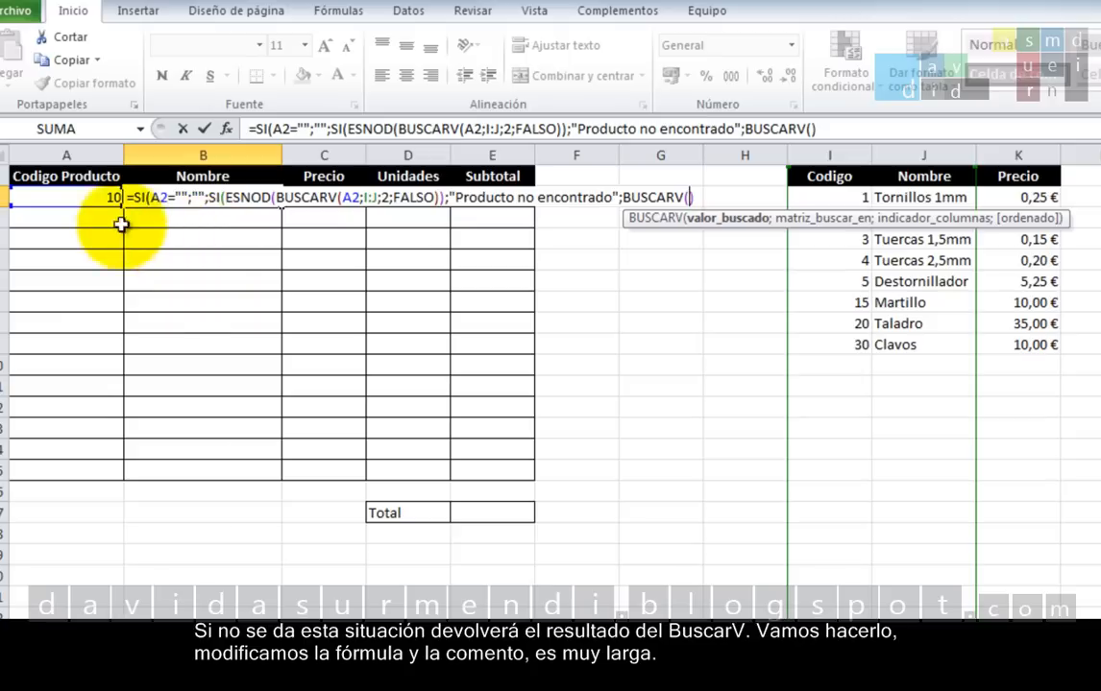
pyautogui.click(87, 199)
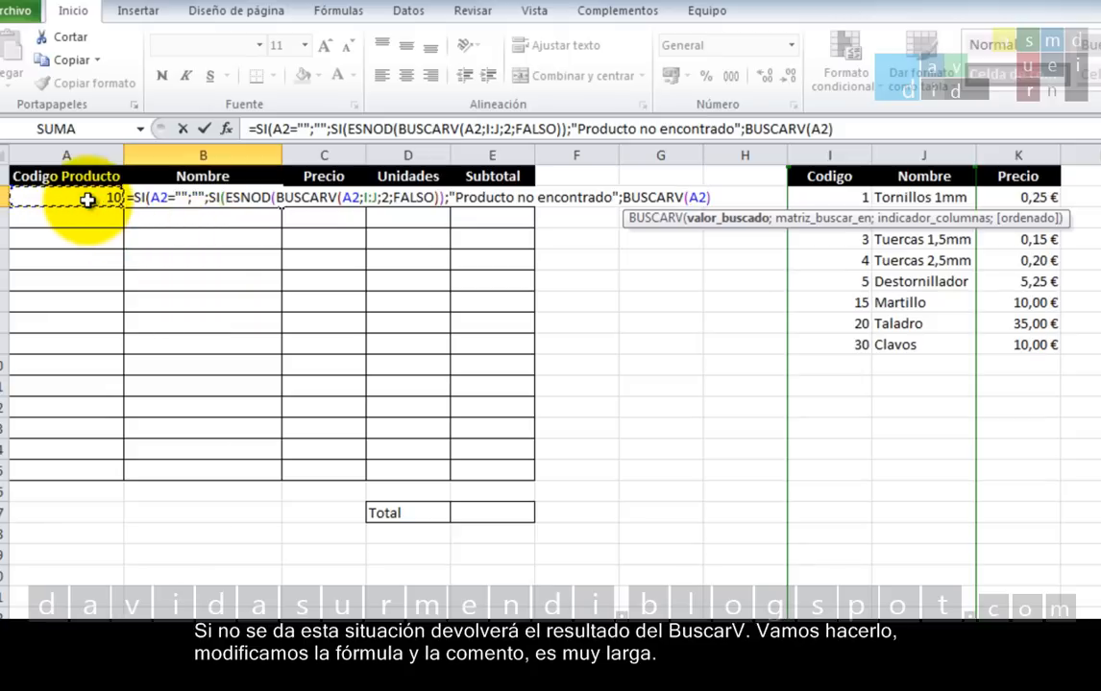
pyautogui.write(';')
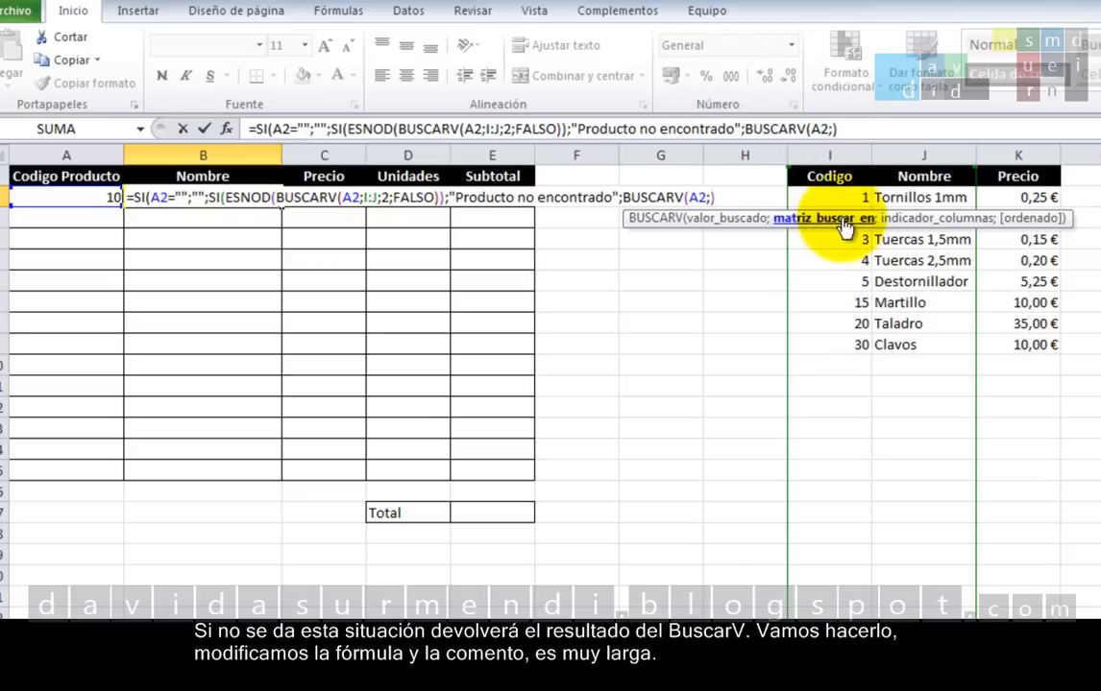
pyautogui.moveTo(836, 153); pyautogui.dragTo(878, 151)
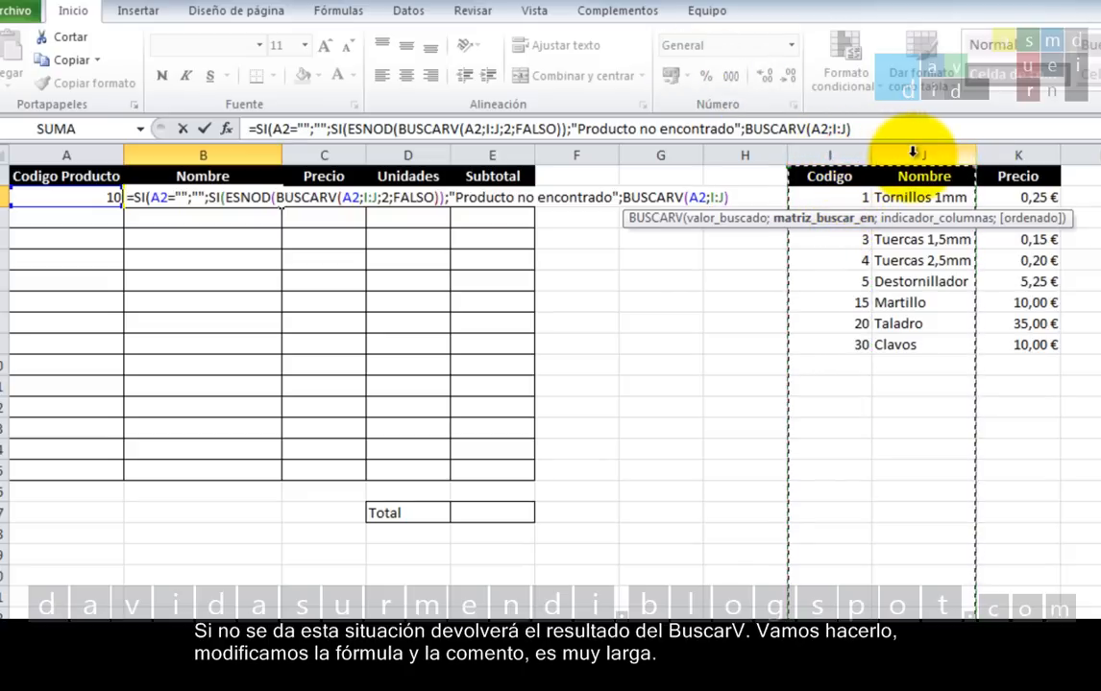
pyautogui.write(';2')
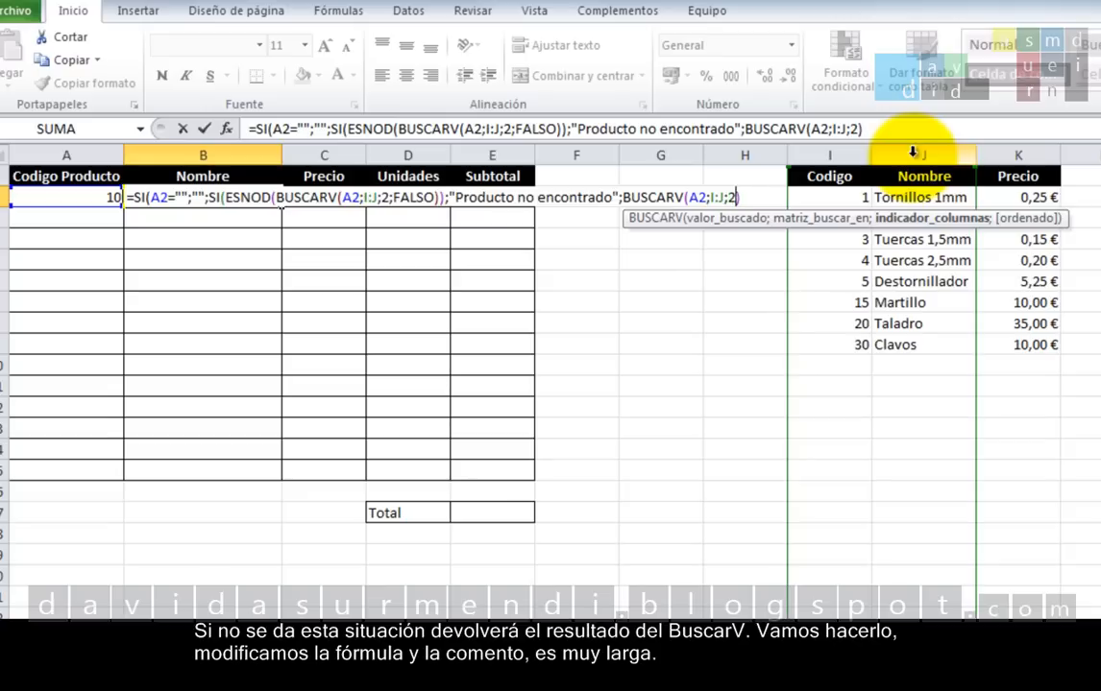
pyautogui.write(';F')
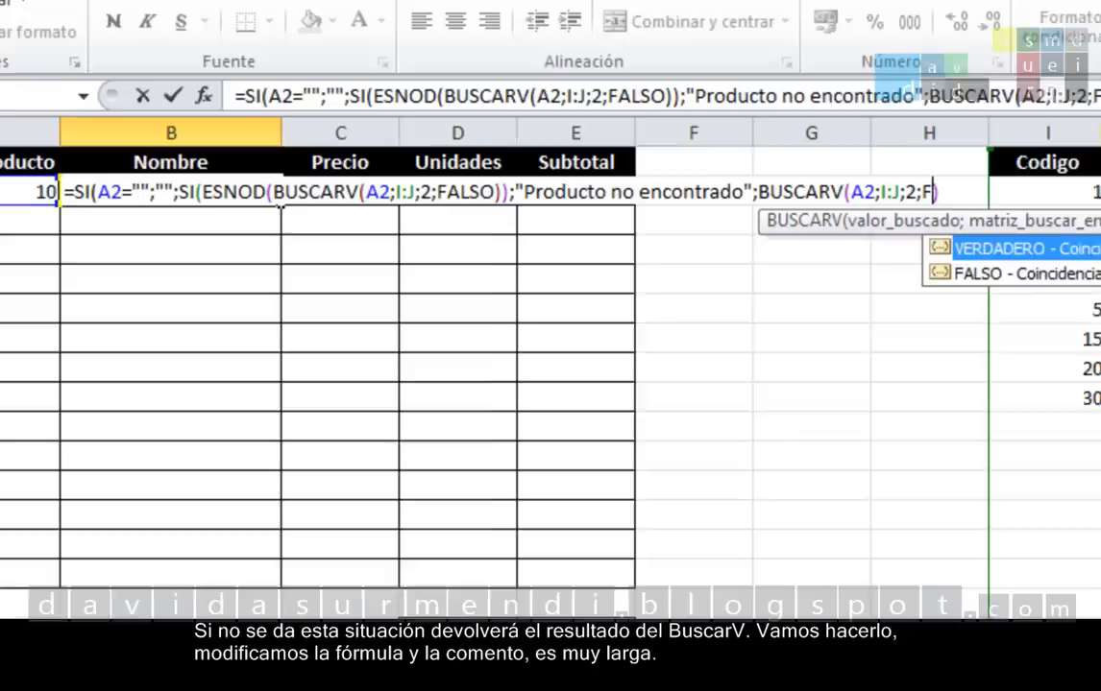
pyautogui.press('Down')
pyautogui.press('Tab')
pyautogui.write(')')
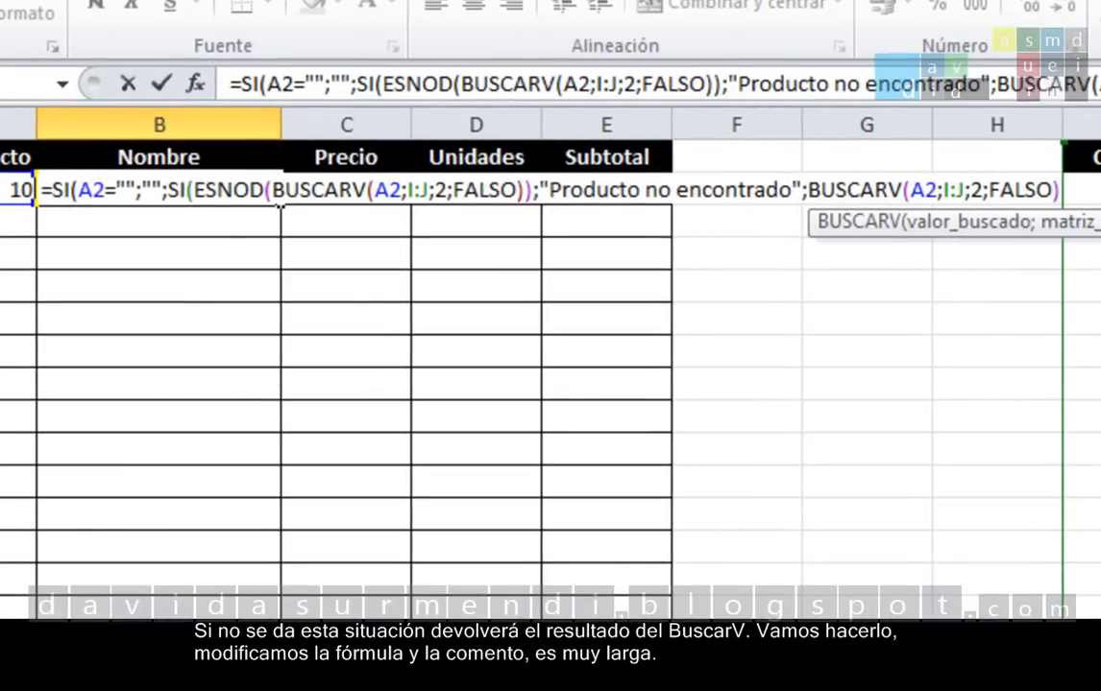
pyautogui.write(')')
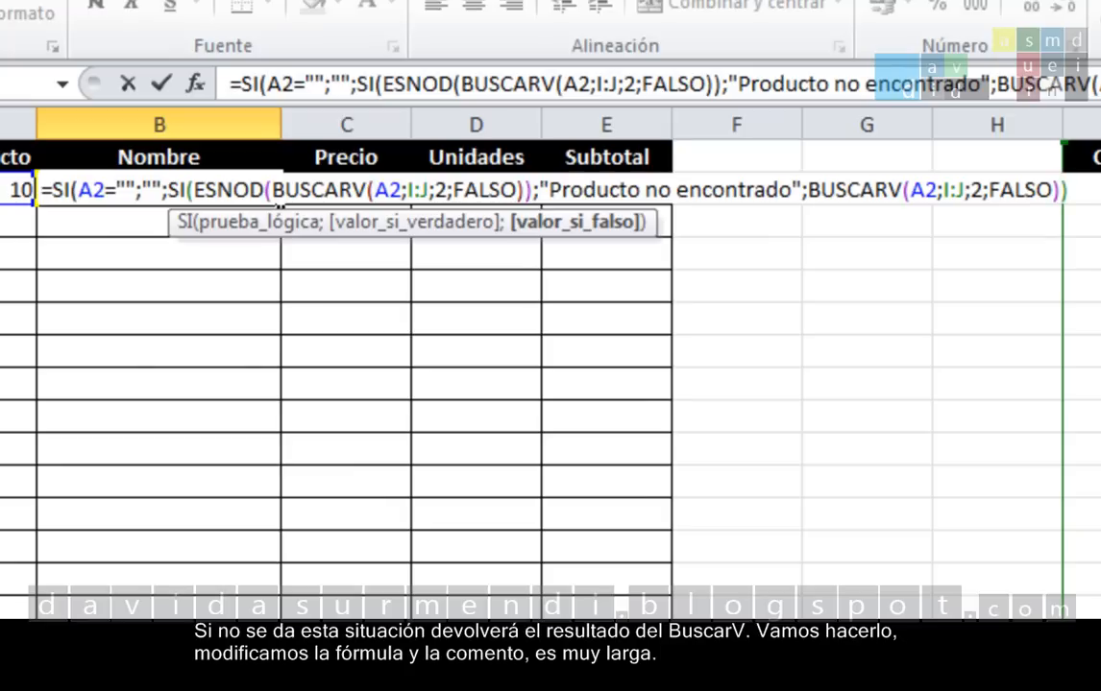
pyautogui.write(')')
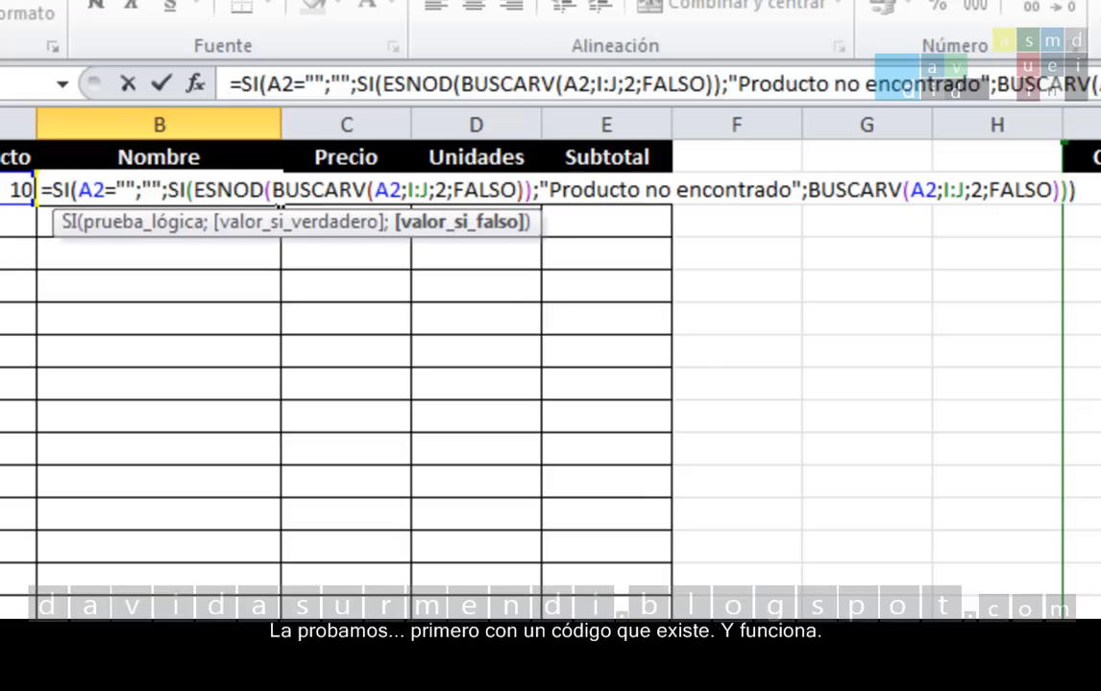
pyautogui.press('Return')
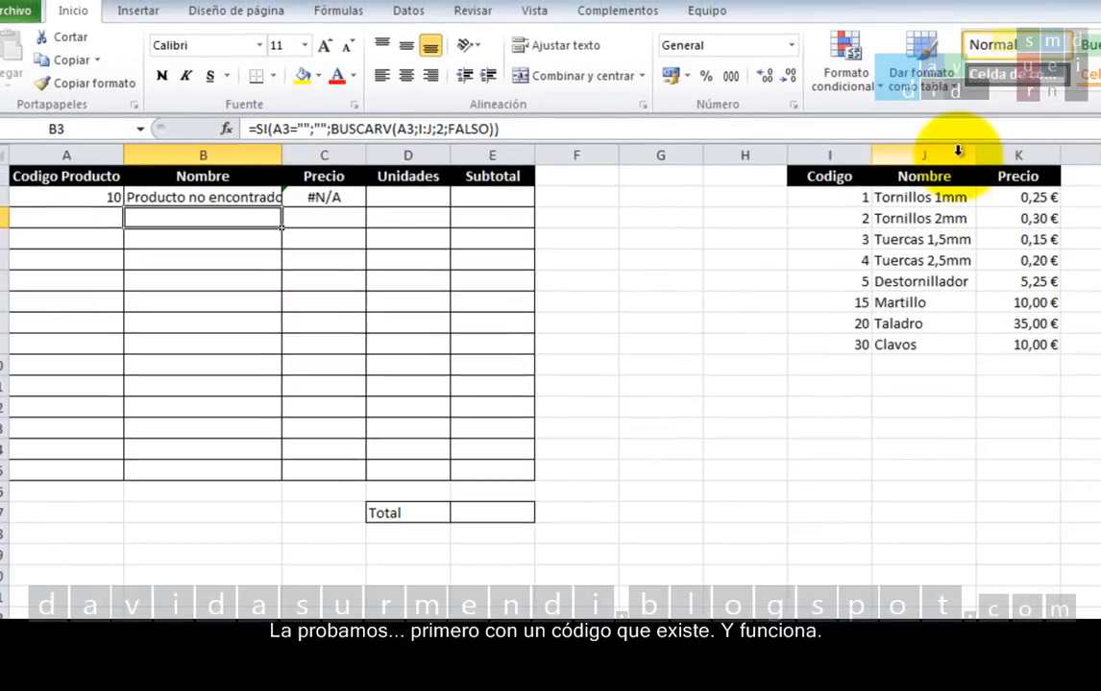
# Autofit the Nombre column's width and test the formula by entering code 1 and the nonexistent code 10 in A2
pyautogui.doubleClick(283, 154)
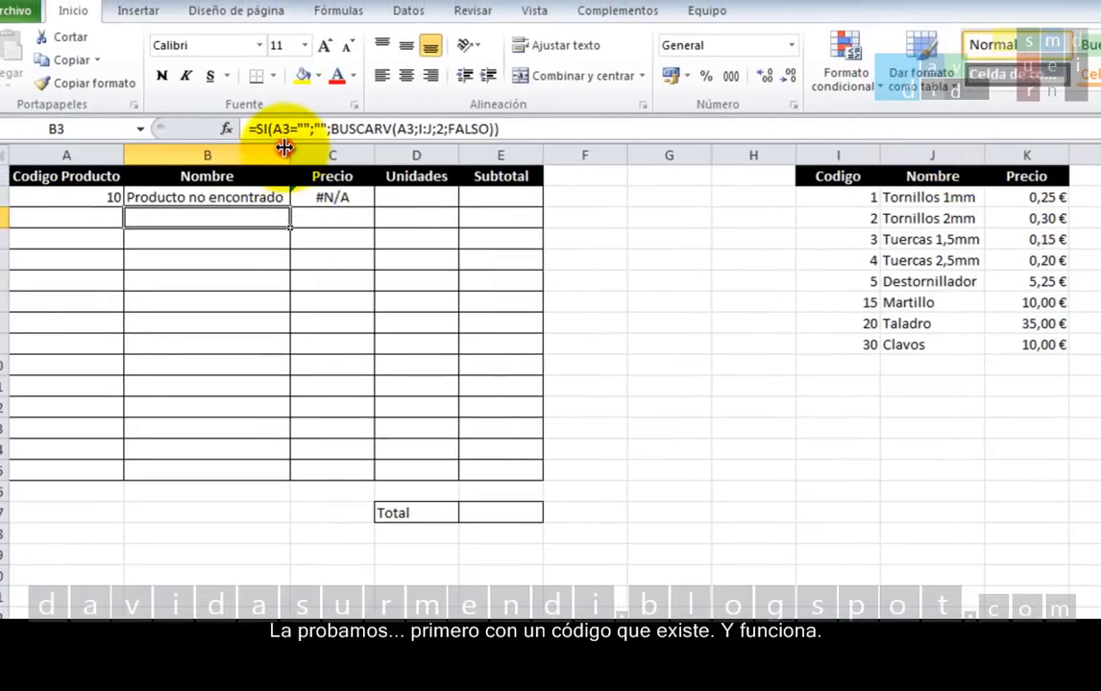
pyautogui.click(87, 192)
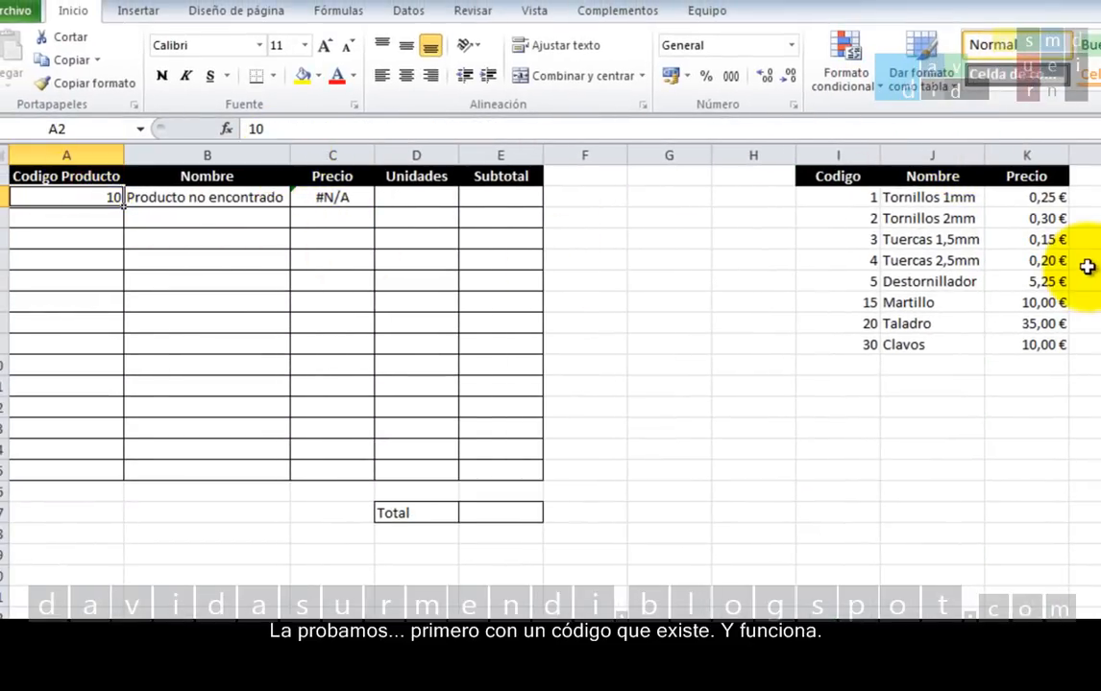
pyautogui.write('1')
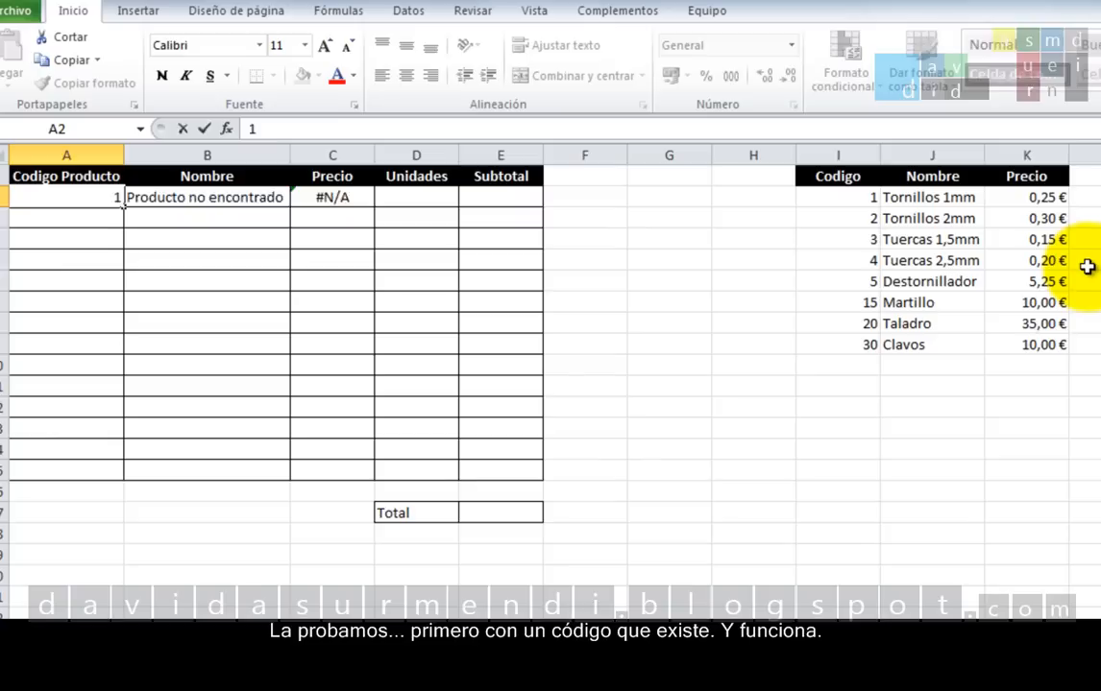
pyautogui.press('Return')
pyautogui.press('Up')
pyautogui.write('10')
pyautogui.press('Return')
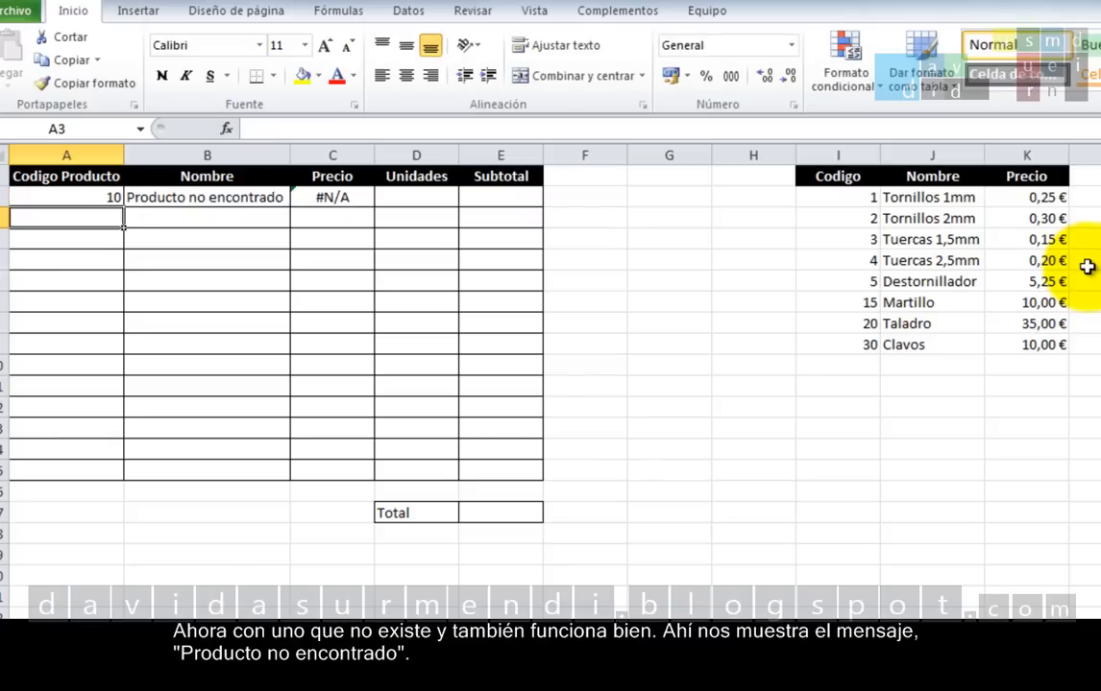
# Review the parts of the nested SI, ESNOD and BUSCARV formula in B2 without changing it
pyautogui.click(270, 201)
pyautogui.doubleClick(272, 197)
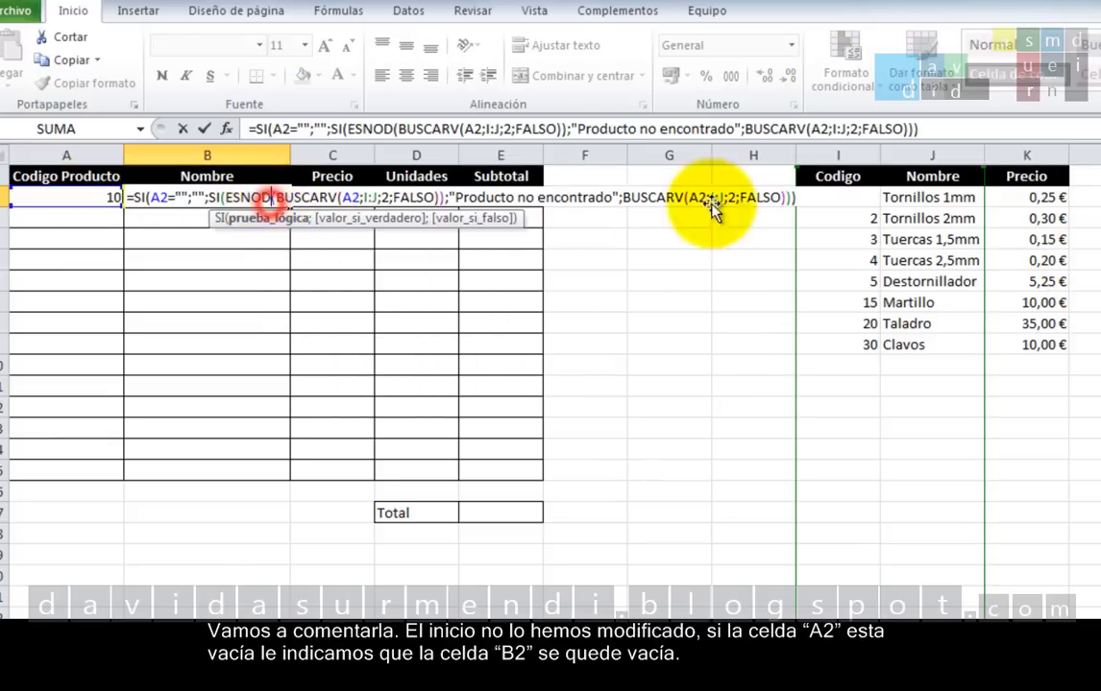
pyautogui.click(809, 201)
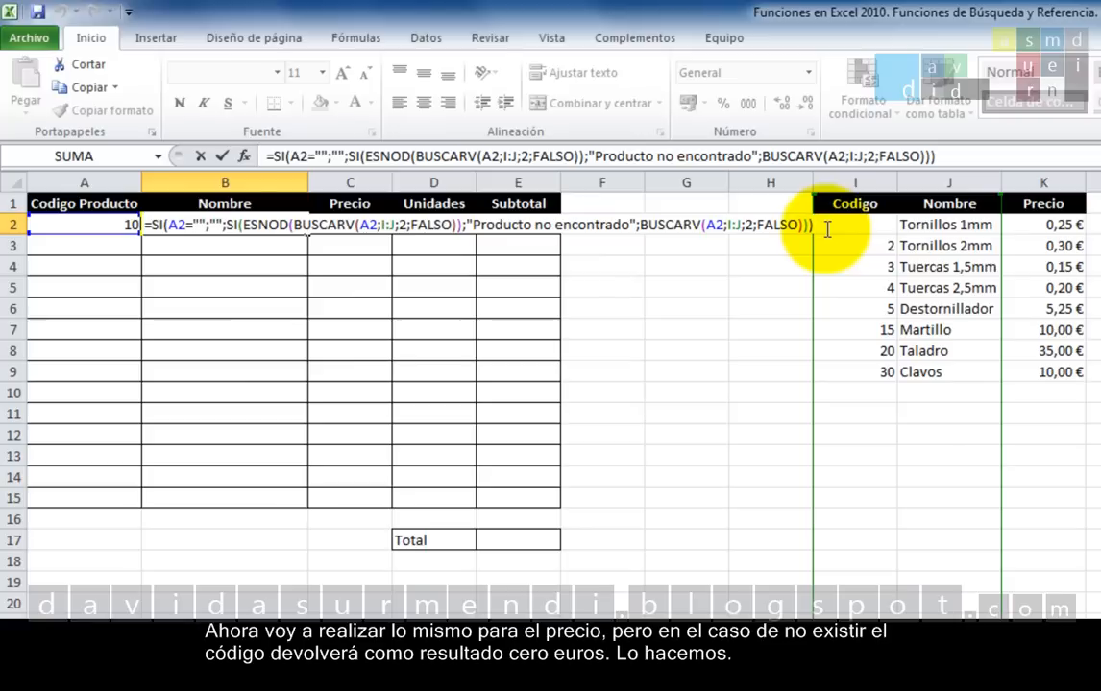
pyautogui.press('Return')
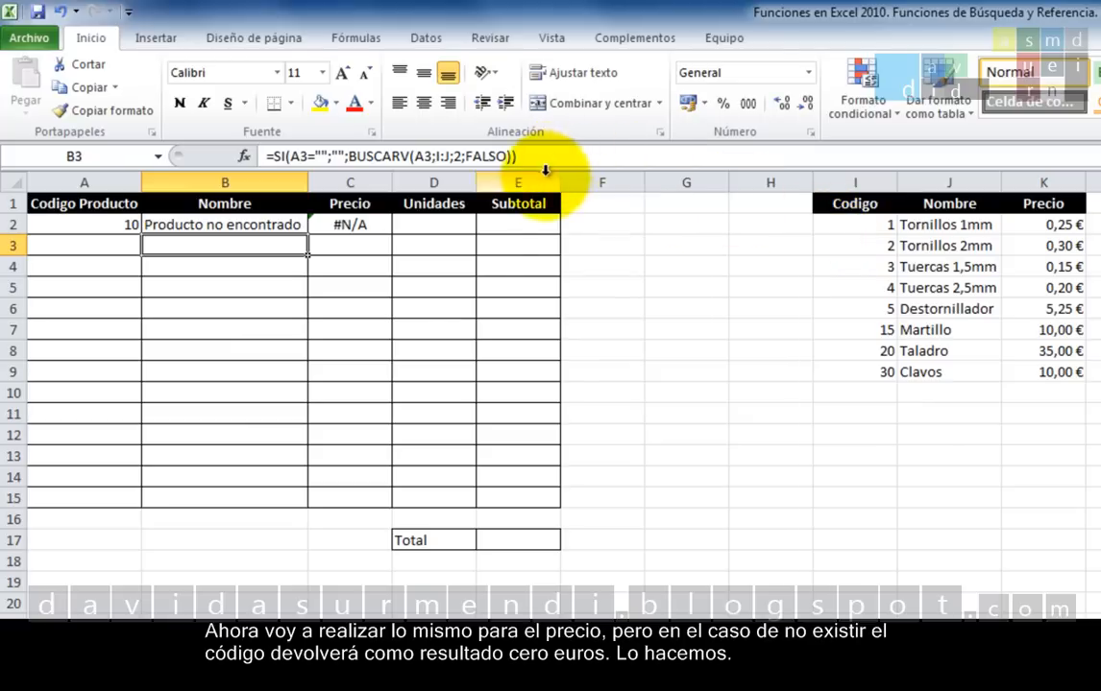
# Nest SI(ESNOD(BUSCARV(A2;I:K;3;FALSO)) as the value-if-false of C2's SI formula, with 0 as its value-if-true
pyautogui.doubleClick(339, 225)
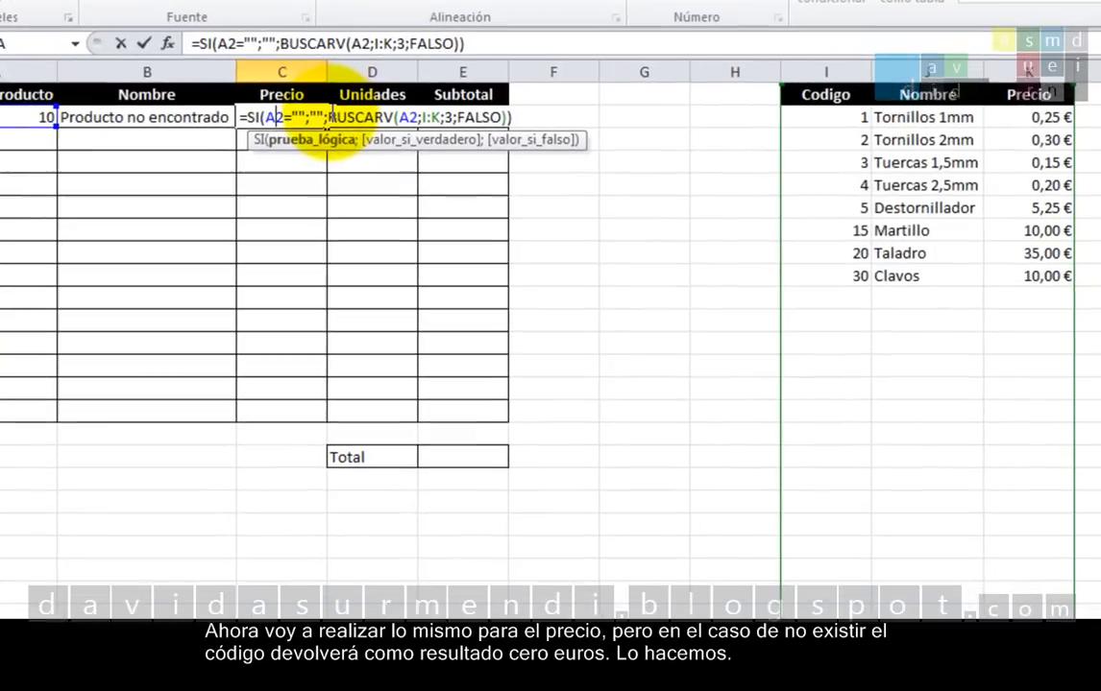
pyautogui.click(392, 225)
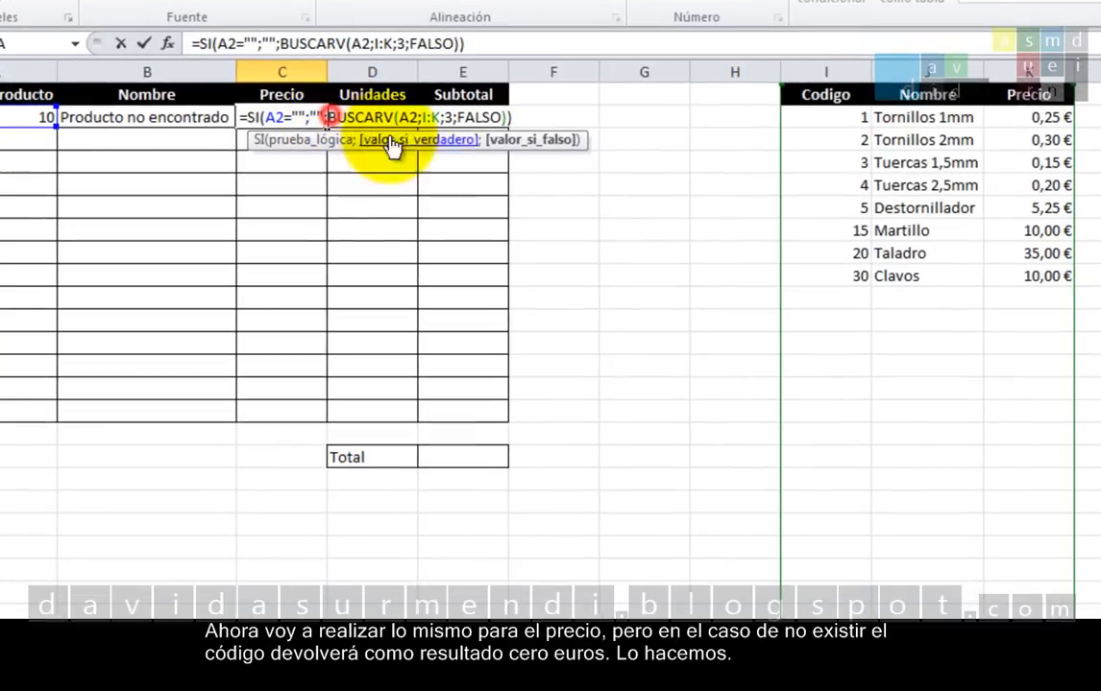
pyautogui.write('SI')
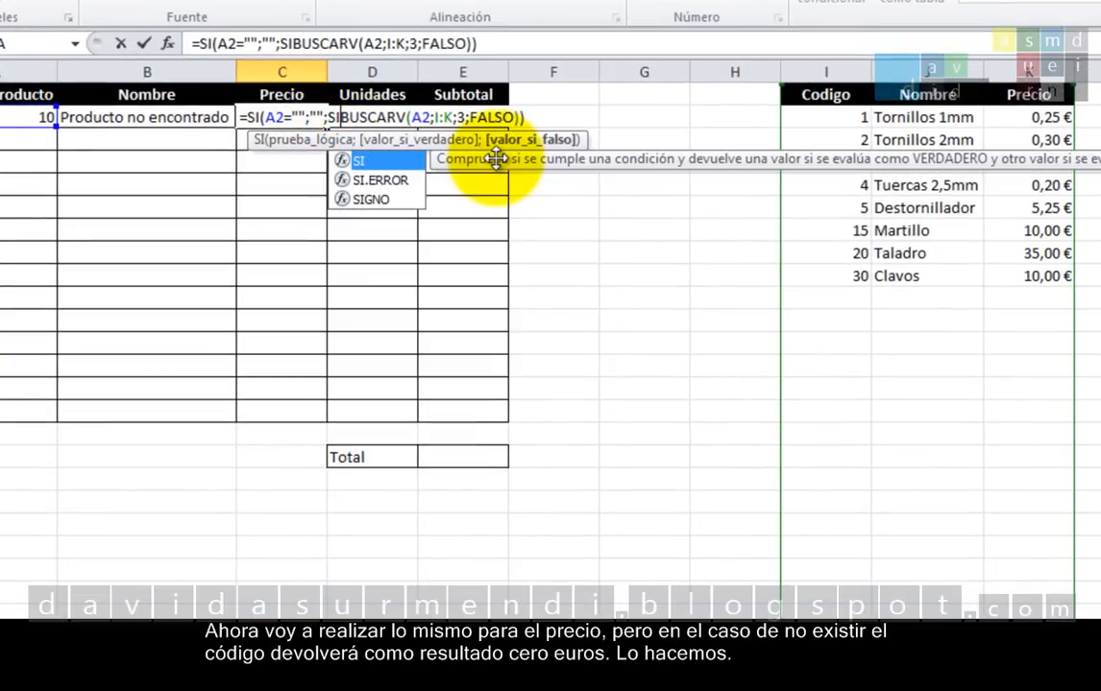
pyautogui.write('(ESNOD')
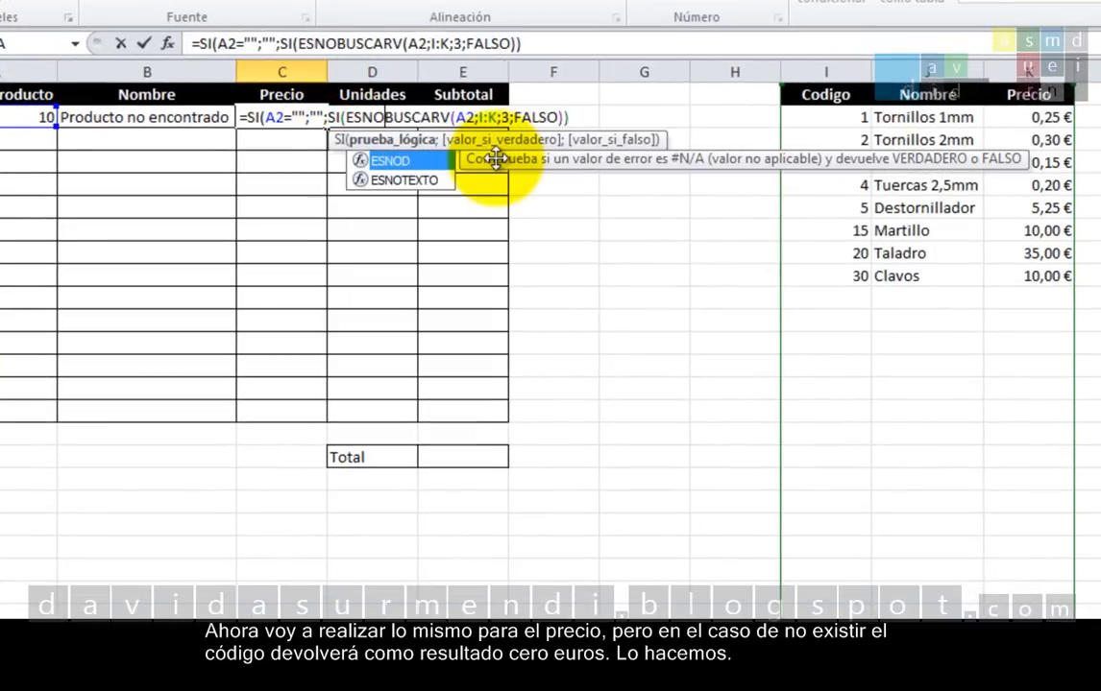
pyautogui.write('(')
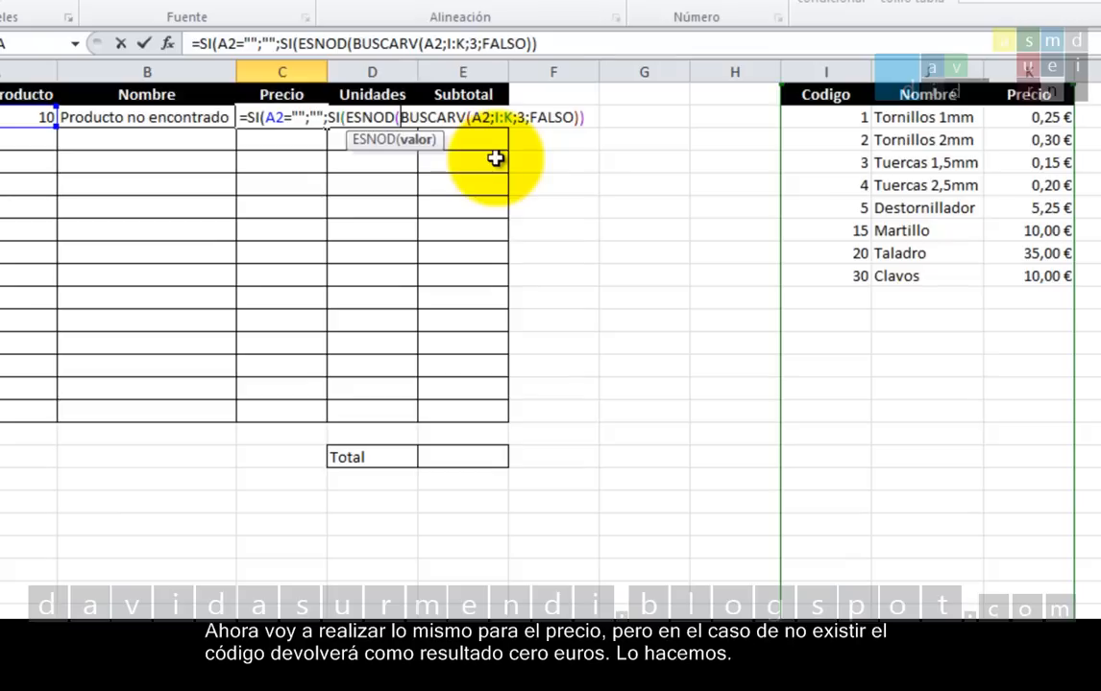
pyautogui.click(588, 117)
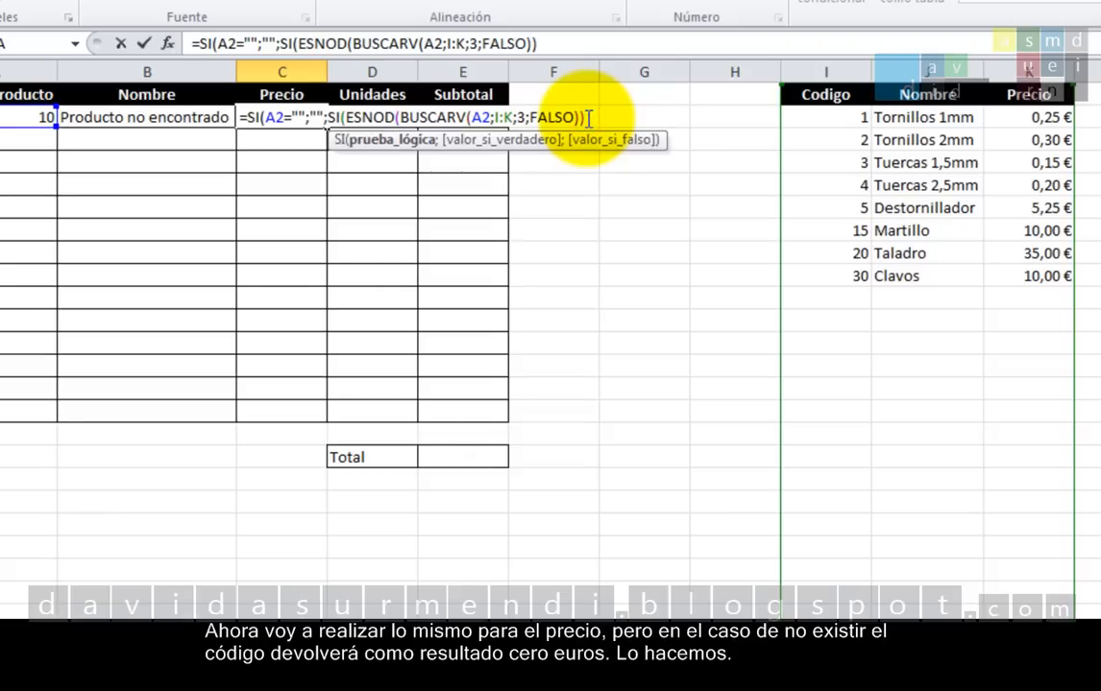
pyautogui.write(';')
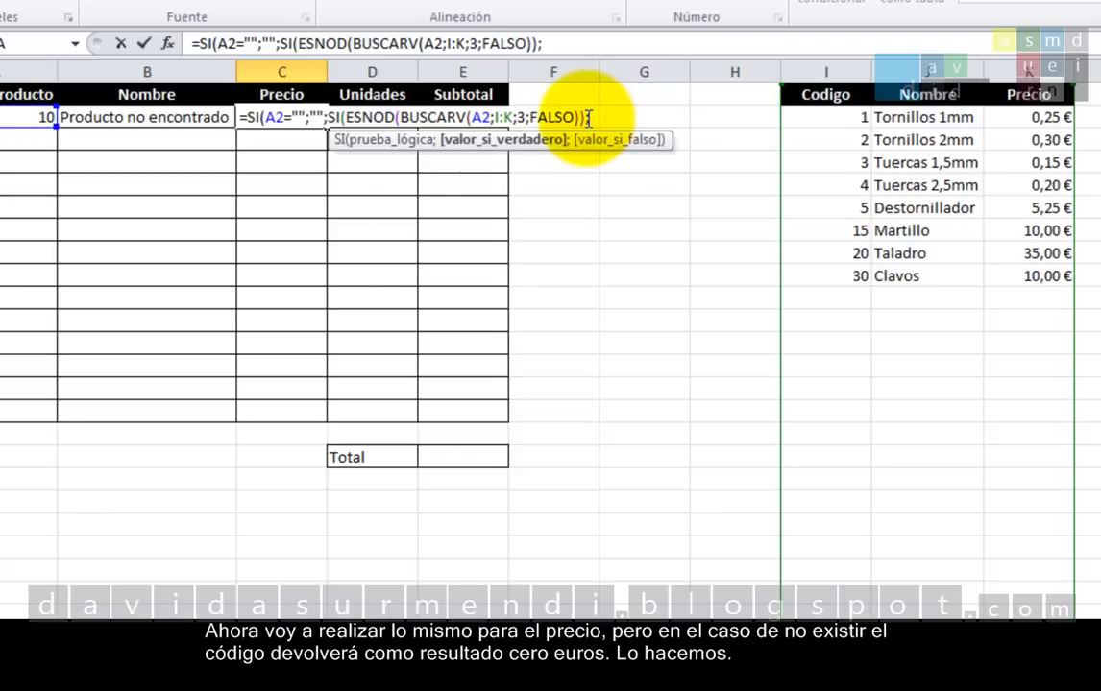
pyautogui.write('0;')
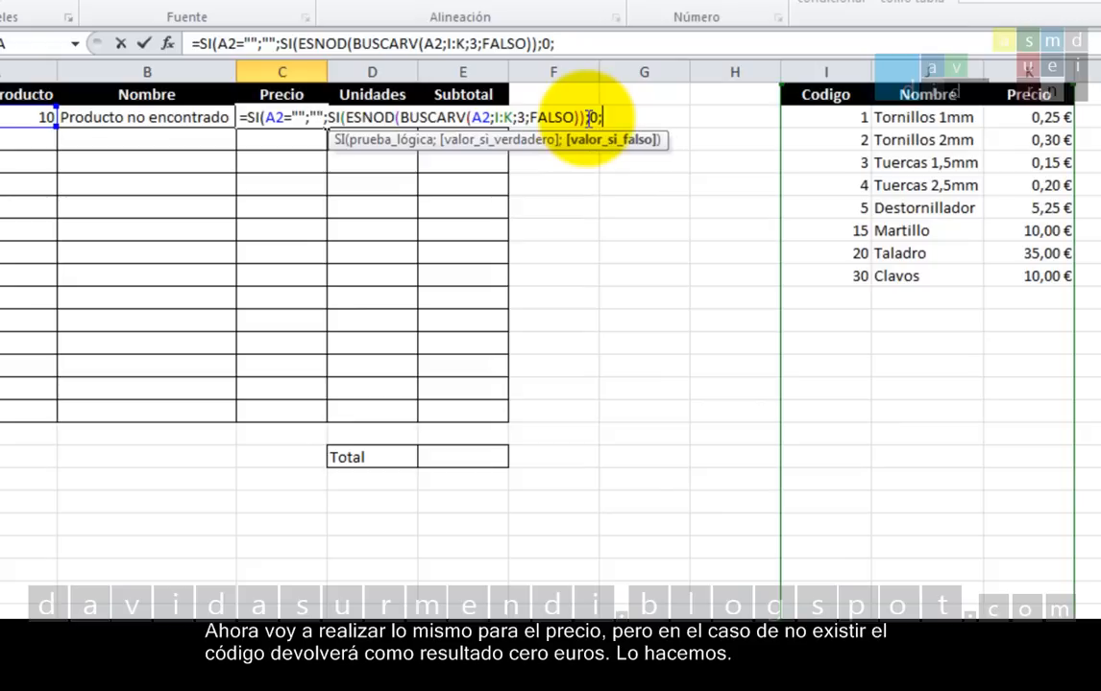
# Complete C2's nested SI with BUSCARV(A2;I:K;3;FALSO) as its value-if-false, close both SI functions and enter the formula
pyautogui.write('BUSCARV')
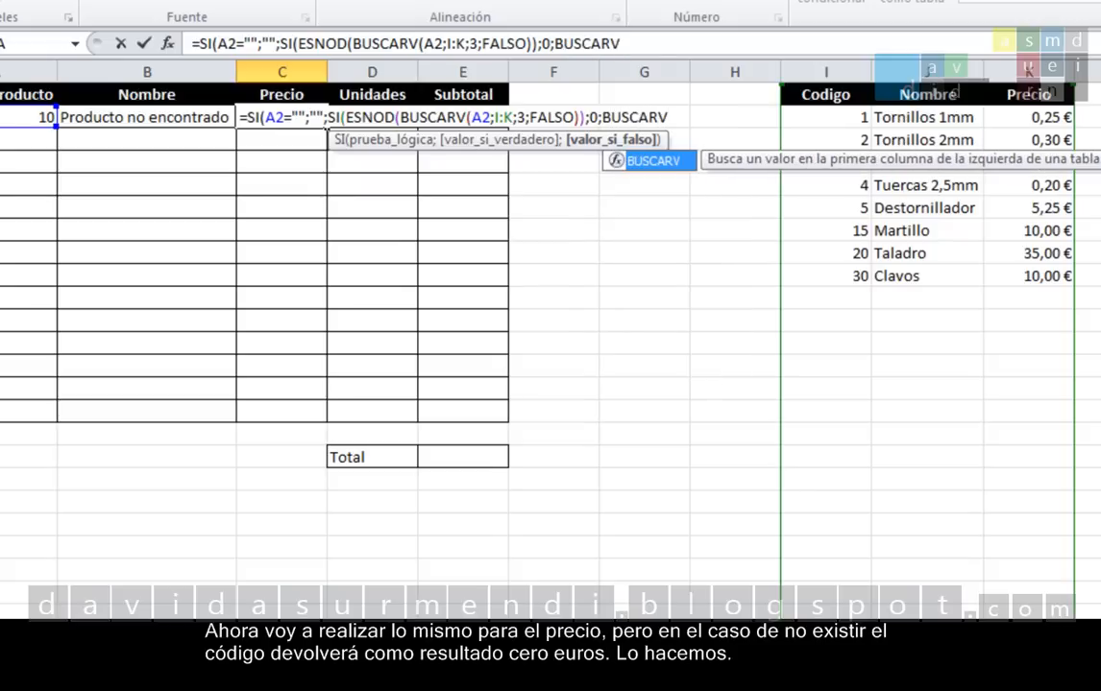
pyautogui.write('(')
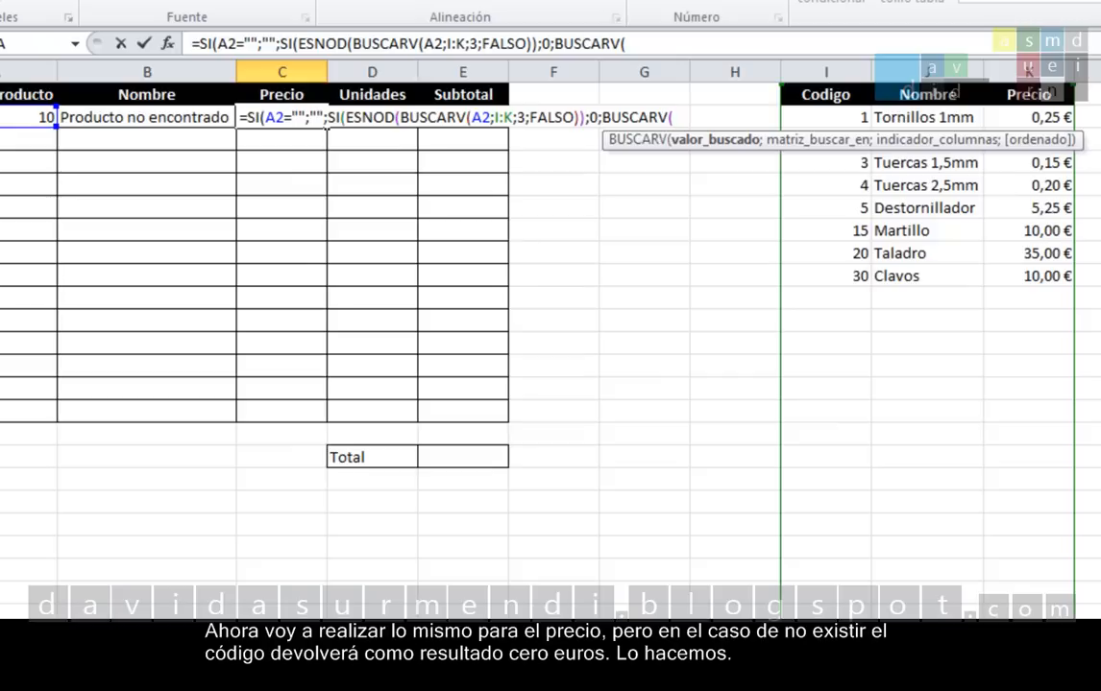
pyautogui.click(11, 120)
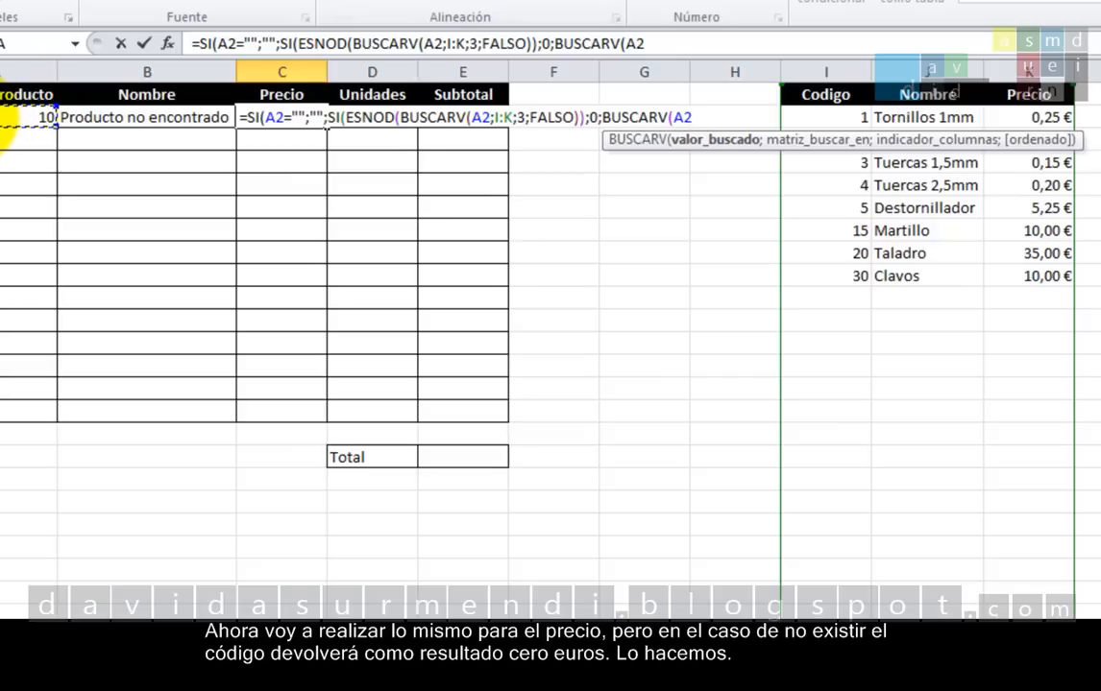
pyautogui.write(';')
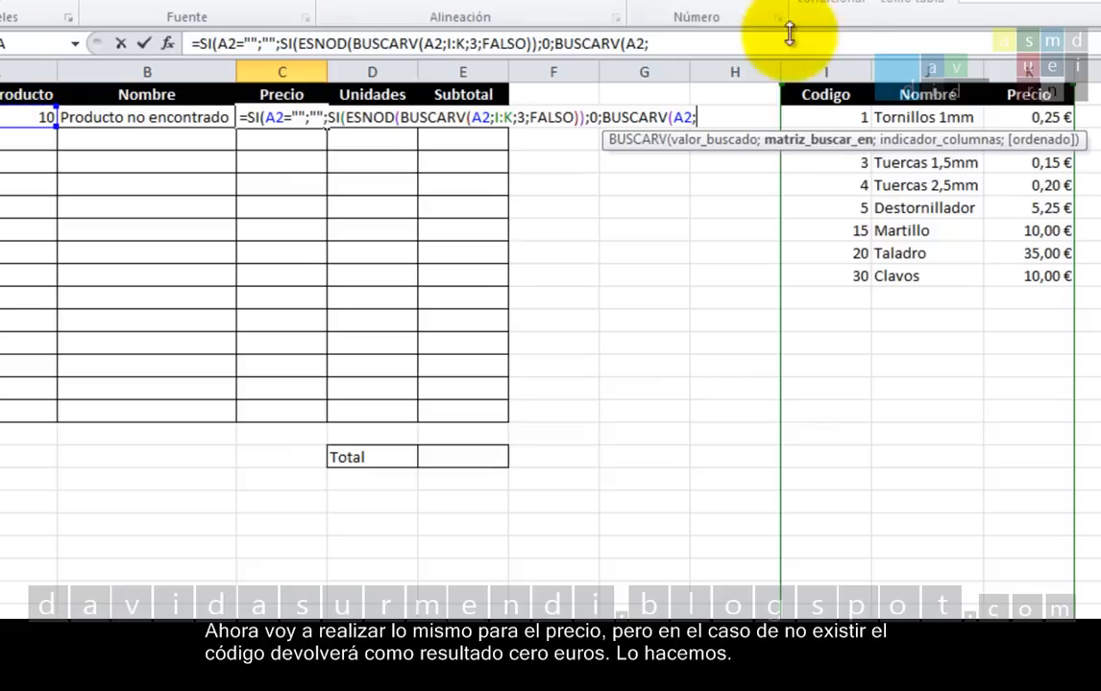
pyautogui.moveTo(827, 73); pyautogui.dragTo(1003, 84)
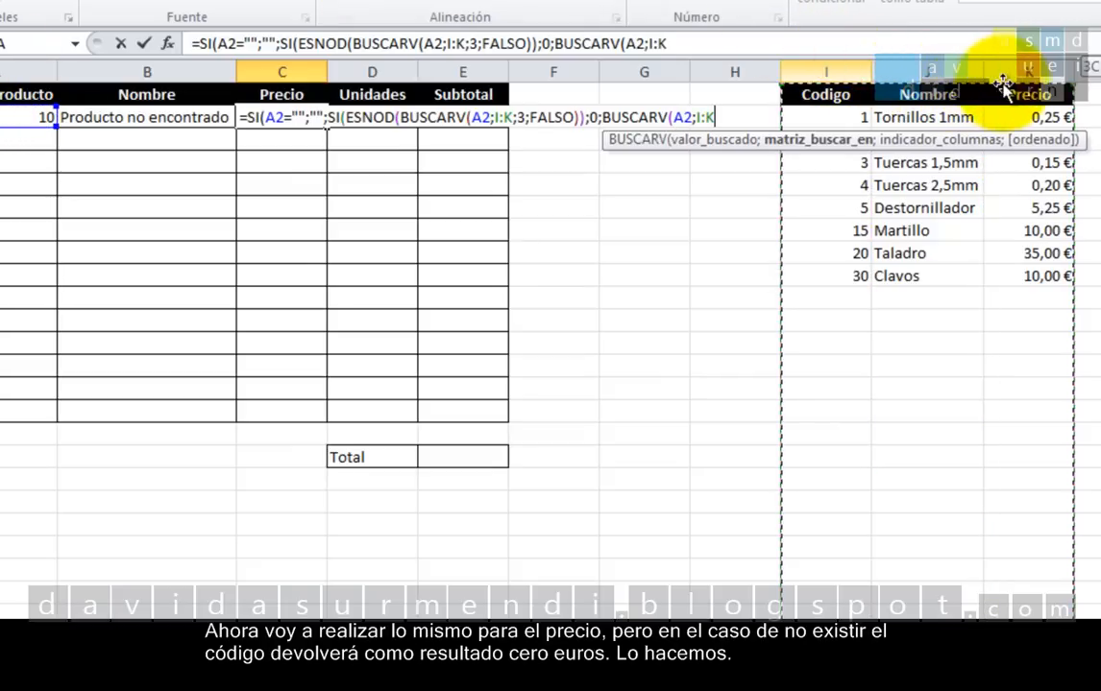
pyautogui.write(';')
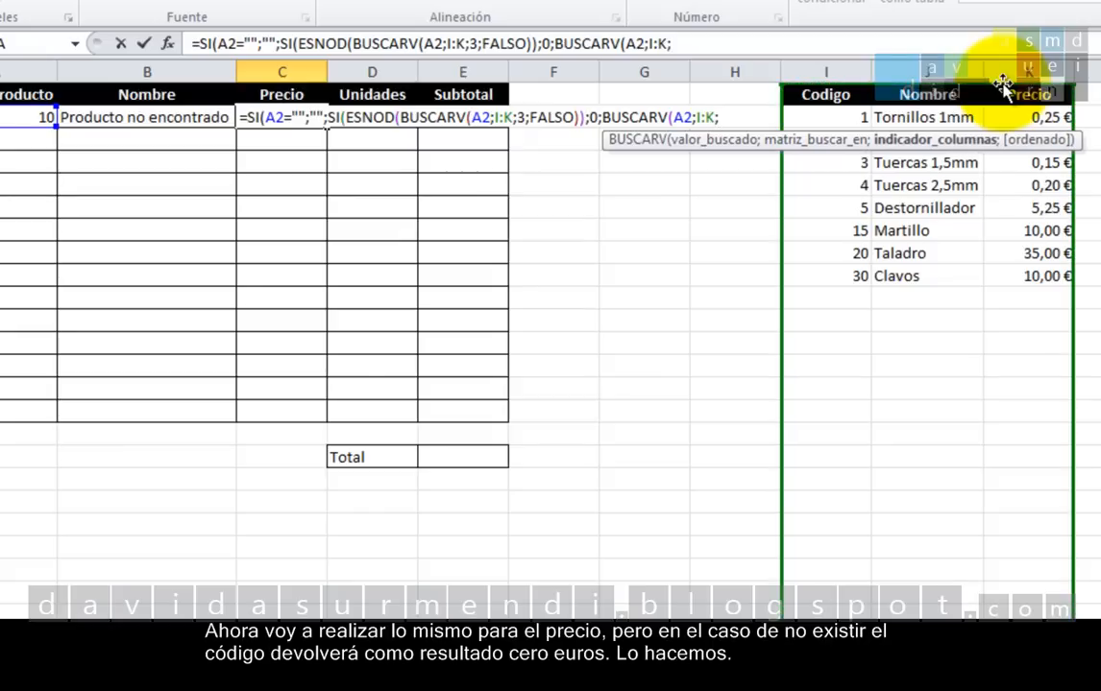
pyautogui.write('3;FA')
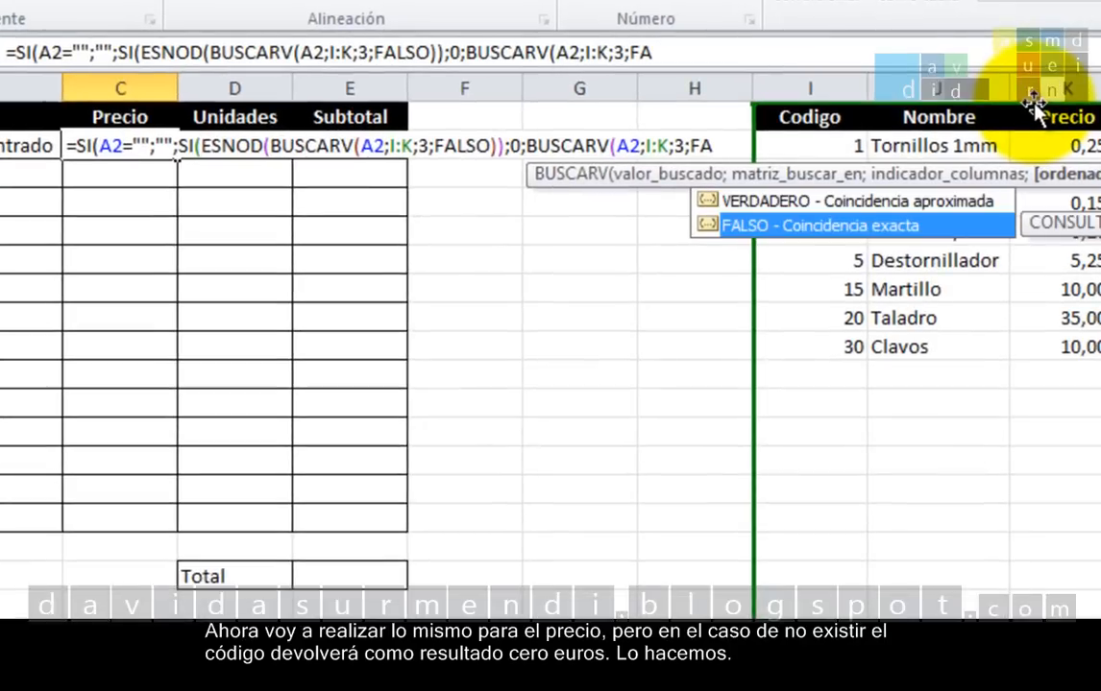
pyautogui.write('LSO')
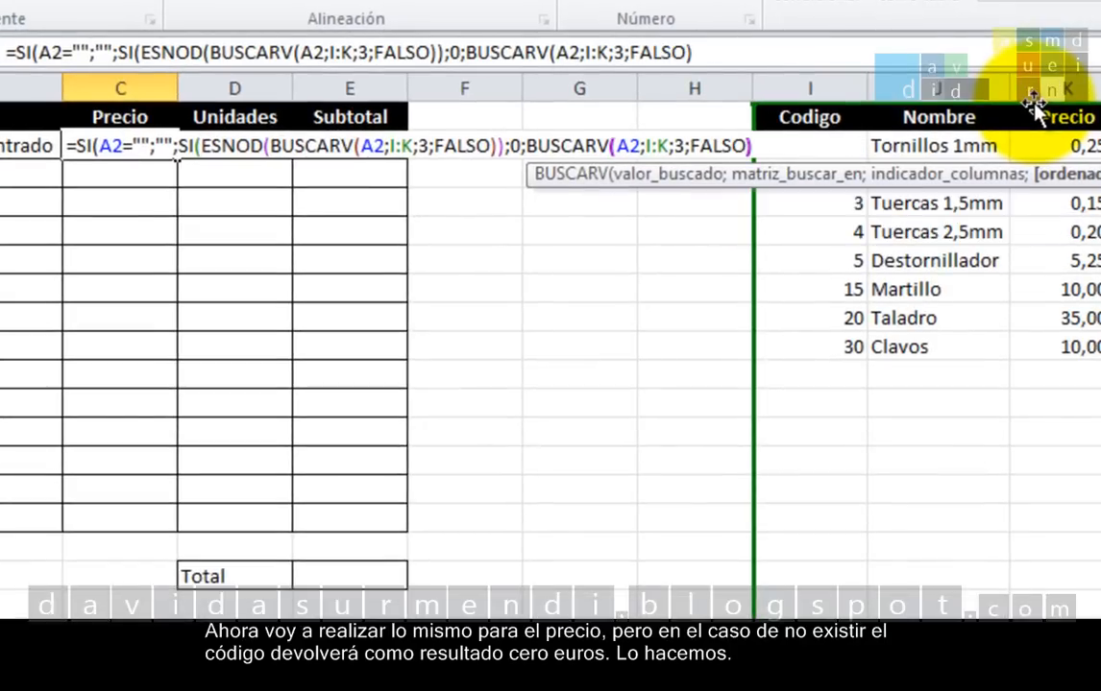
pyautogui.write('))')
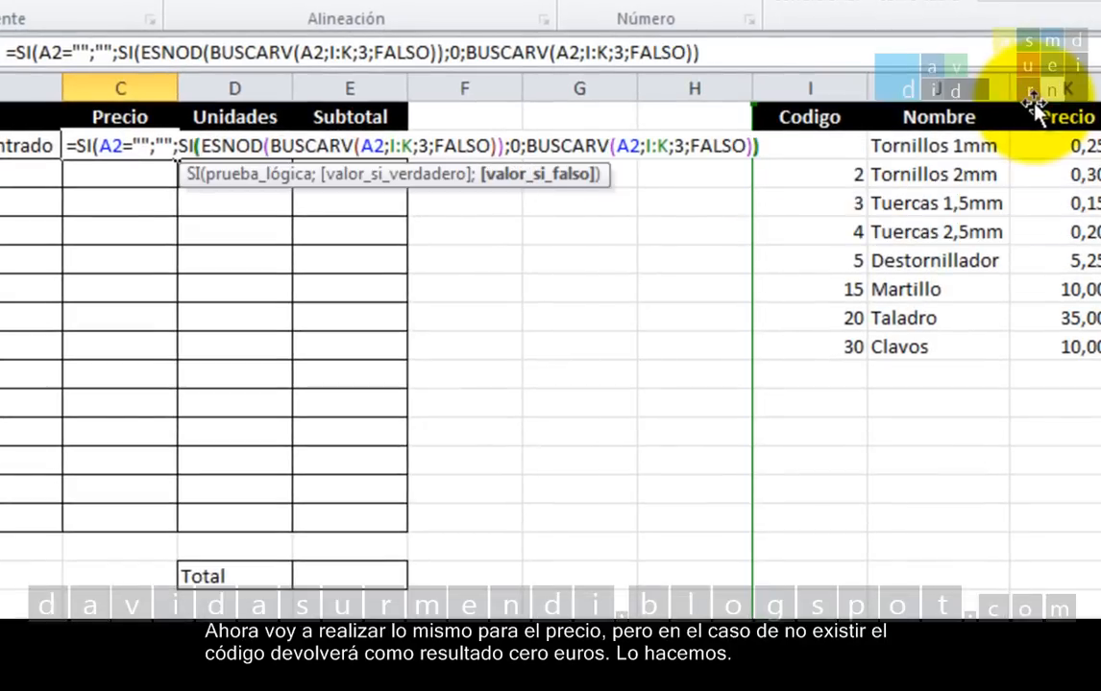
pyautogui.write(')')
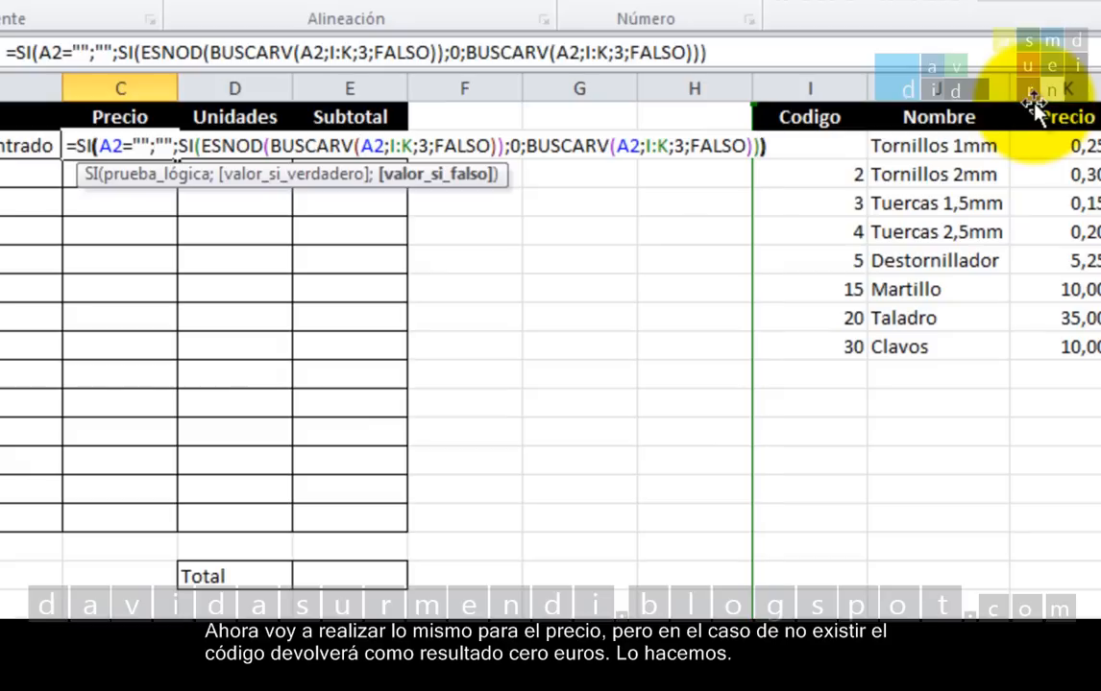
pyautogui.press('Return')
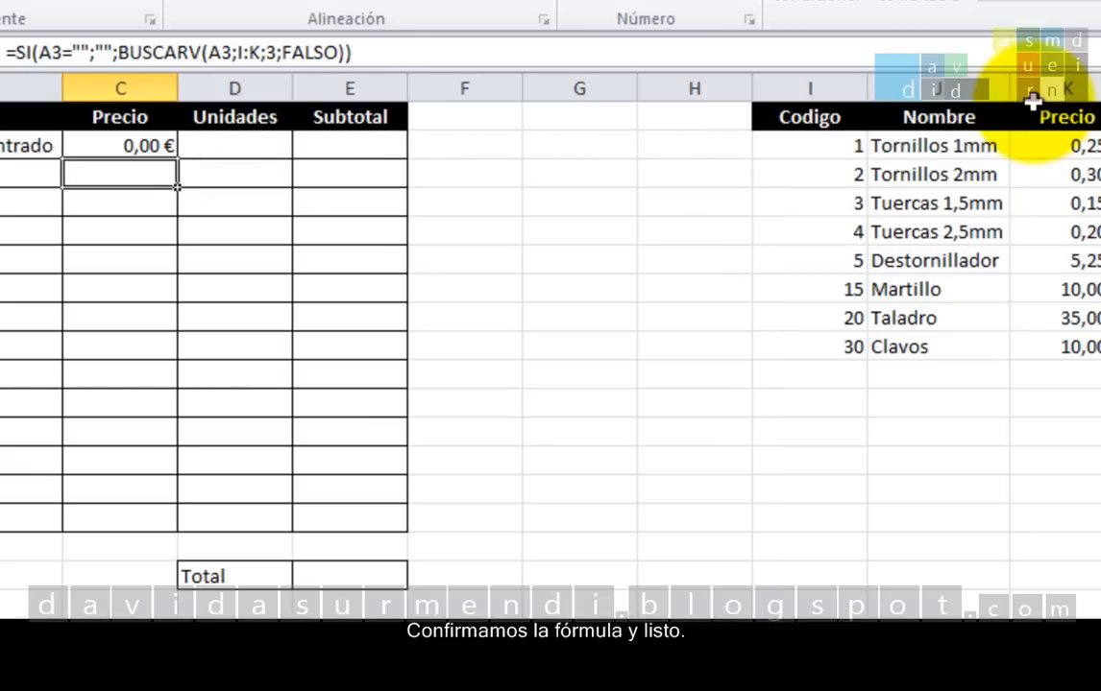
# Test the price formula by entering code 1 and the nonexistent code 10 in A2
pyautogui.press('Up')
pyautogui.press('Left')
pyautogui.press('Left')
pyautogui.write('1')
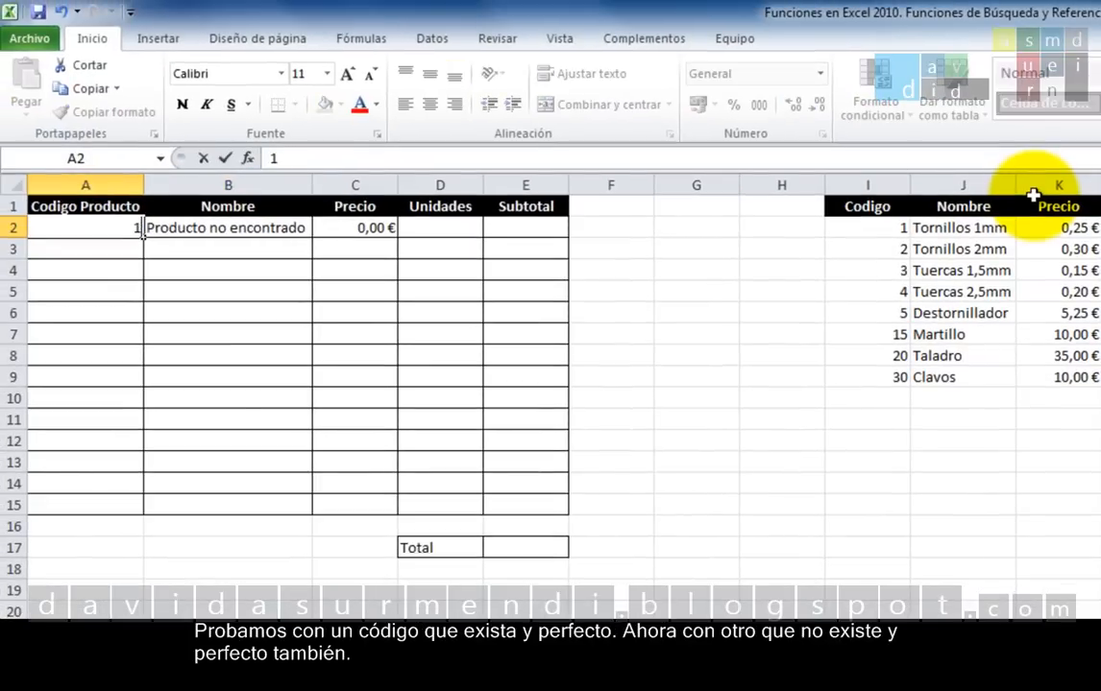
pyautogui.press('Return')
pyautogui.press('Up')
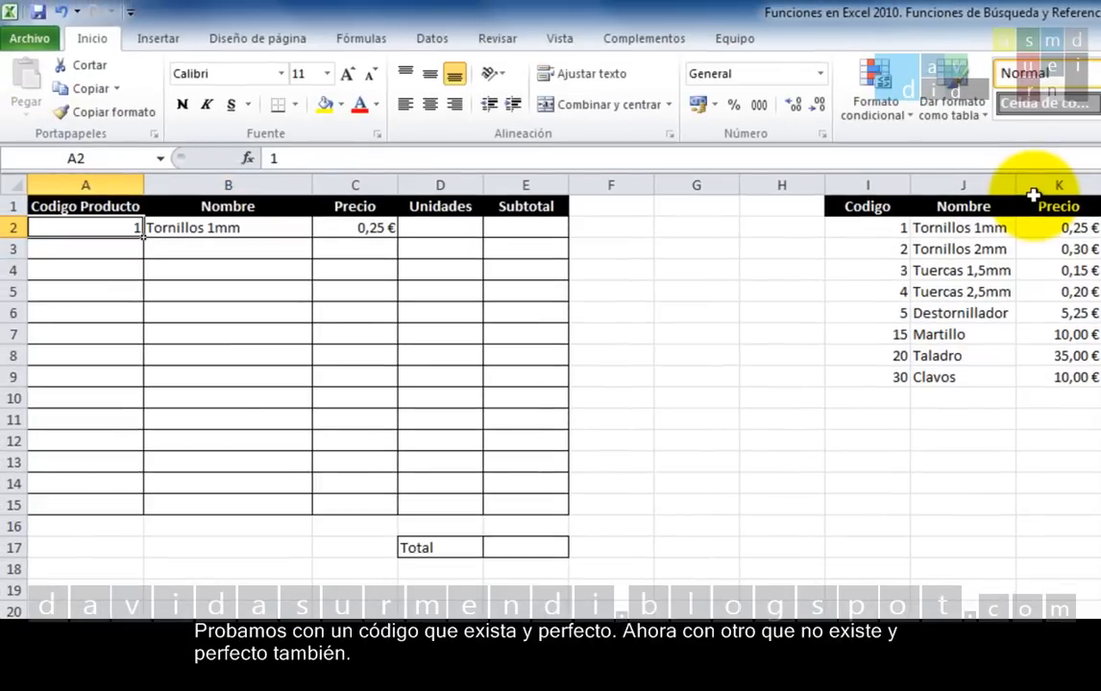
pyautogui.write('10')
pyautogui.press('Return')
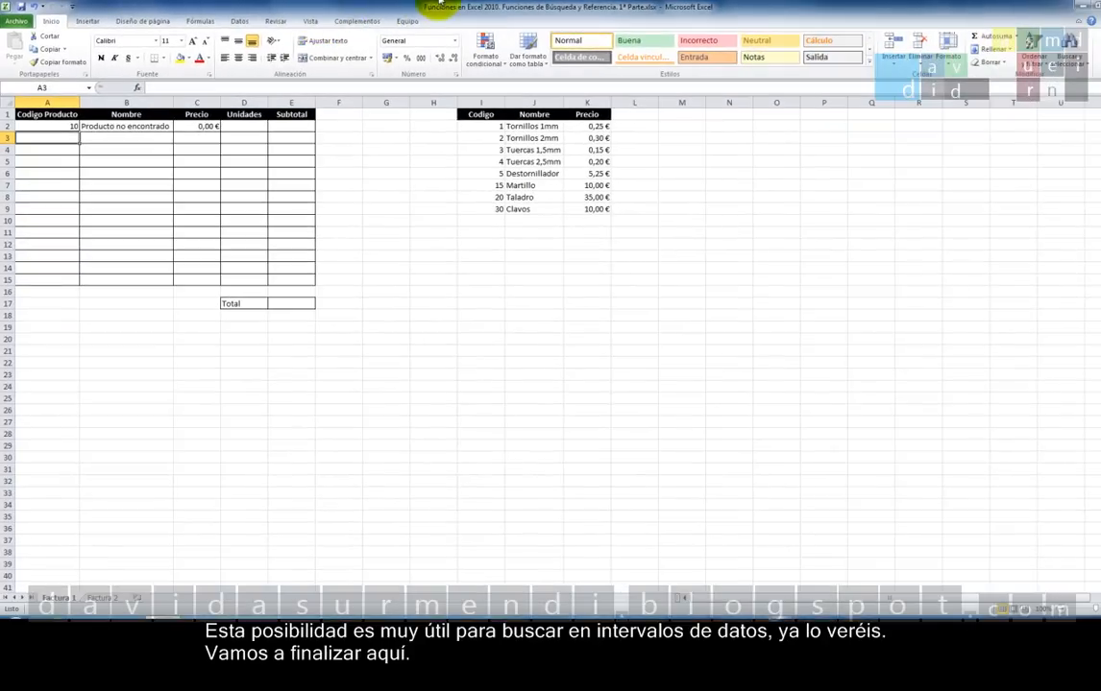
# Close Excel, saving the changes to the workbook
pyautogui.click(1096, 5)
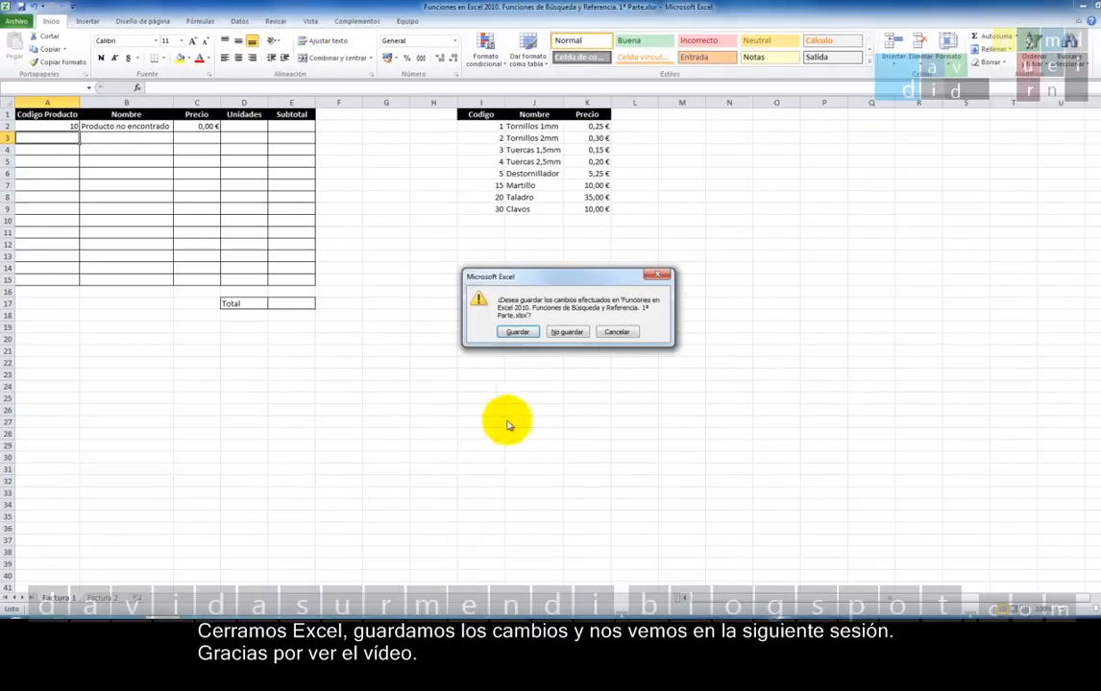
pyautogui.click(514, 332)
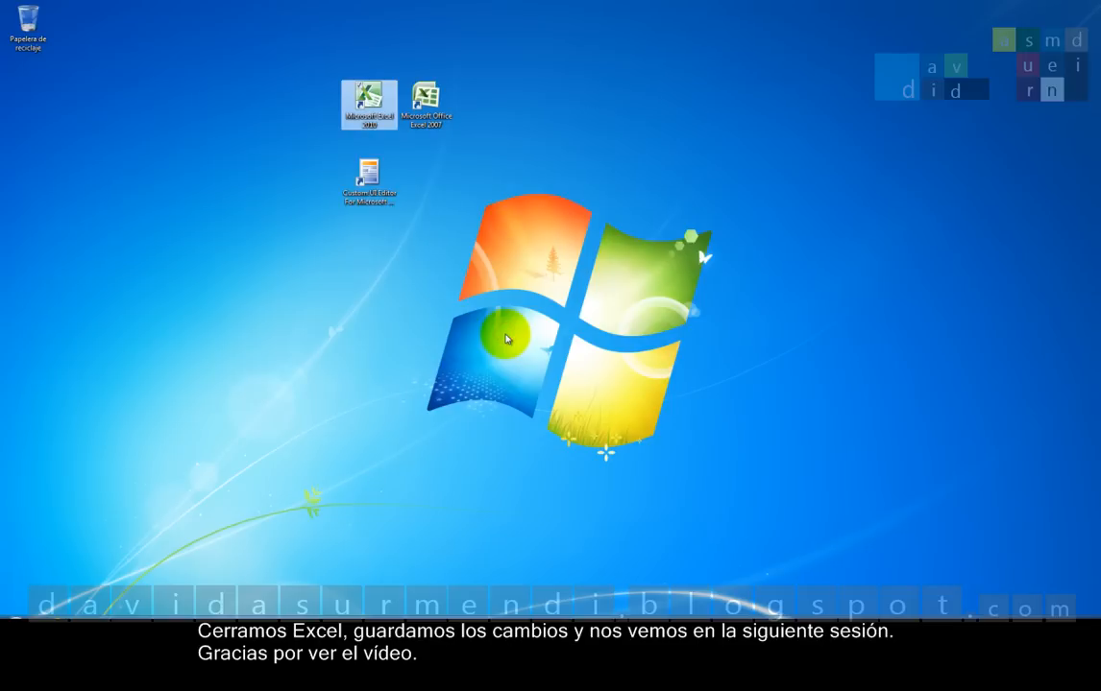